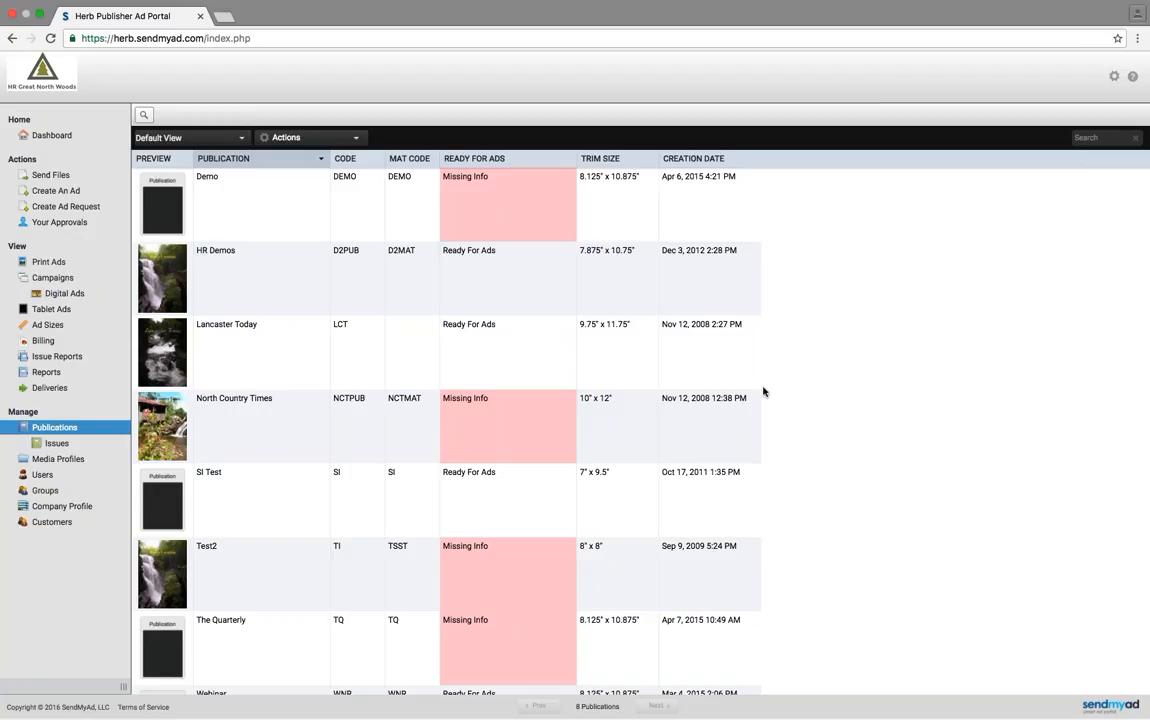
- Add a new group named "August Webinar" in the group management list and save it
click(44, 490)
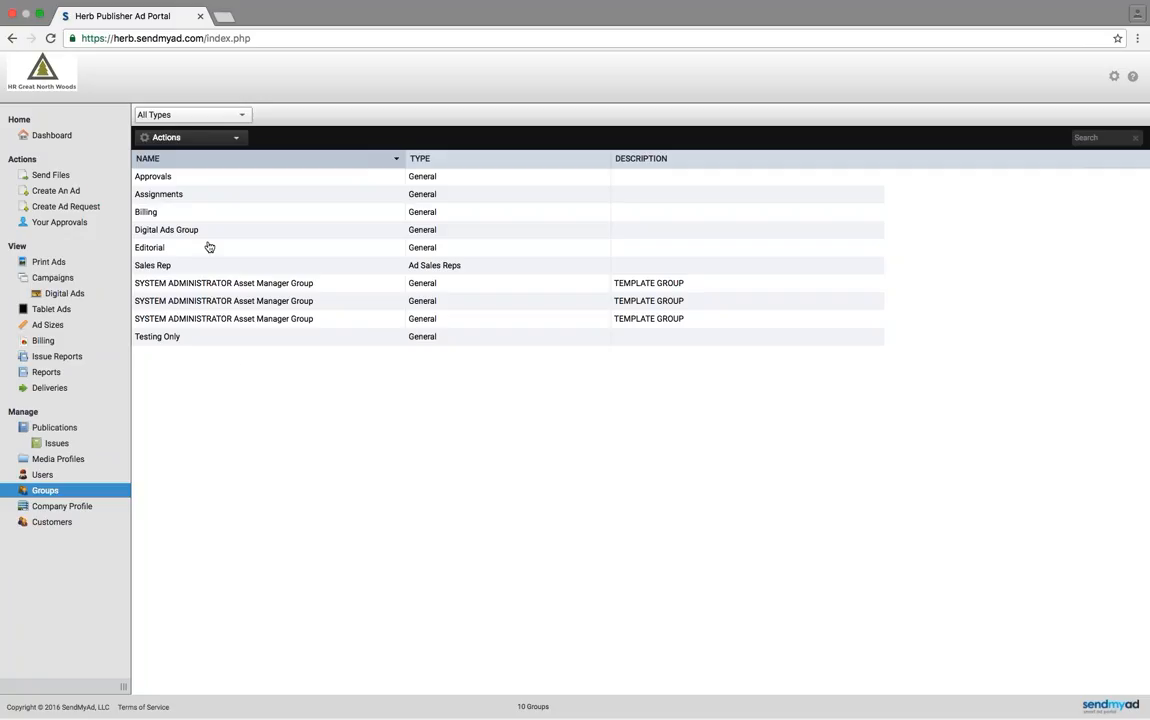
click(199, 139)
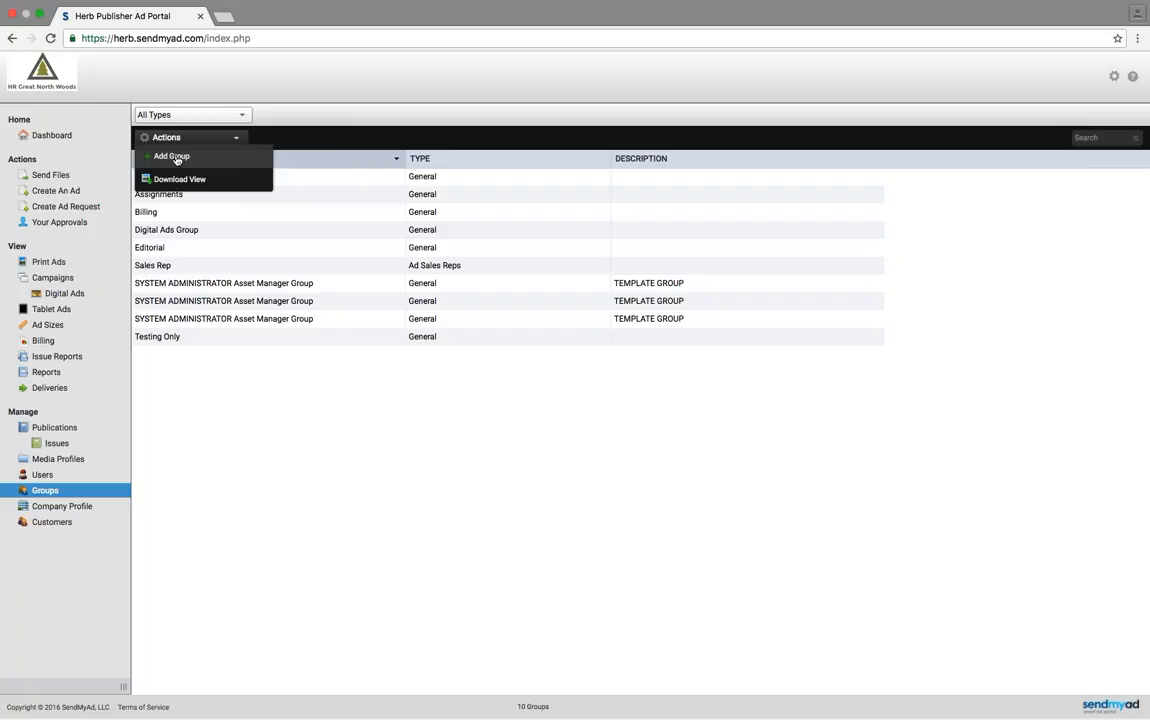
click(176, 160)
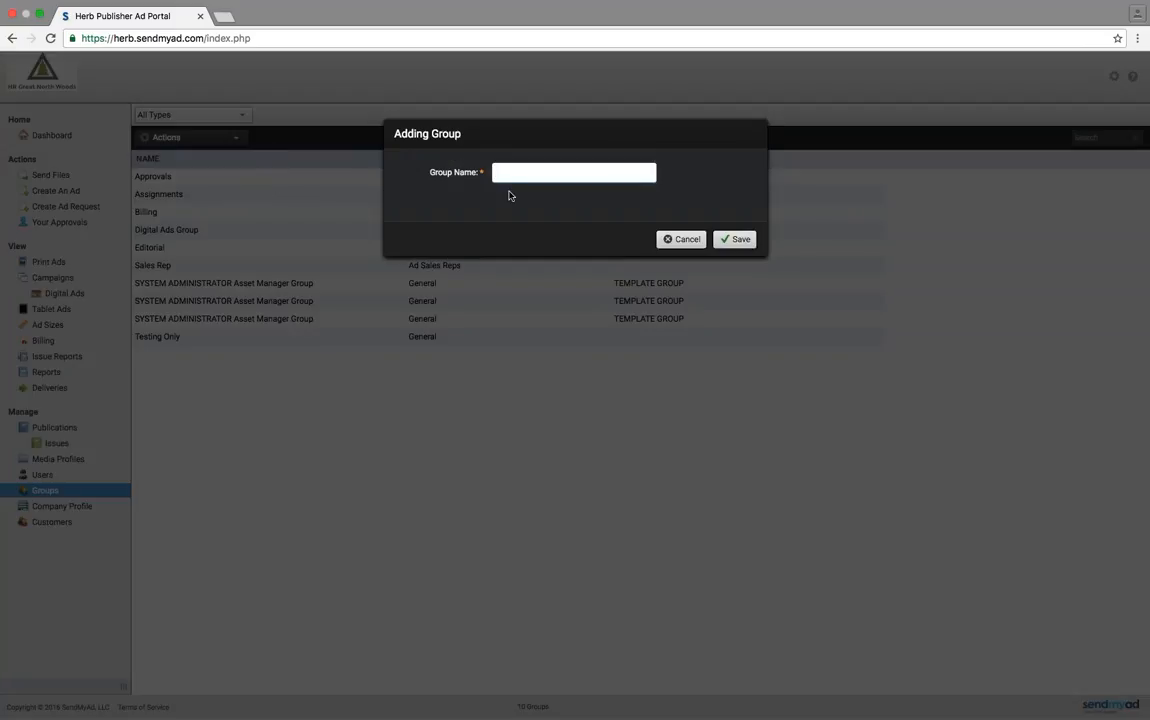
text(August Webinar)
click(735, 239)
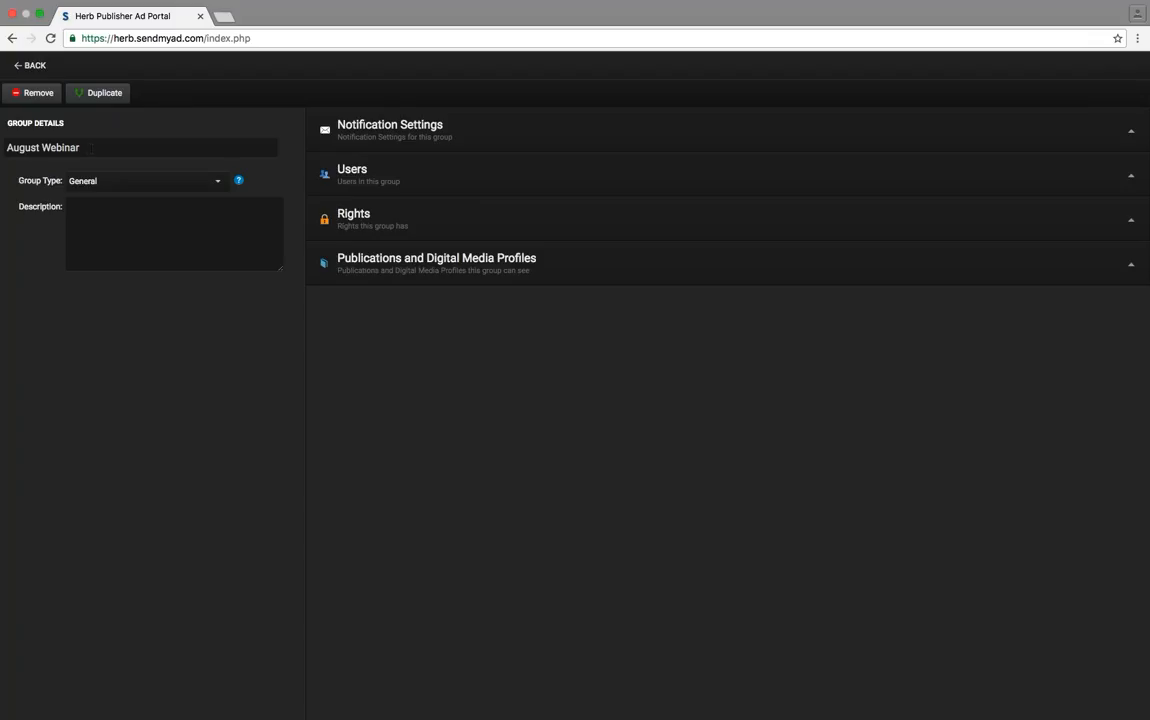
- Review the available group types for the August Webinar group and read the help describing each classification
click(207, 184)
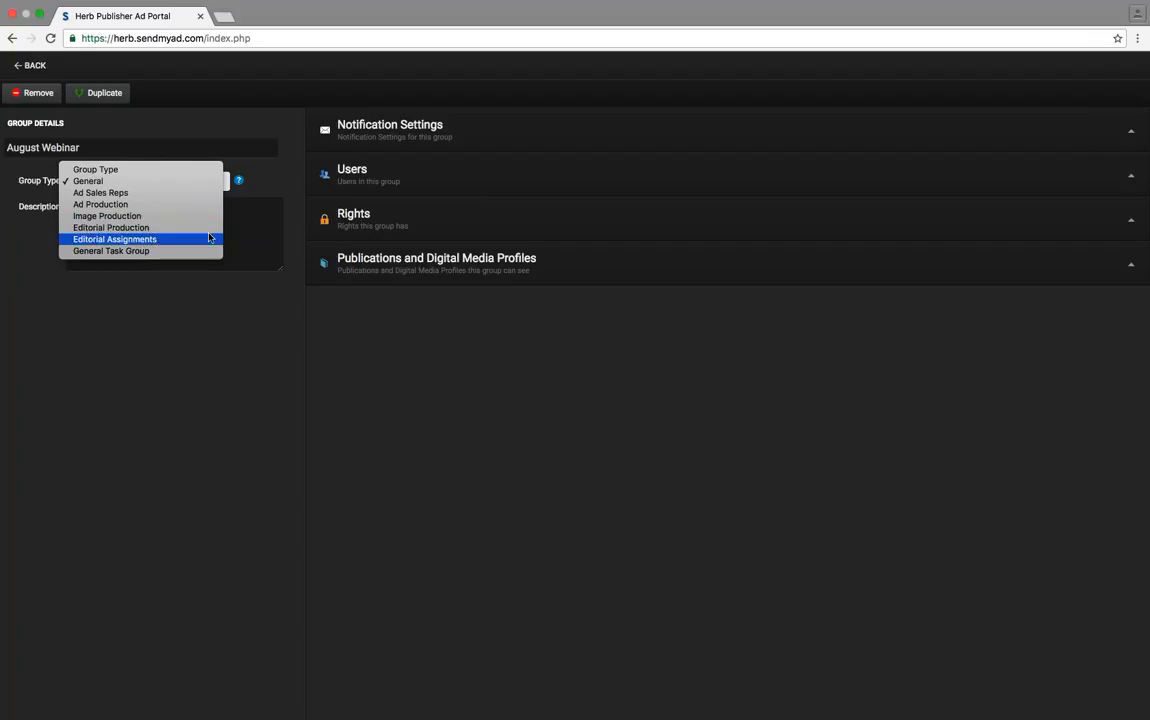
click(258, 186)
click(148, 181)
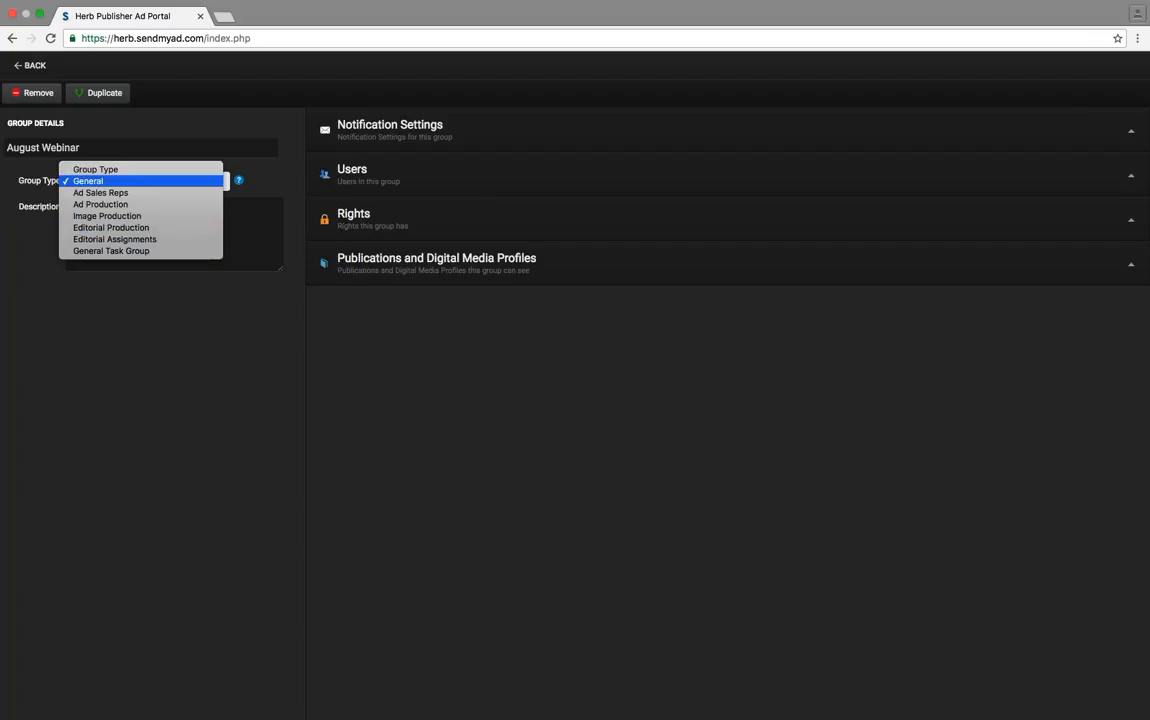
click(280, 187)
click(118, 181)
click(274, 184)
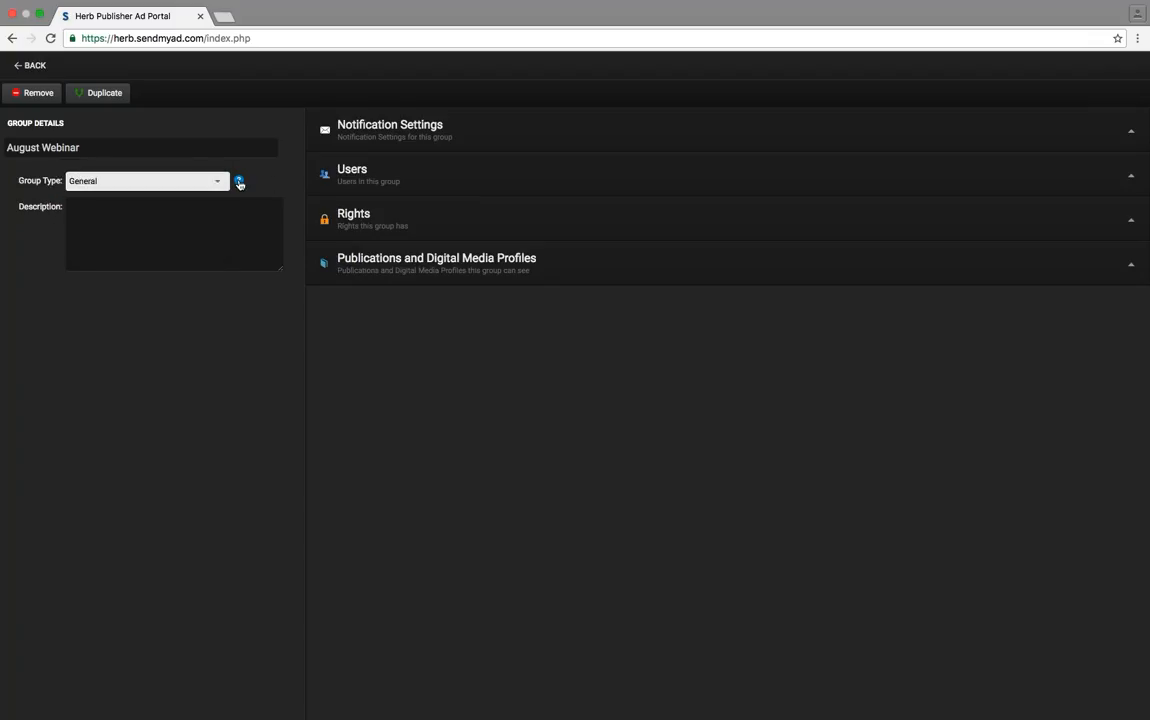
click(239, 182)
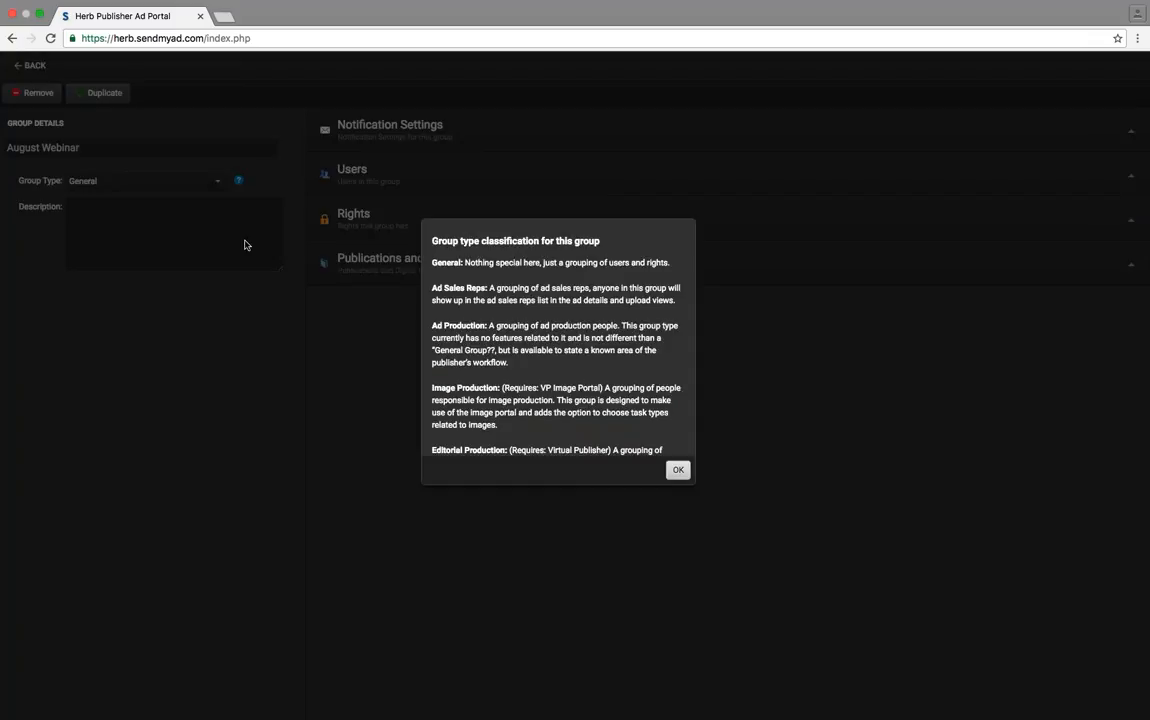
scroll(558, 340, down, 4)
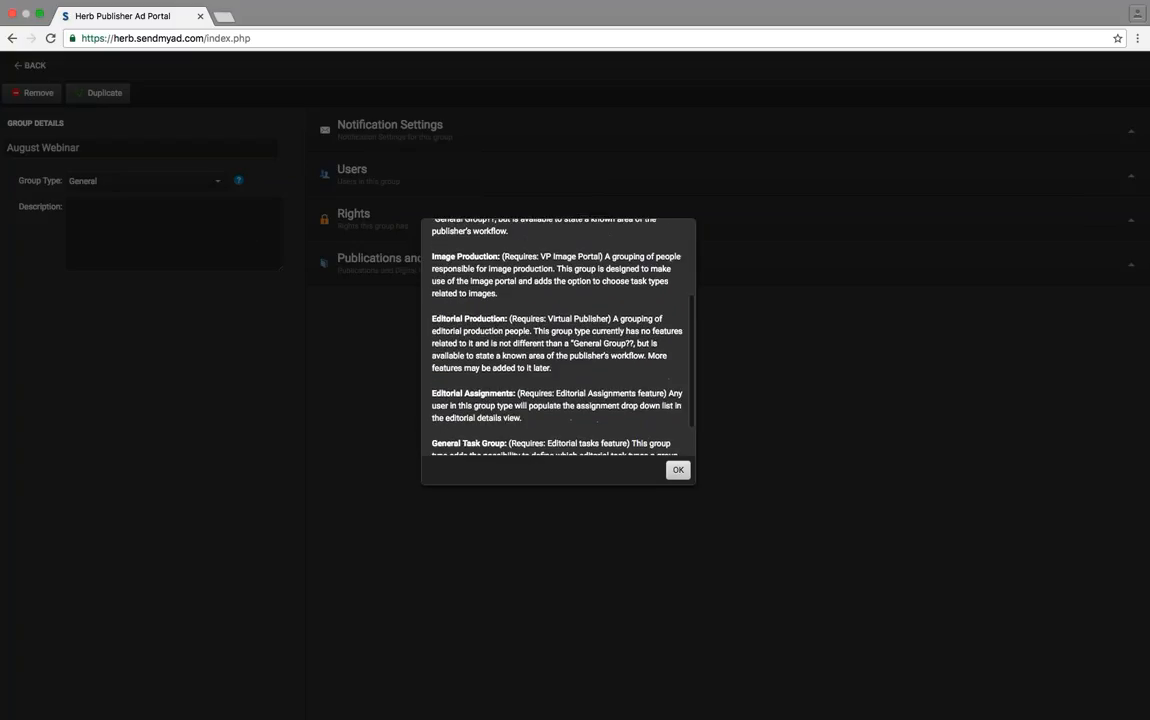
scroll(563, 300, up, 5)
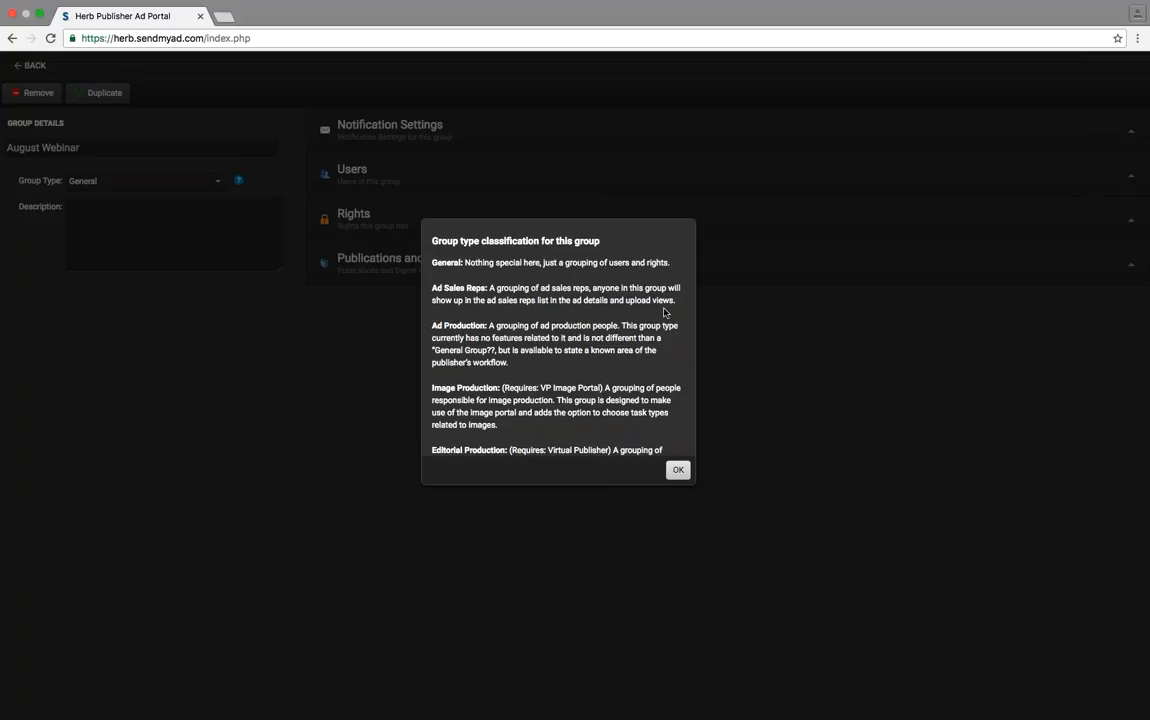
click(677, 470)
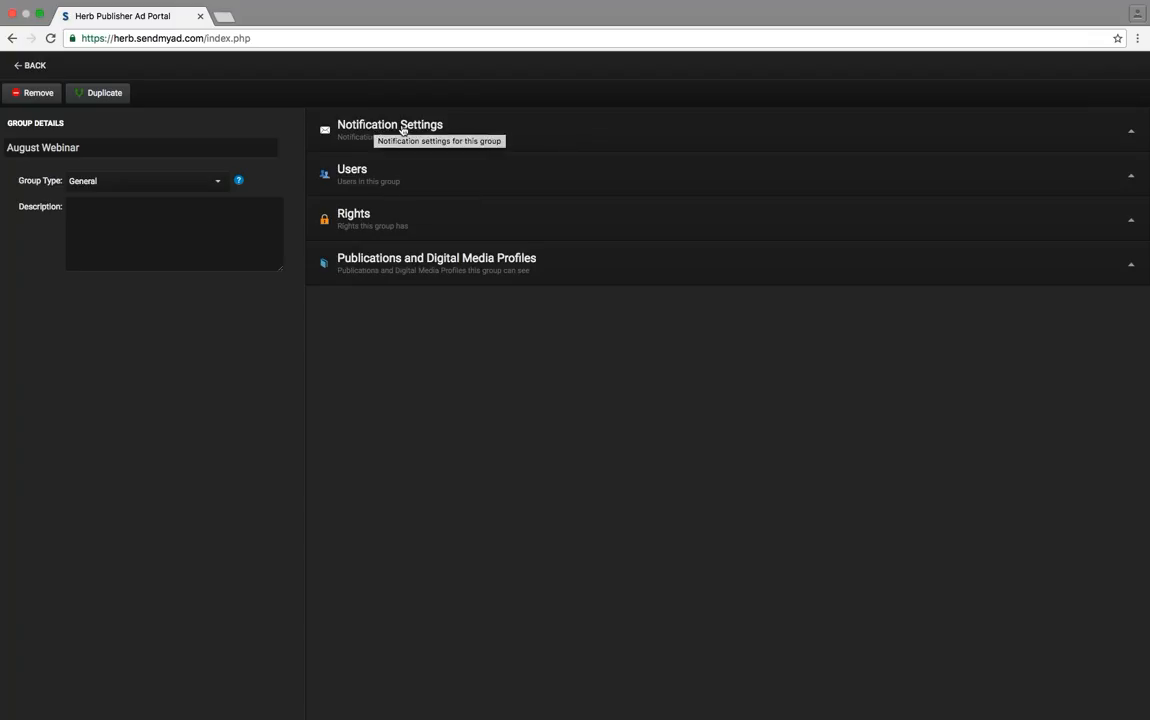
- Open the group's user list, try the quick search with "her" and "pub", and clear the search
click(362, 176)
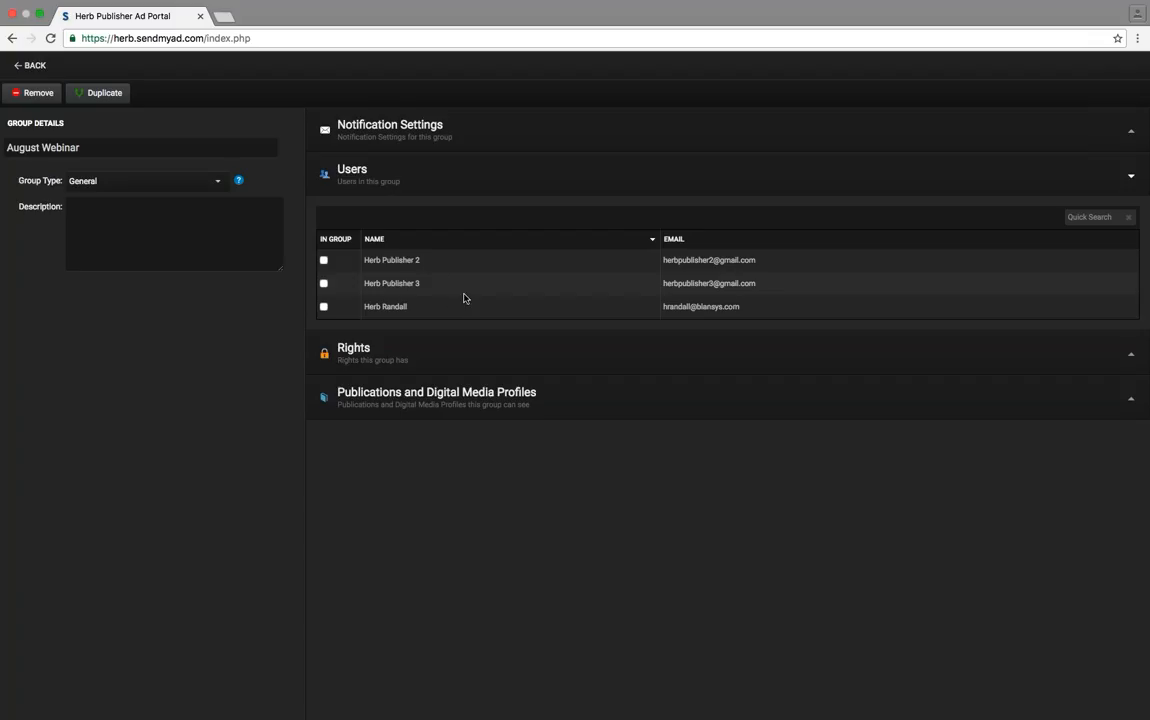
click(1103, 217)
text(her)
key(BackSpace)
key(BackSpace)
key(BackSpace)
text(pub)
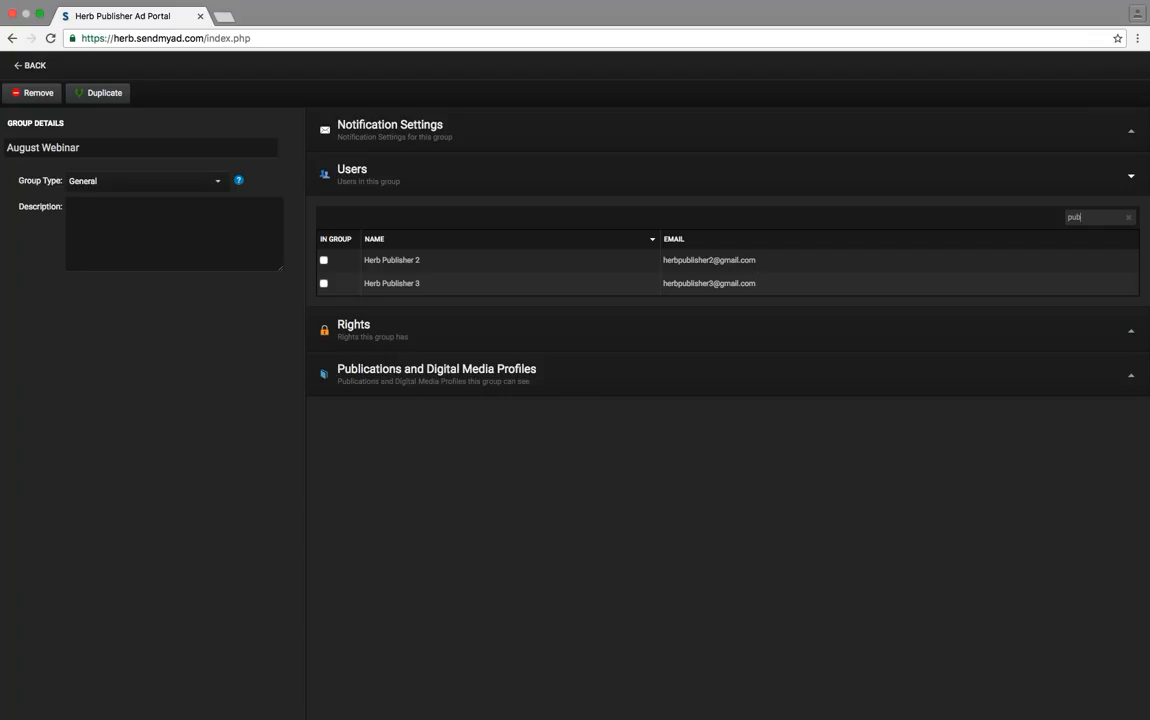
click(1131, 219)
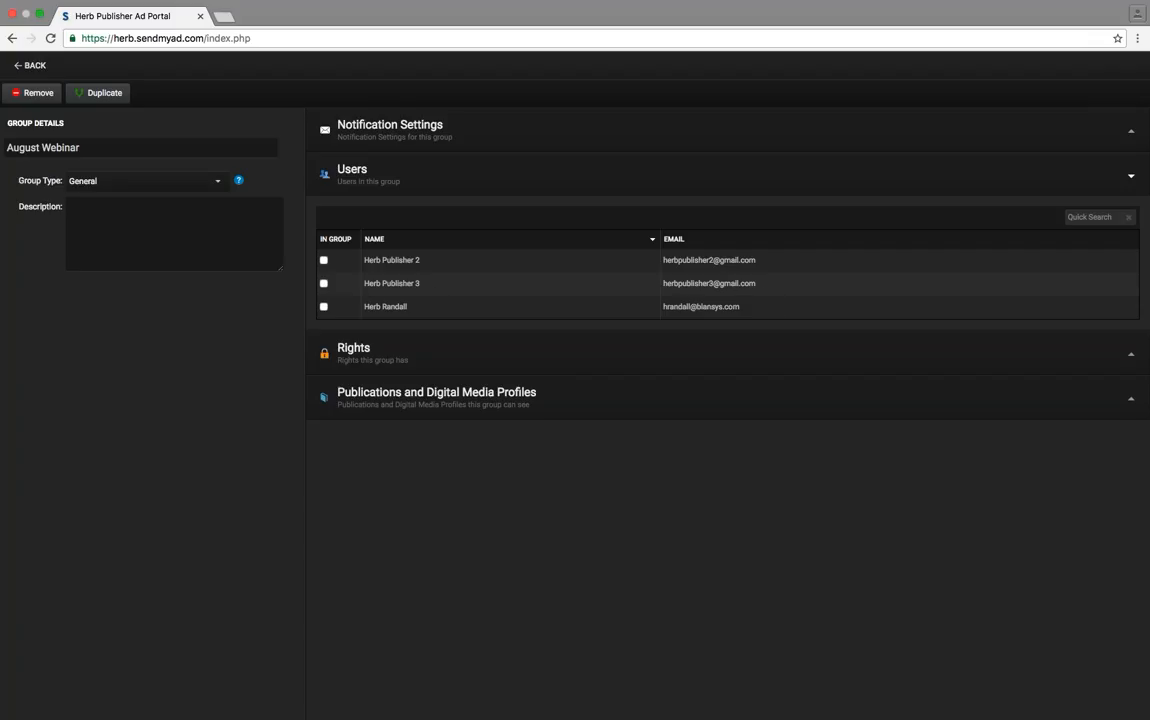
- Include the first and third listed users in the August Webinar group and collapse the user list
click(323, 307)
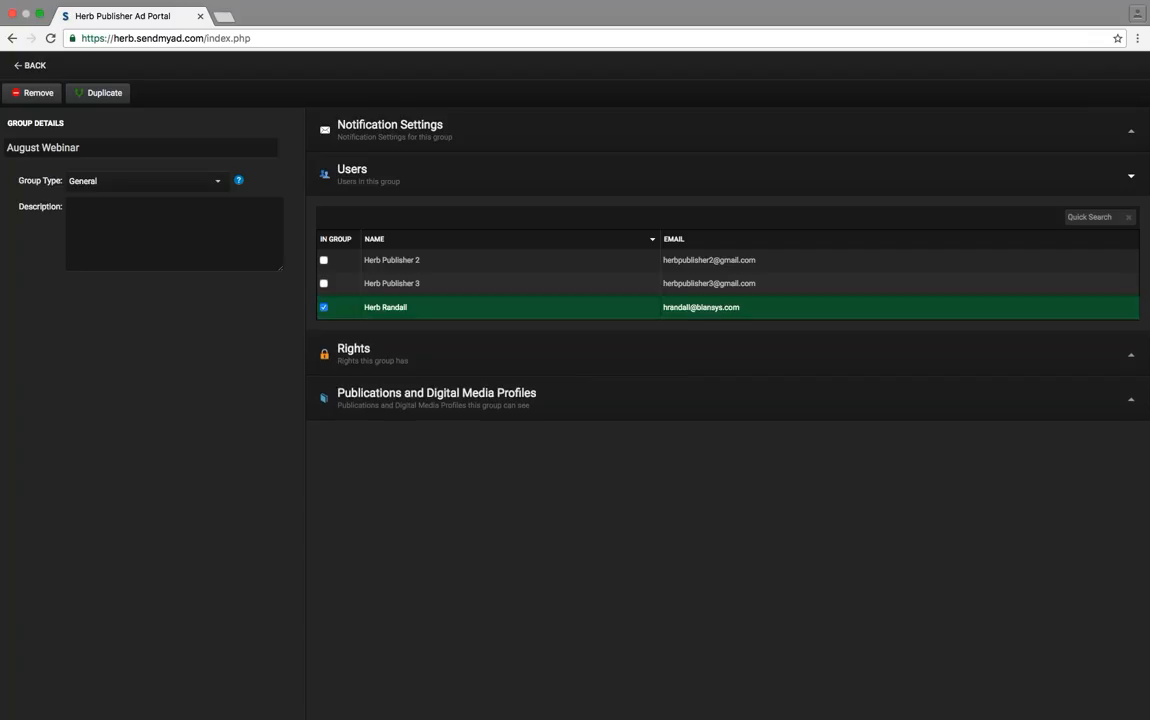
click(323, 260)
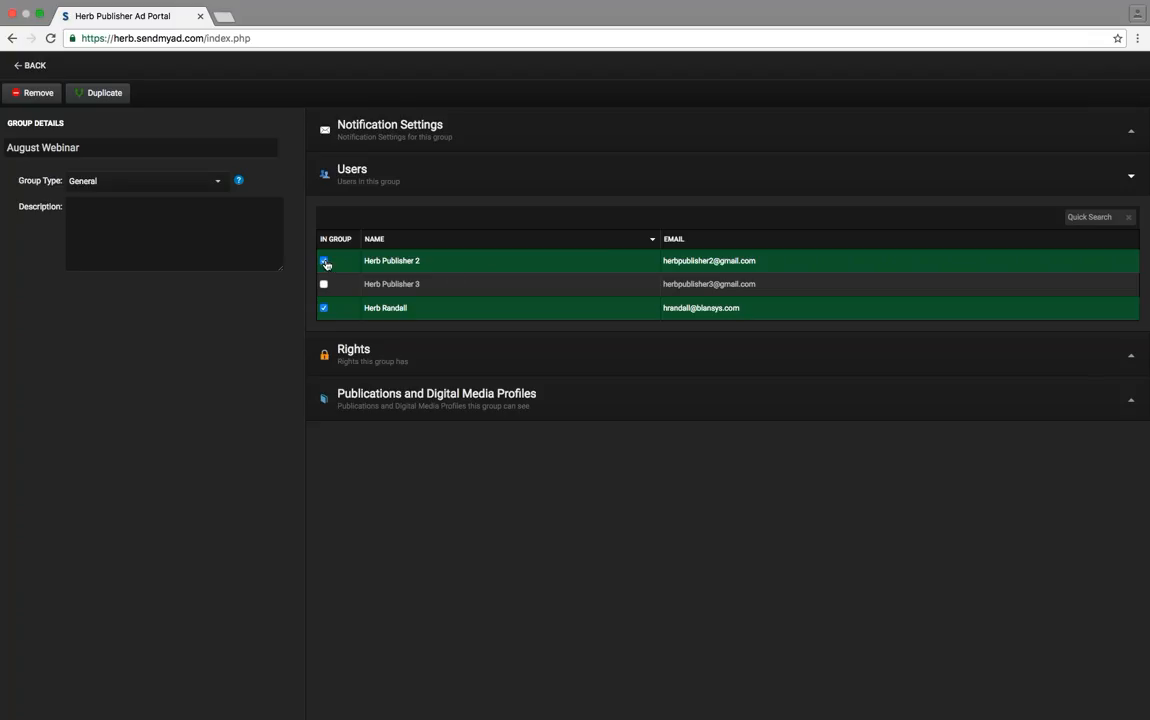
click(362, 179)
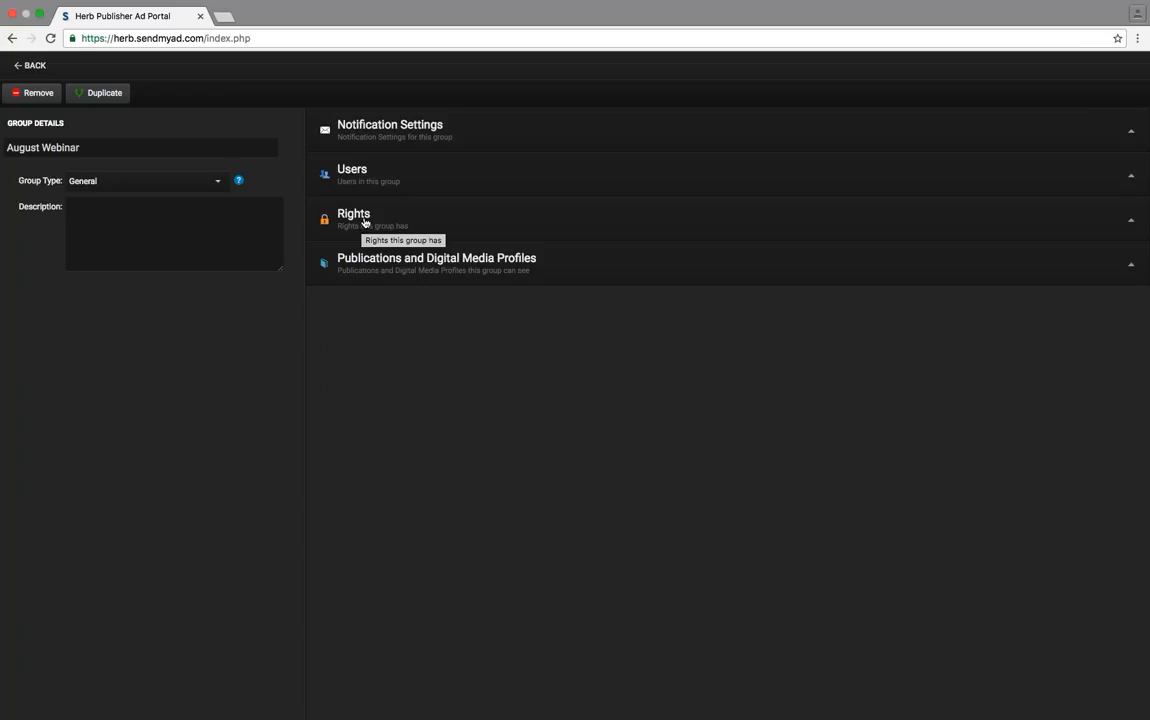
- Expand the group's rights and look through the full list of available rights
click(365, 223)
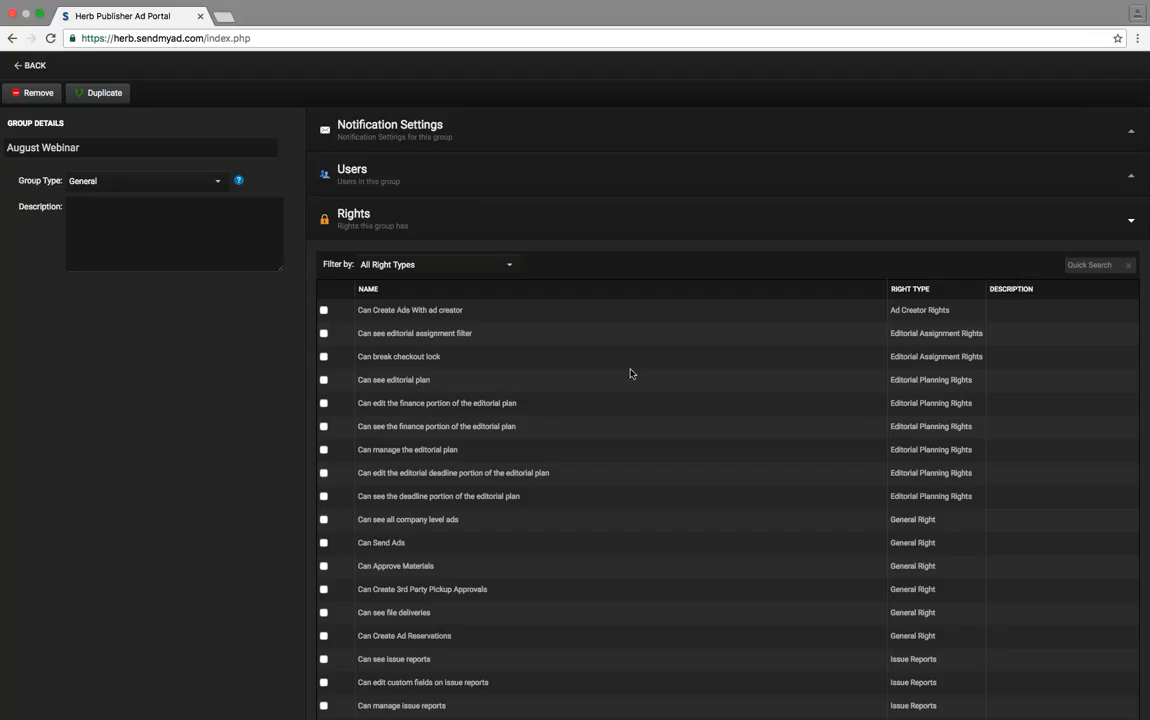
scroll(630, 373, down, 10)
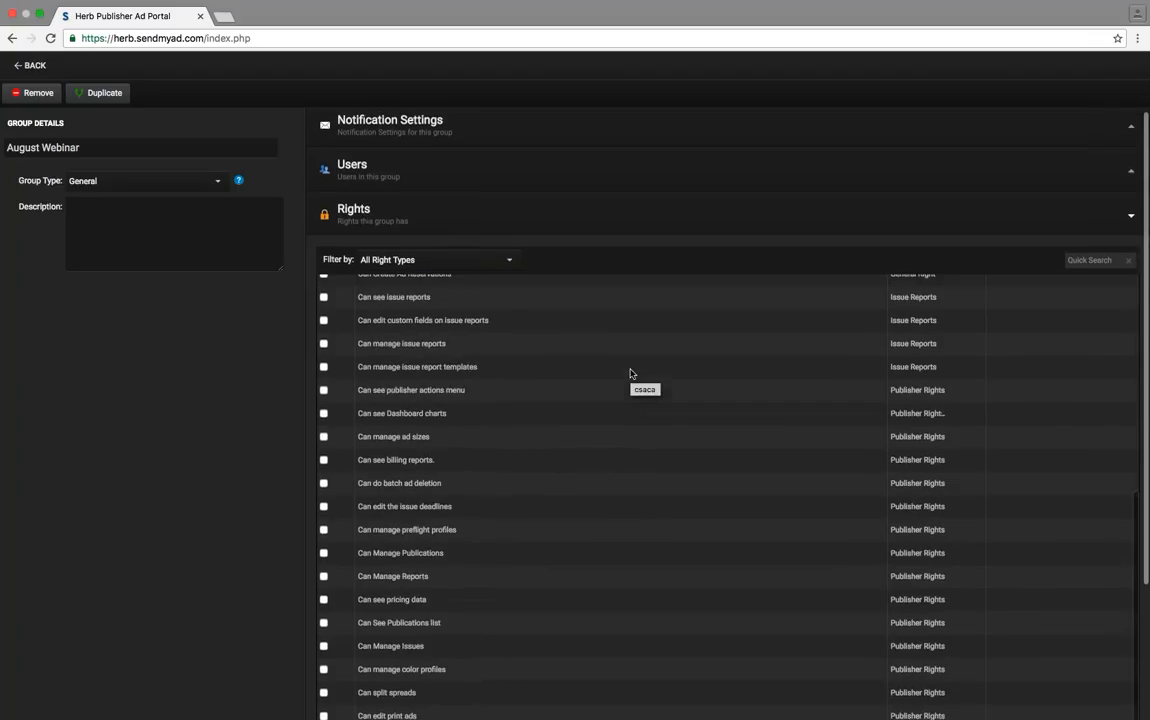
scroll(630, 373, down, 3)
scroll(630, 373, up, 4)
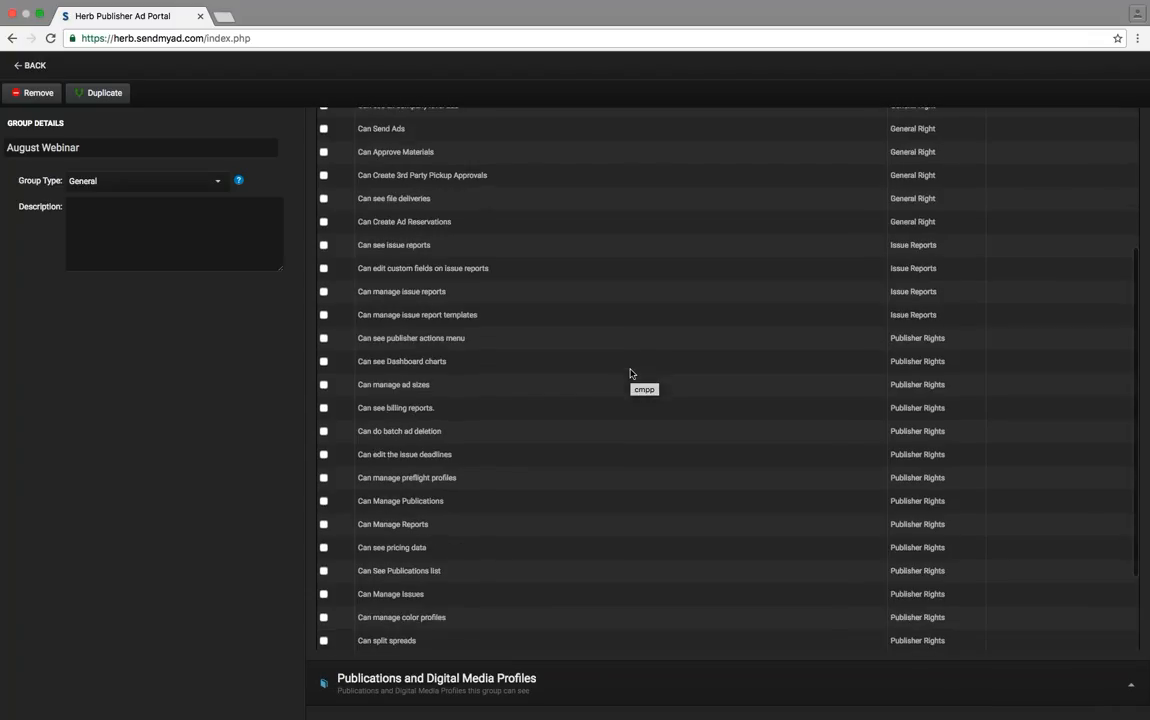
scroll(630, 373, up, 5)
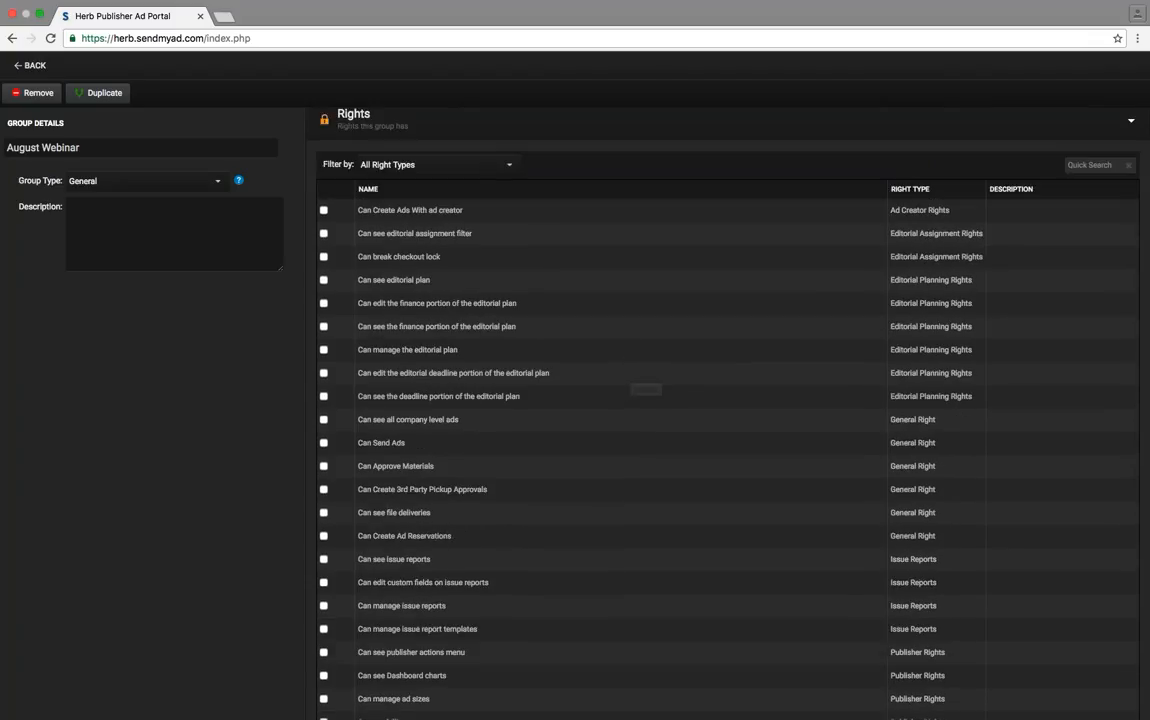
- Filter the rights by Ad Creator Rights, General Right and Issue Reports in turn, and return to All Right Types to browse the list
click(437, 165)
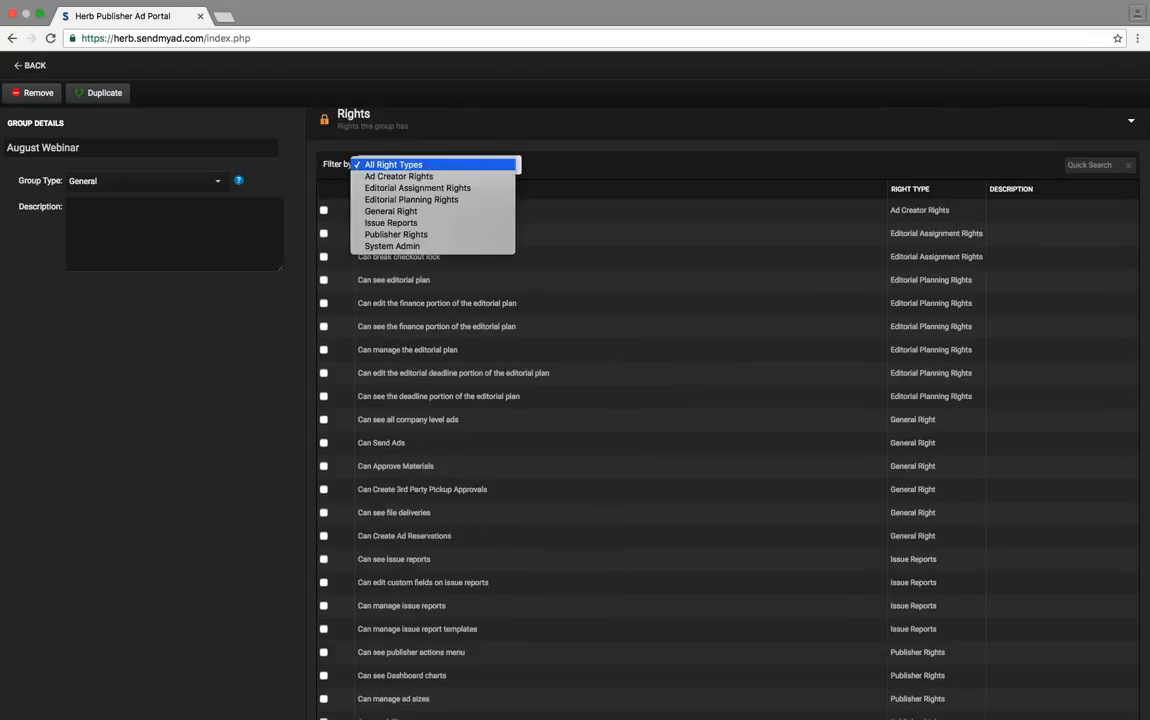
click(420, 177)
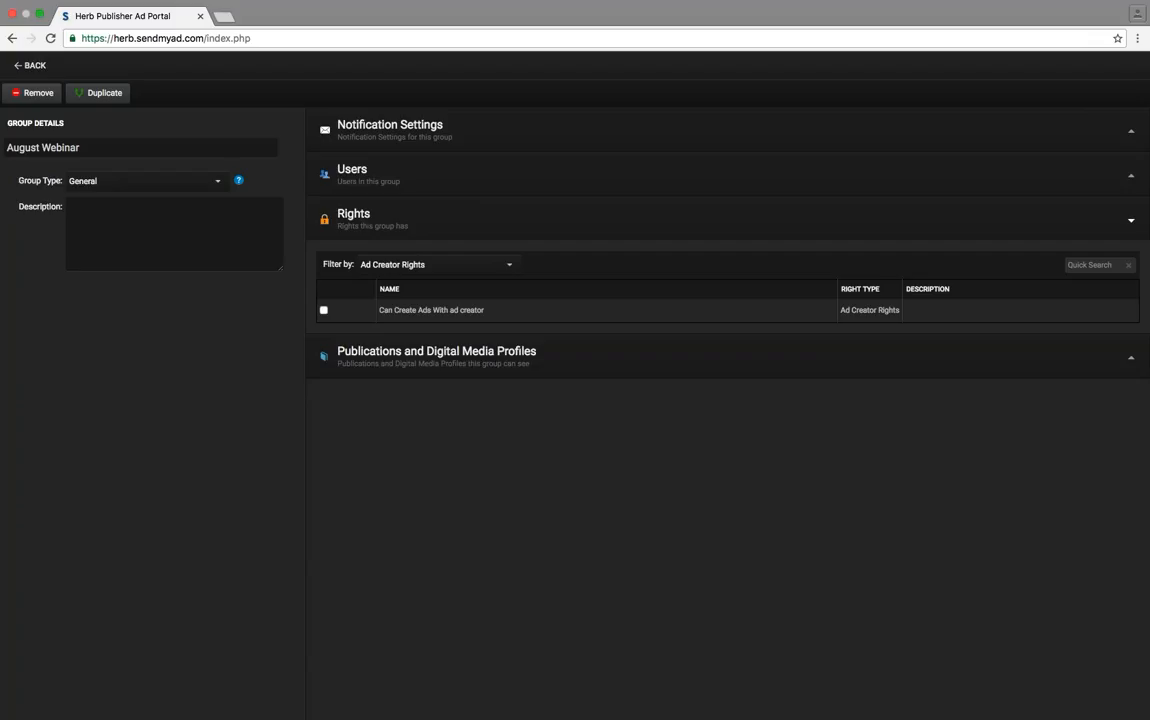
click(497, 266)
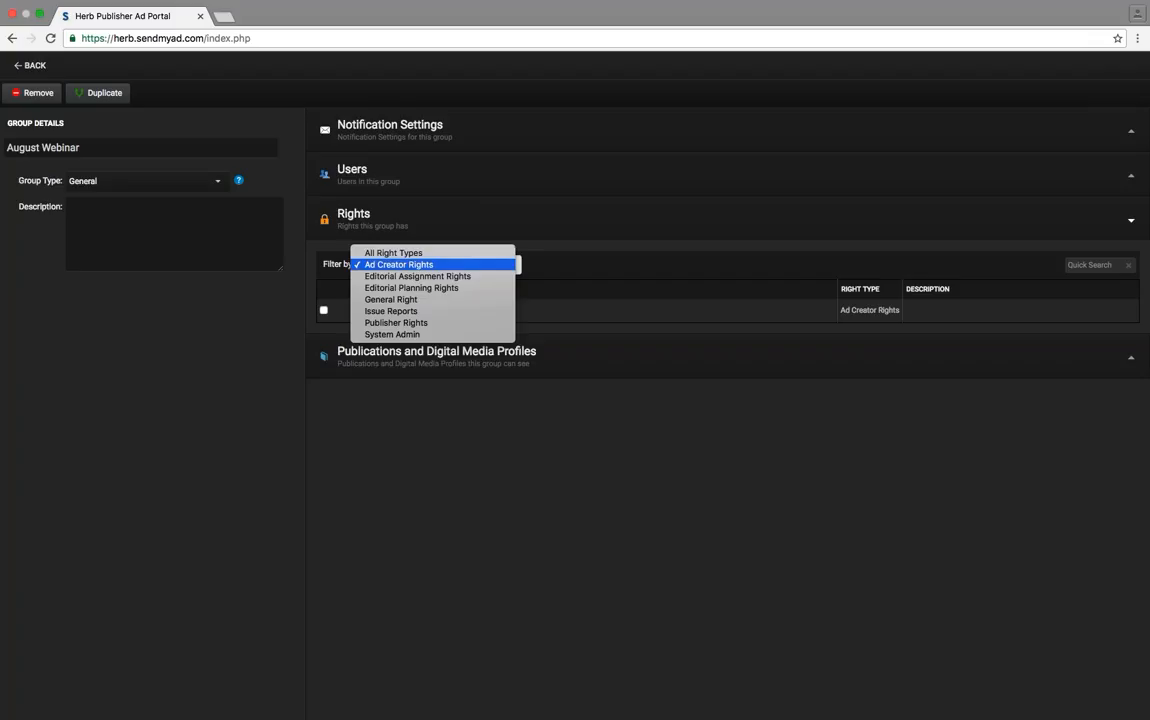
click(462, 299)
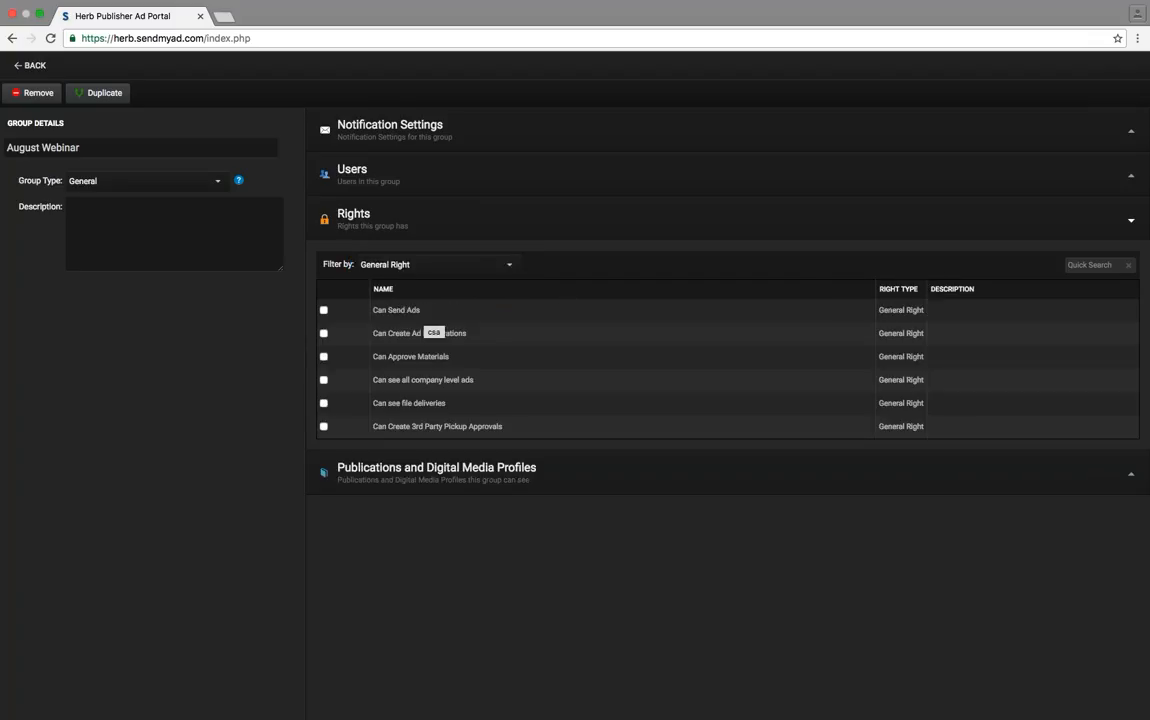
click(416, 264)
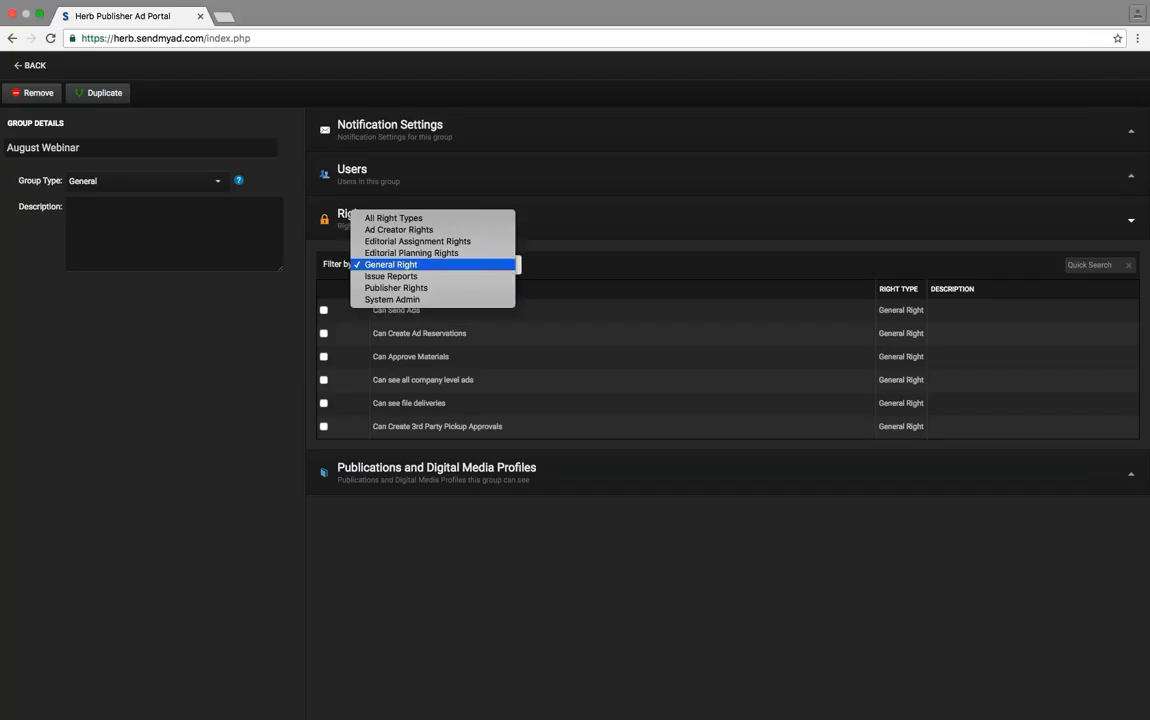
click(412, 278)
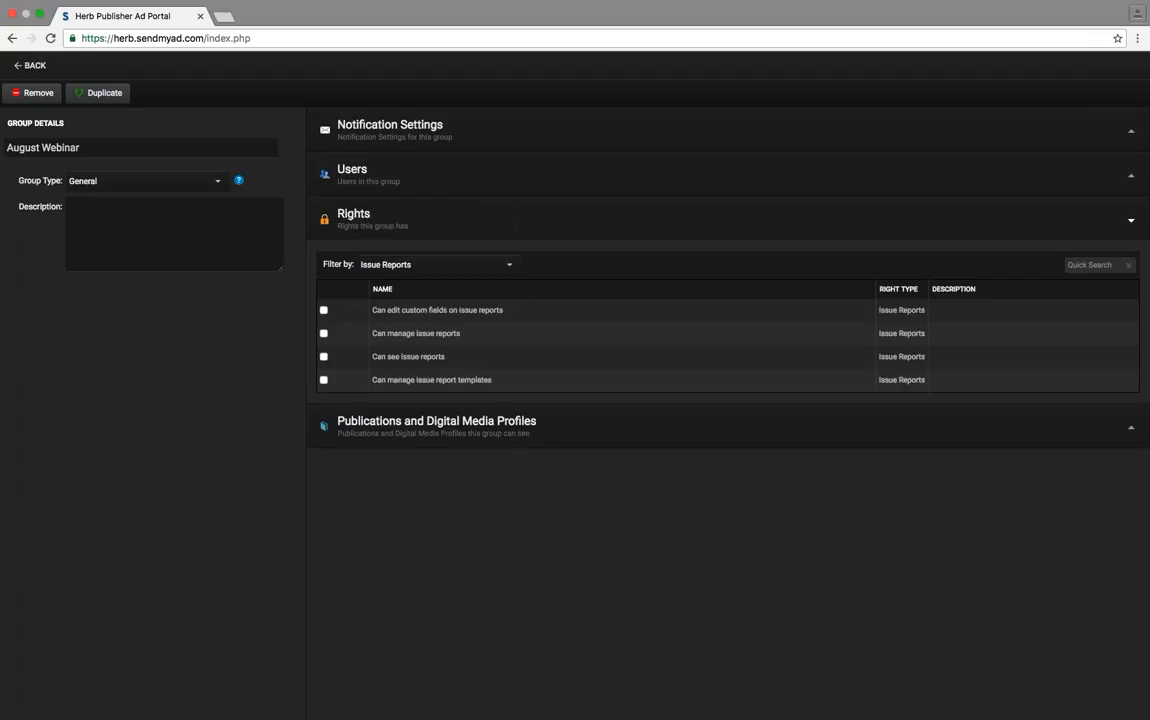
click(412, 266)
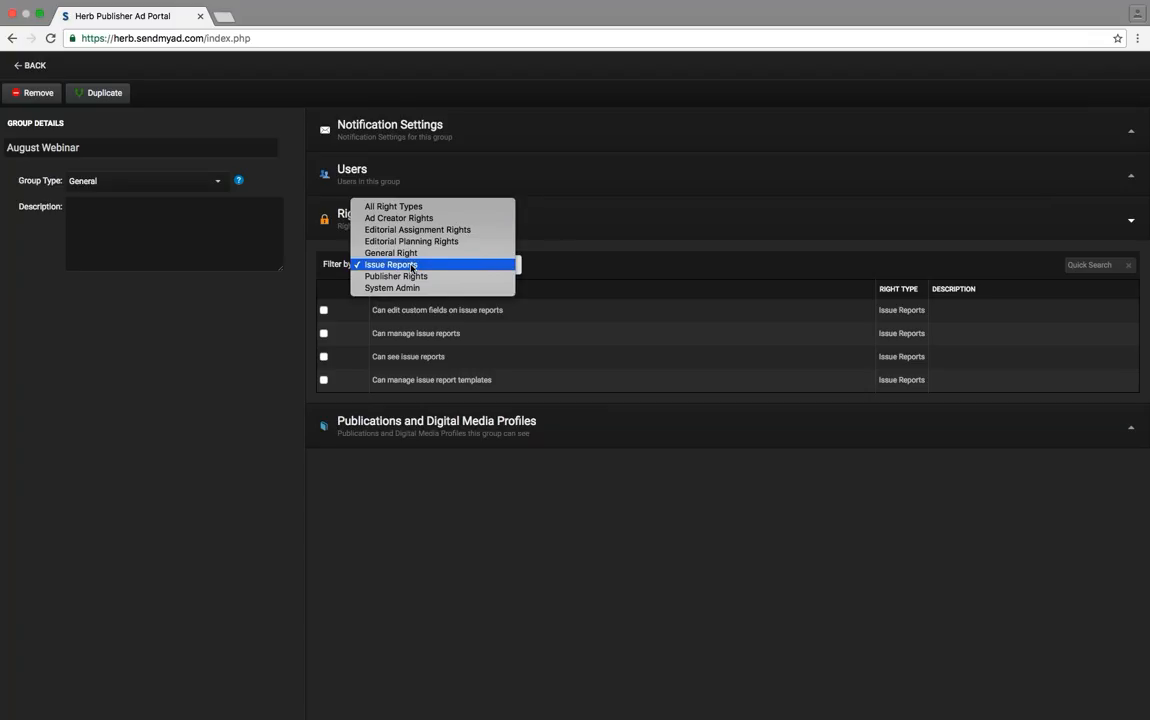
click(557, 252)
click(440, 264)
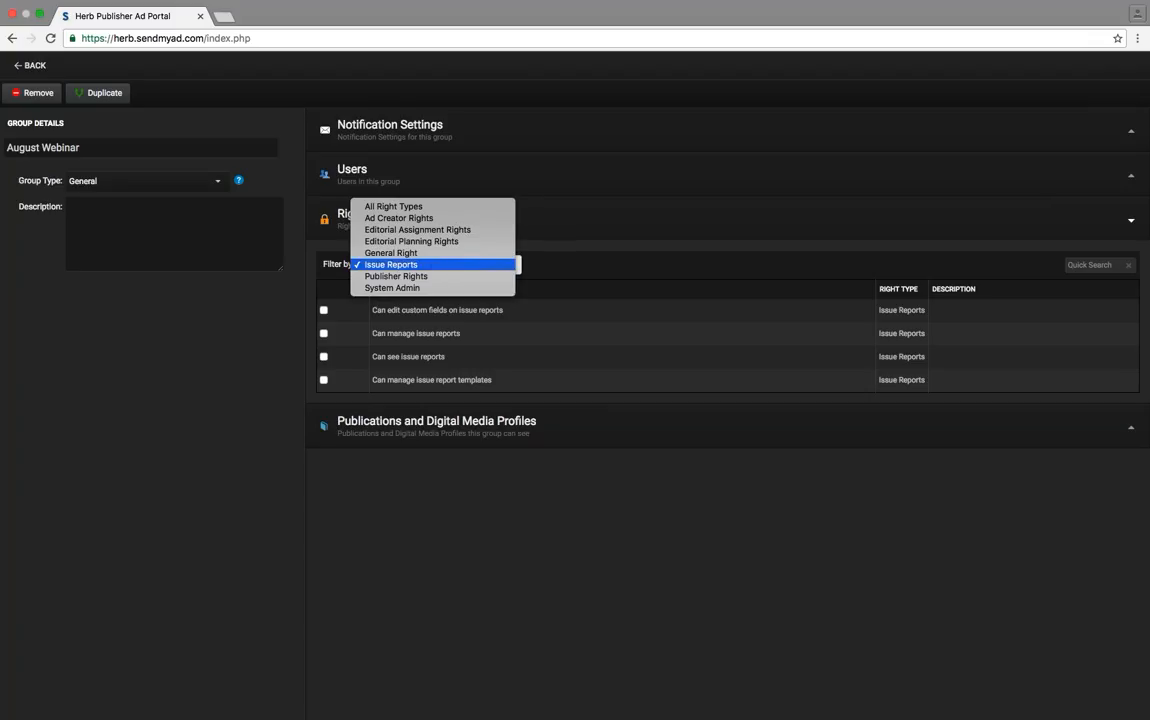
click(410, 207)
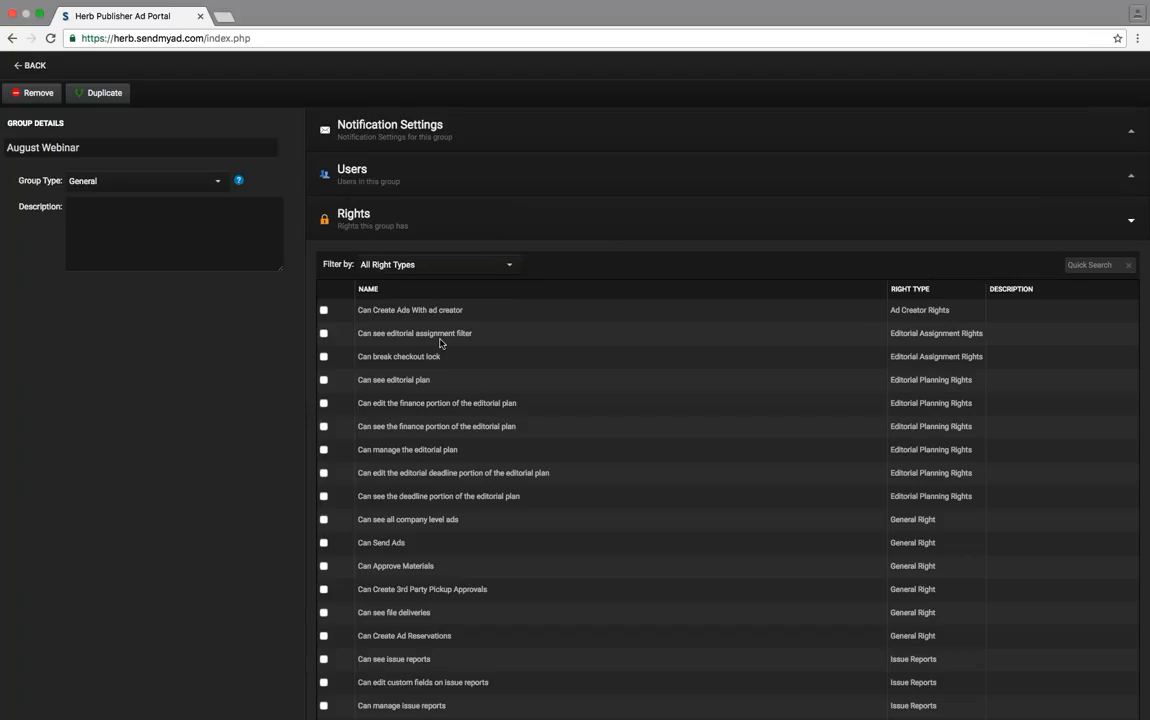
scroll(440, 343, down, 10)
scroll(727, 410, up, 5)
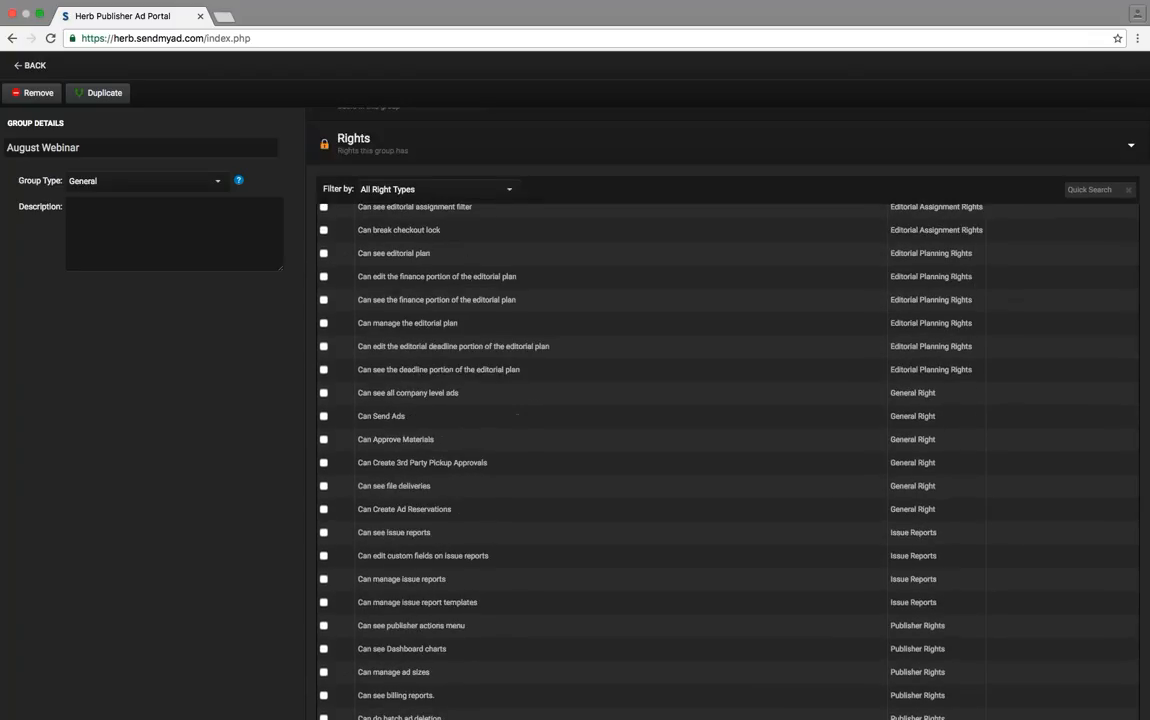
- Filter the rights to Publisher Rights, search them for "mana", and clear the search
click(433, 189)
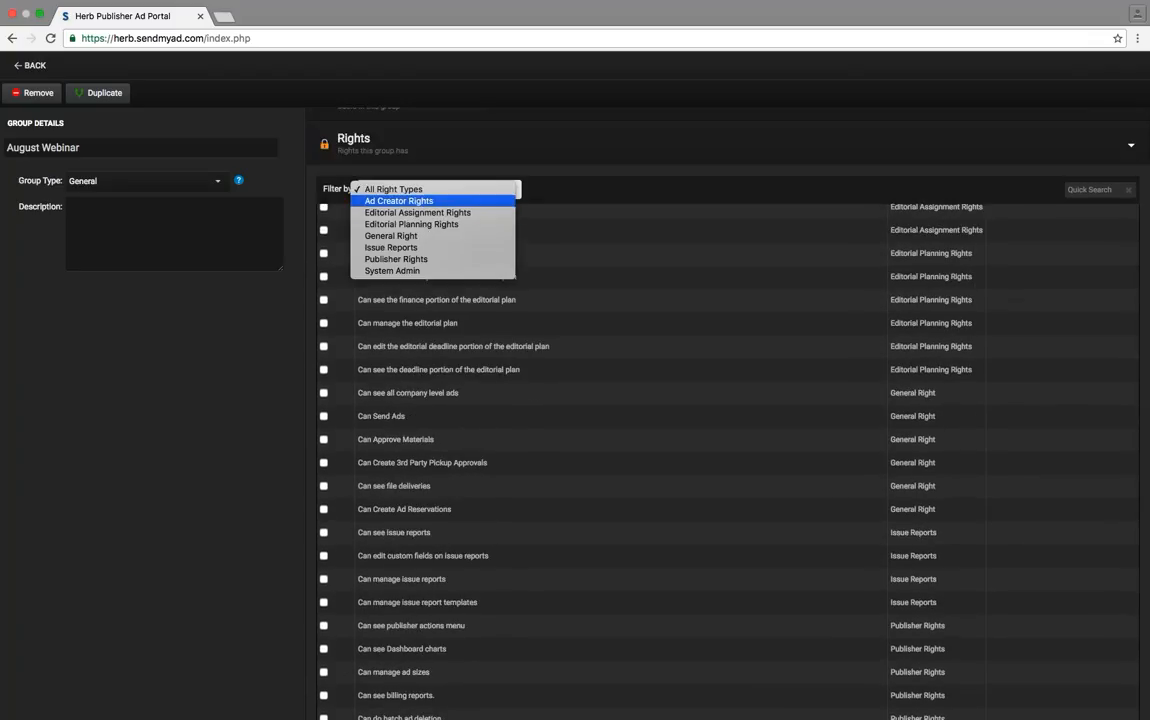
click(431, 259)
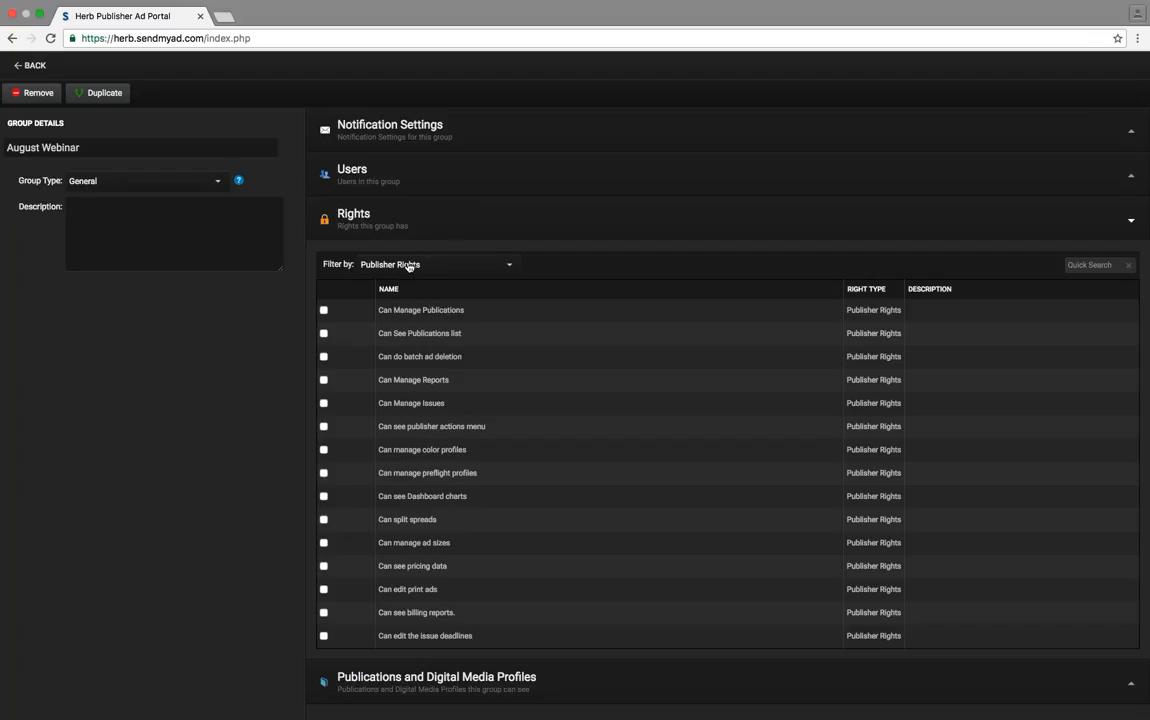
click(1086, 265)
text(mana)
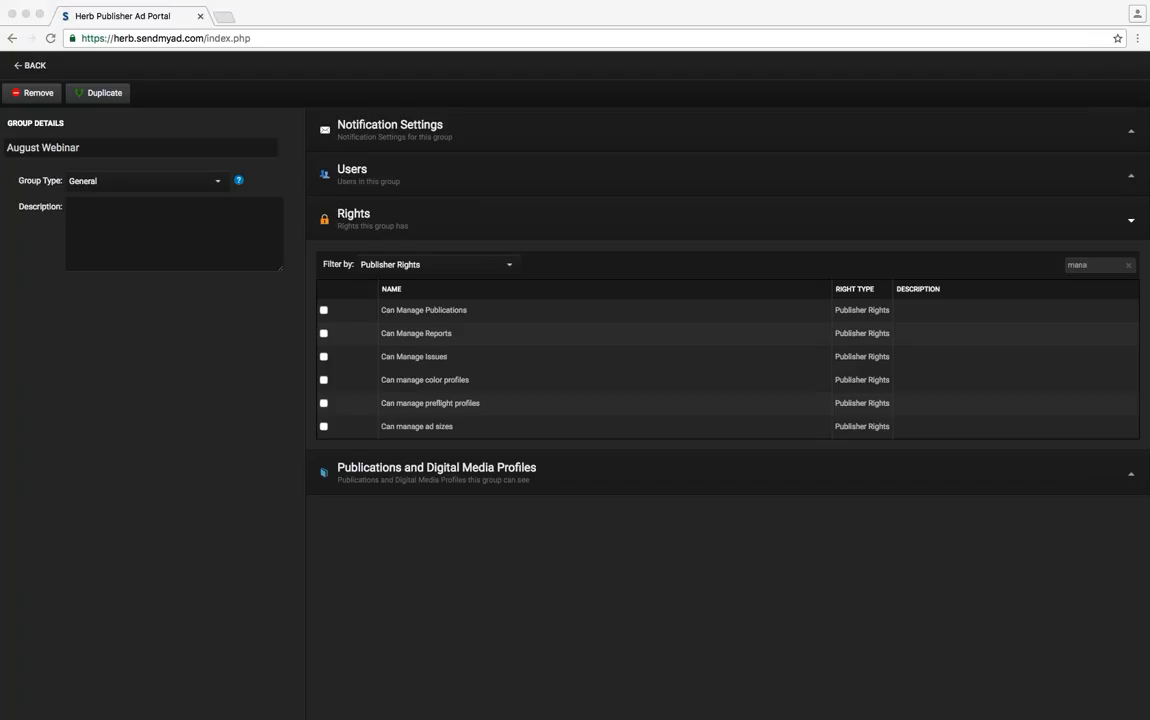
click(1129, 267)
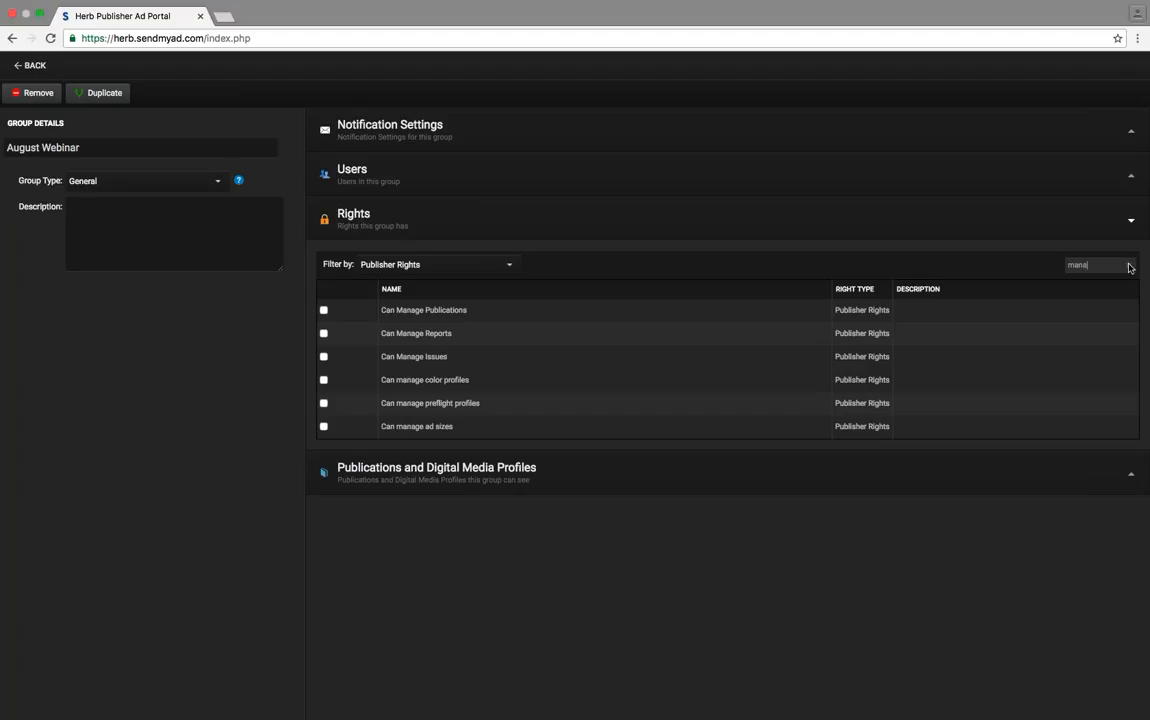
- Clear the rights search, then collapse and re-expand the Rights section to review the full publisher rights list
click(1129, 267)
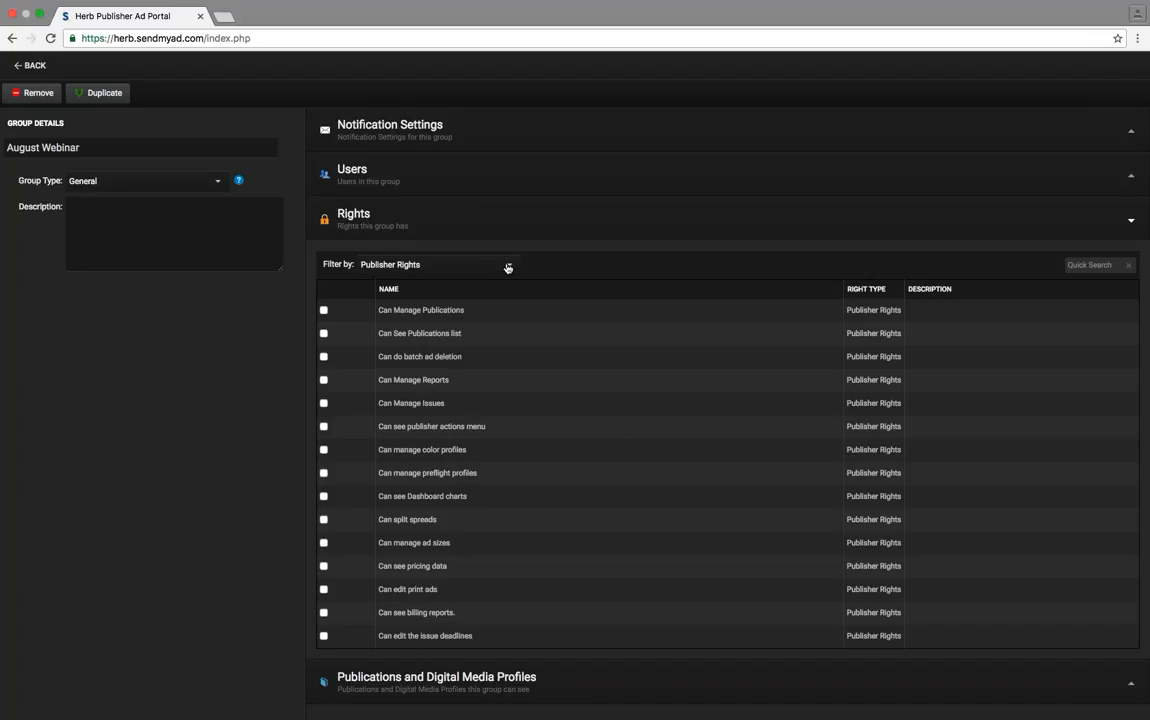
click(451, 228)
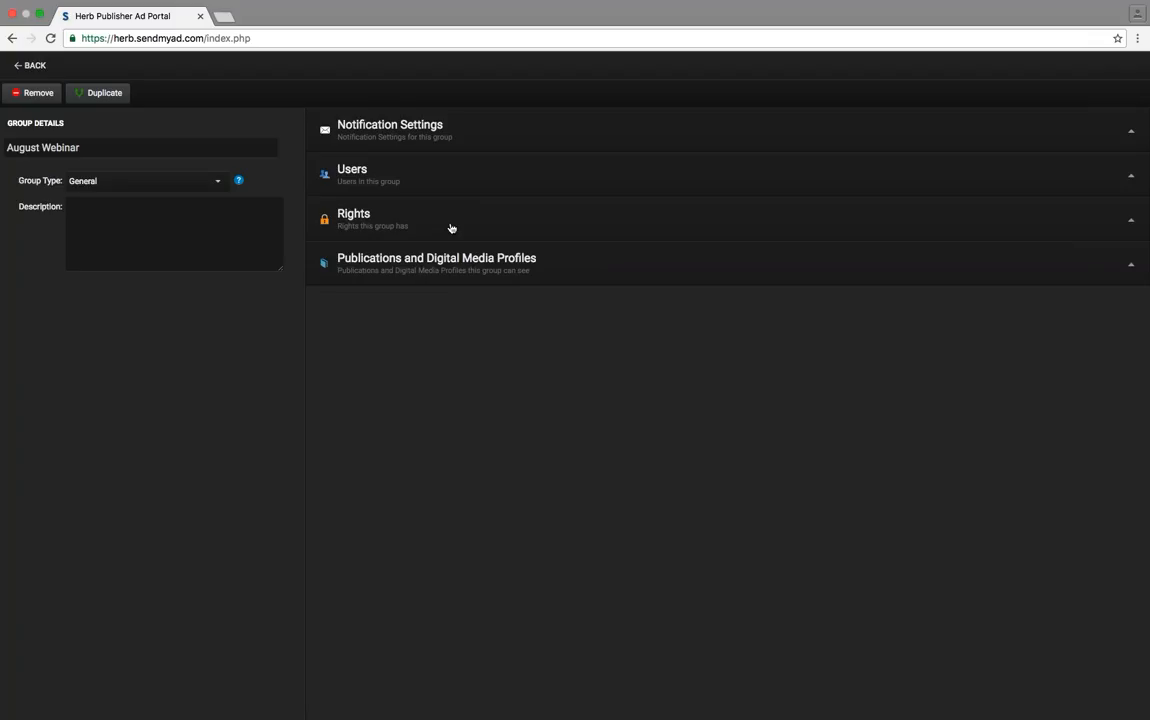
click(407, 226)
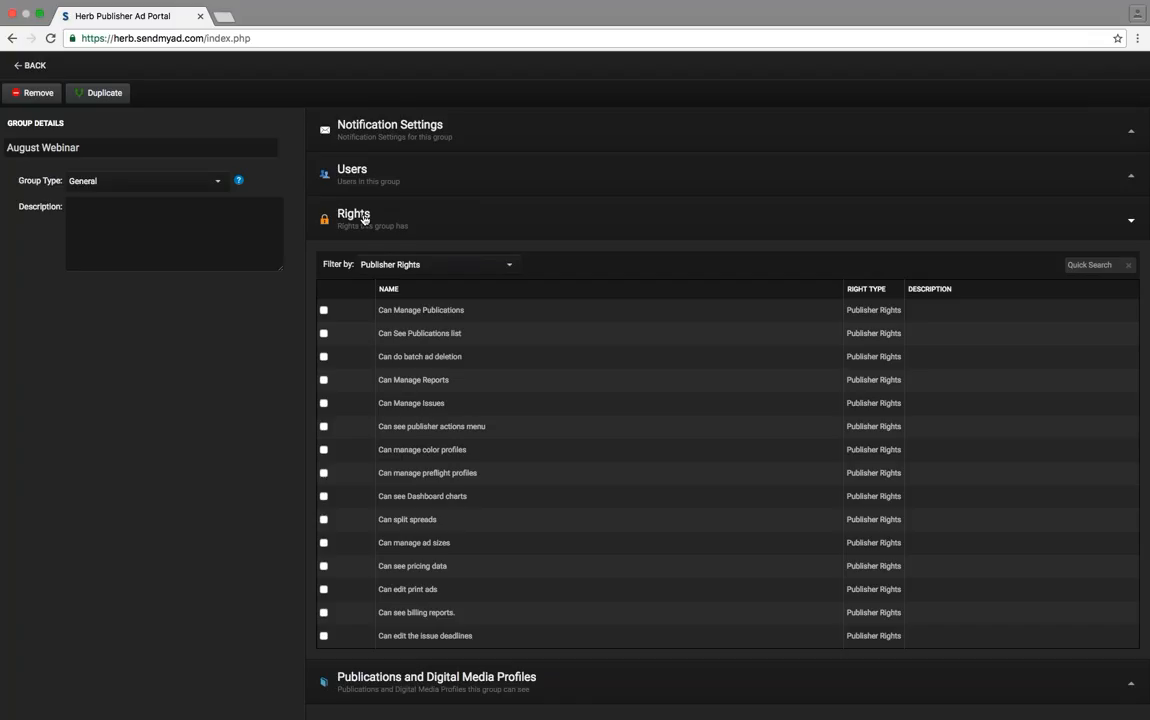
click(365, 220)
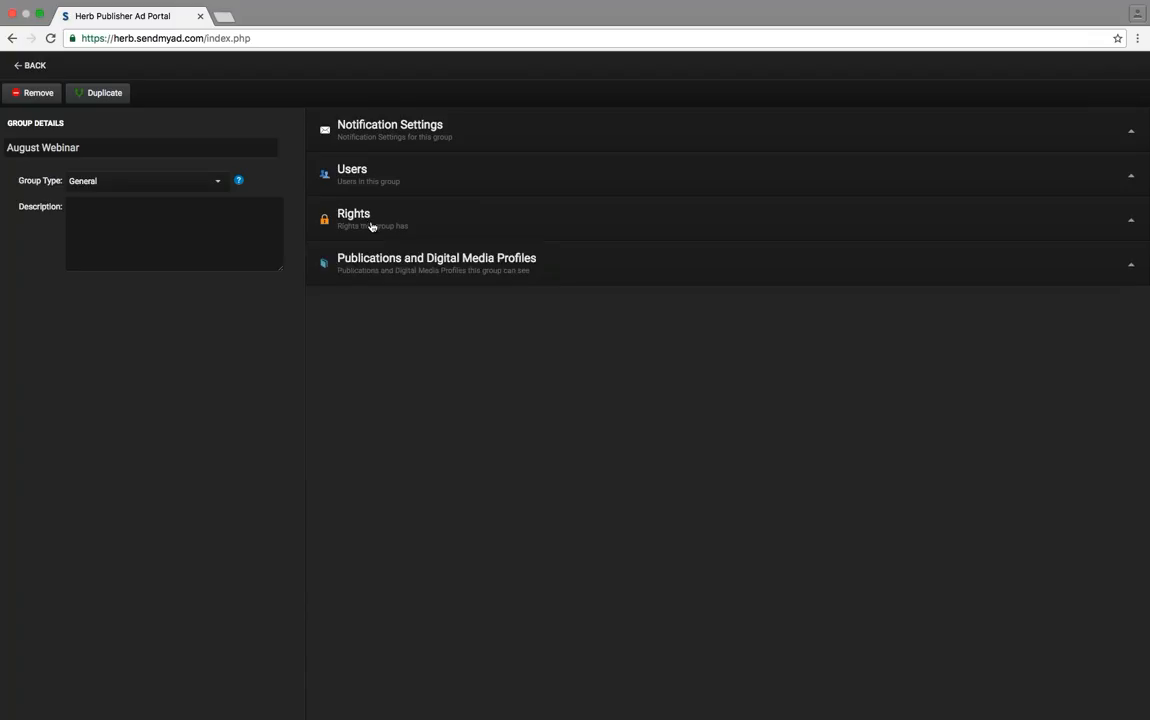
click(366, 222)
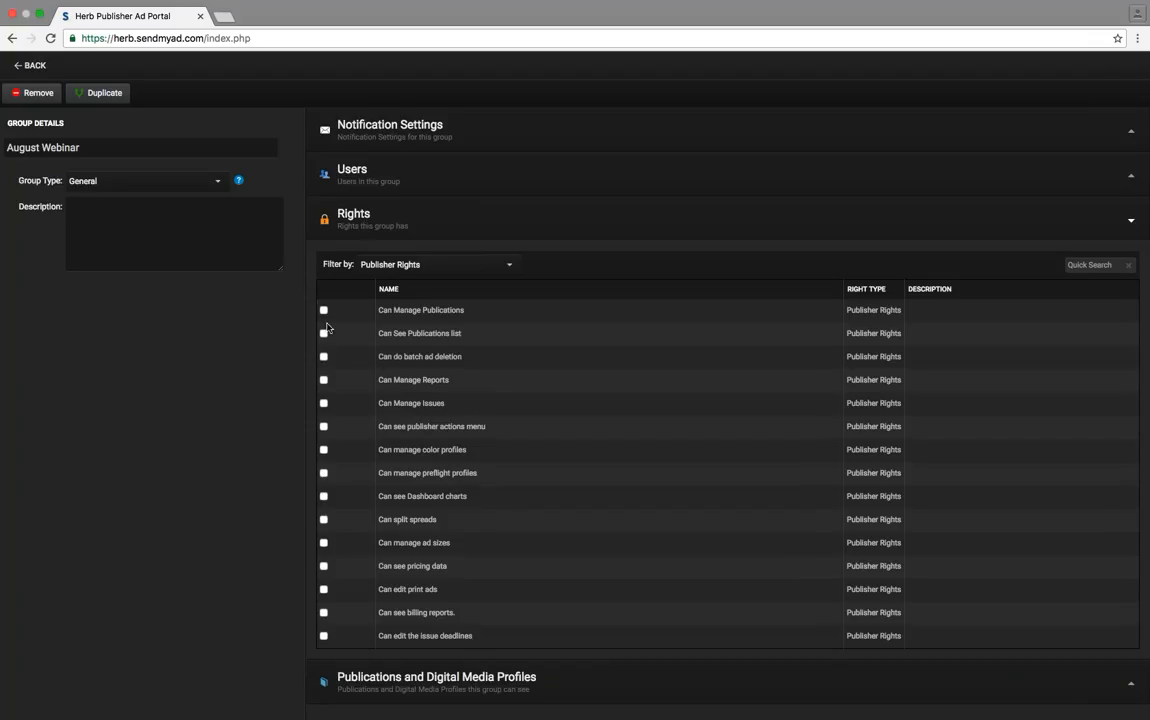
click(353, 217)
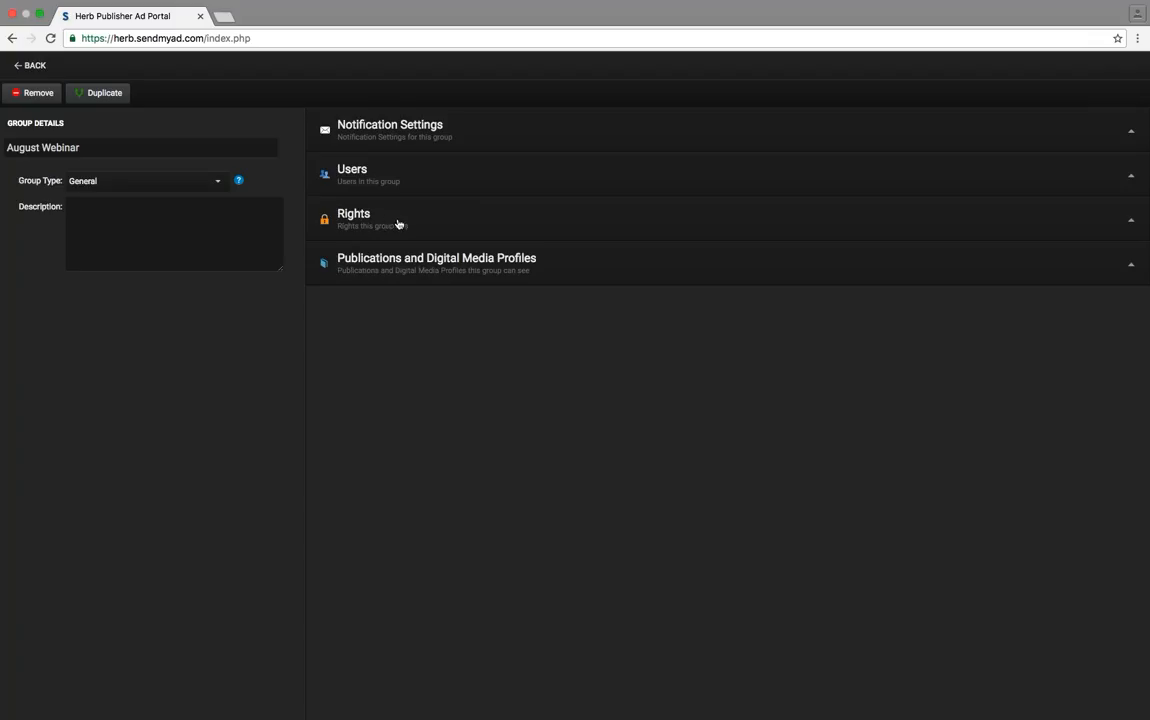
- Search the publisher rights for "approva" and "noti" in turn, clear the search, and collapse the rights
click(326, 222)
click(1085, 265)
text(app)
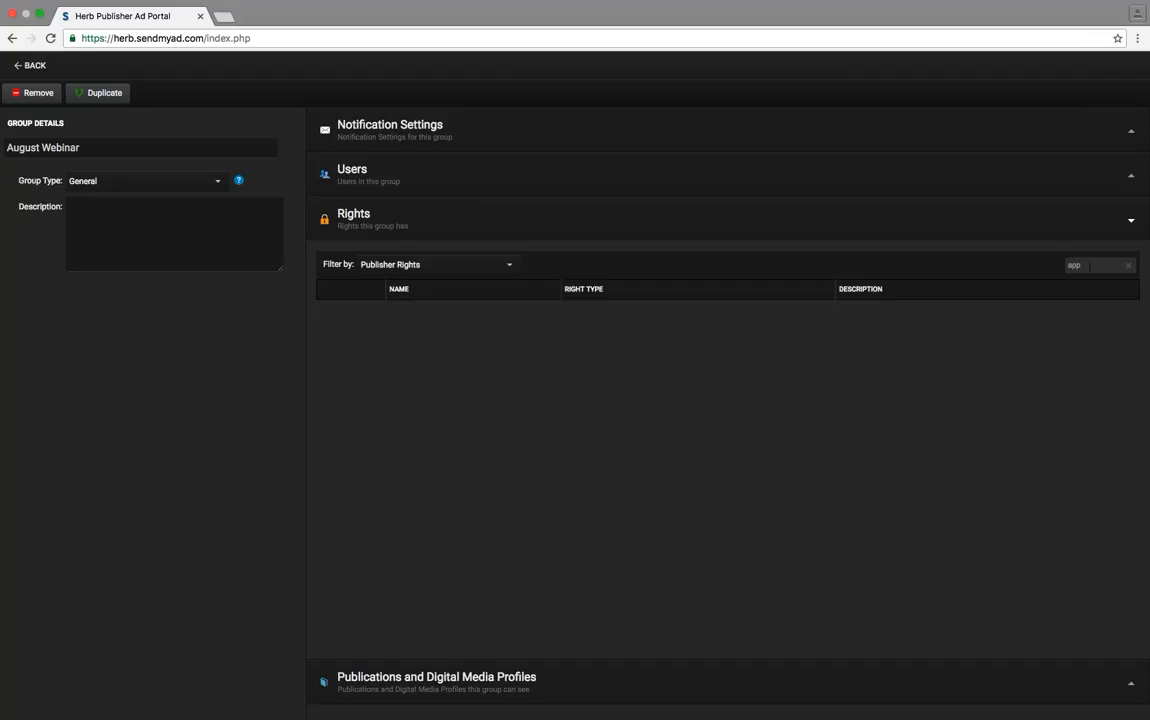
text(rova)
key(BackSpace)
key(BackSpace)
key(BackSpace)
key(BackSpace)
key(BackSpace)
key(BackSpace)
key(BackSpace)
key(BackSpace)
text(noti)
key(BackSpace)
key(BackSpace)
key(BackSpace)
key(BackSpace)
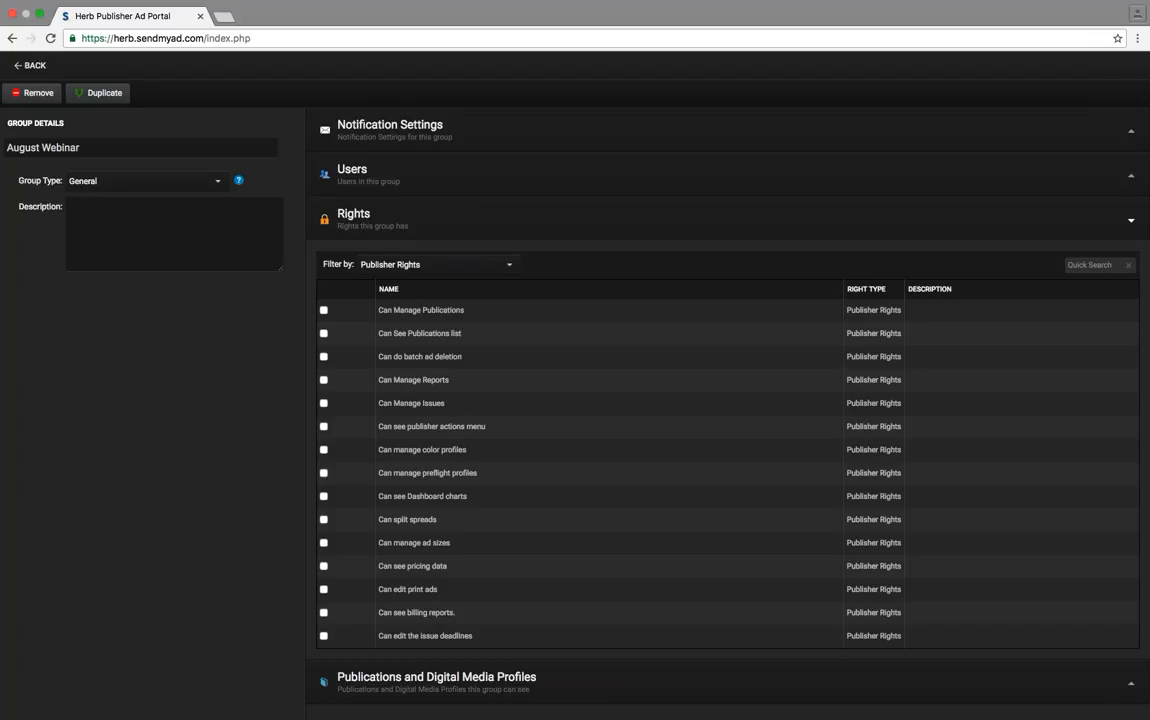
click(364, 219)
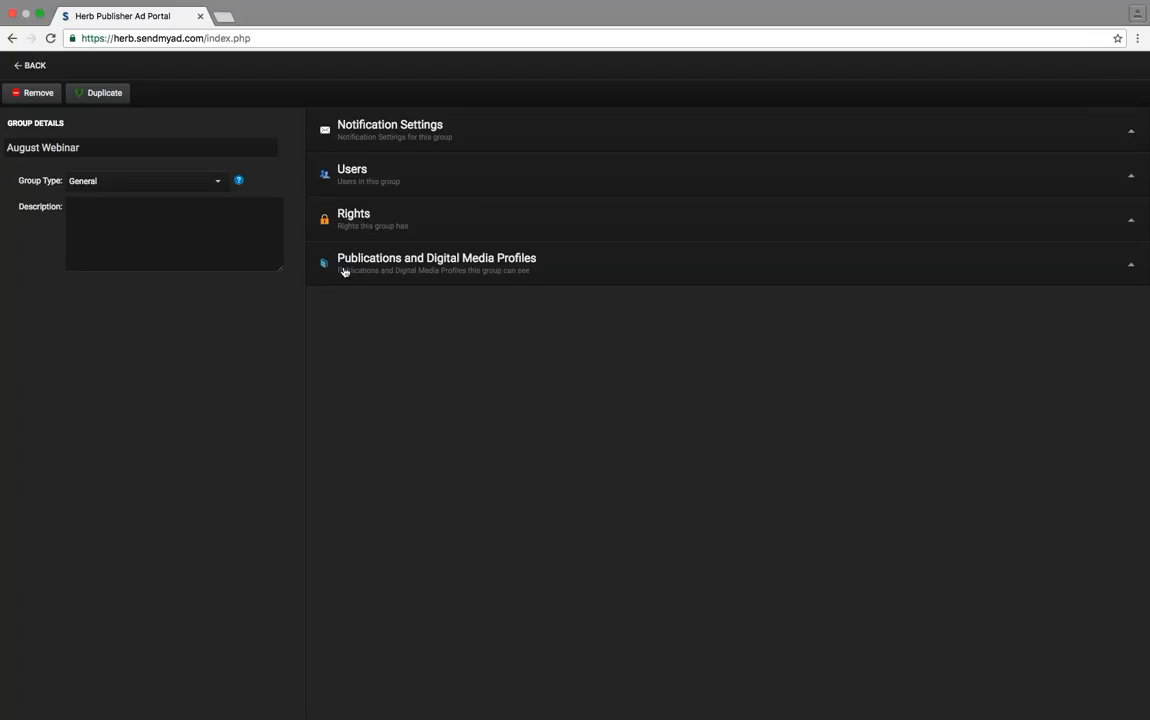
- Look at the group's publications and digital media profiles, and open the General Settings of the company profile
click(513, 263)
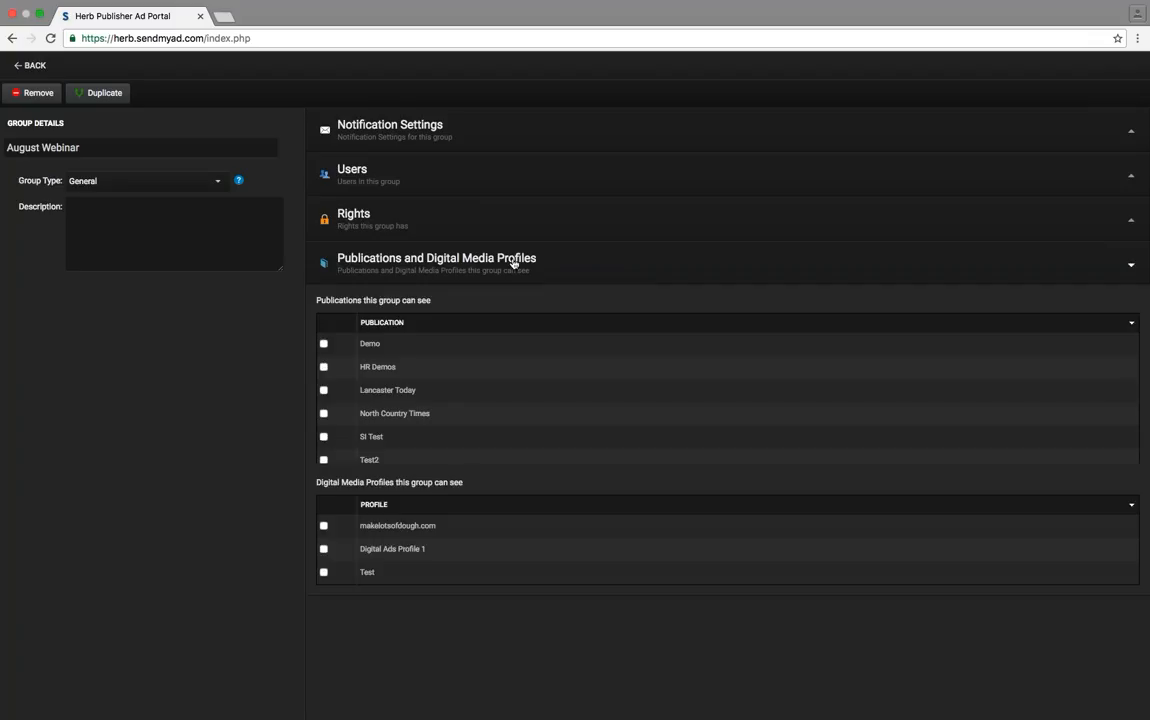
click(30, 66)
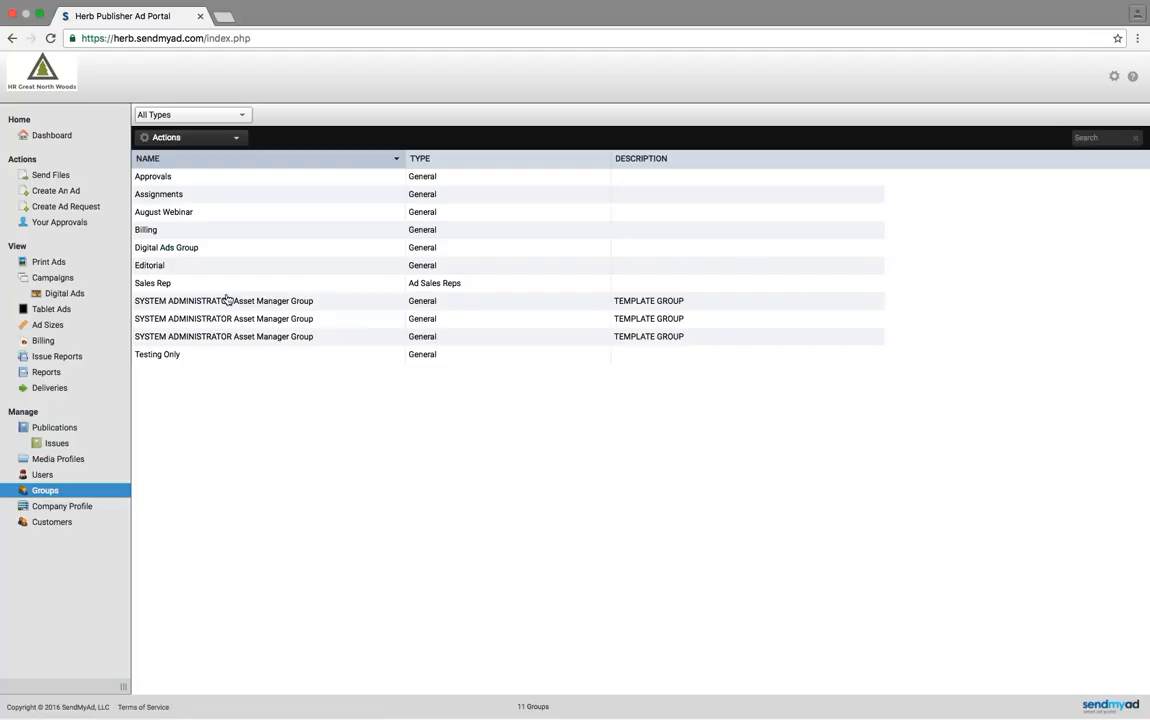
click(62, 506)
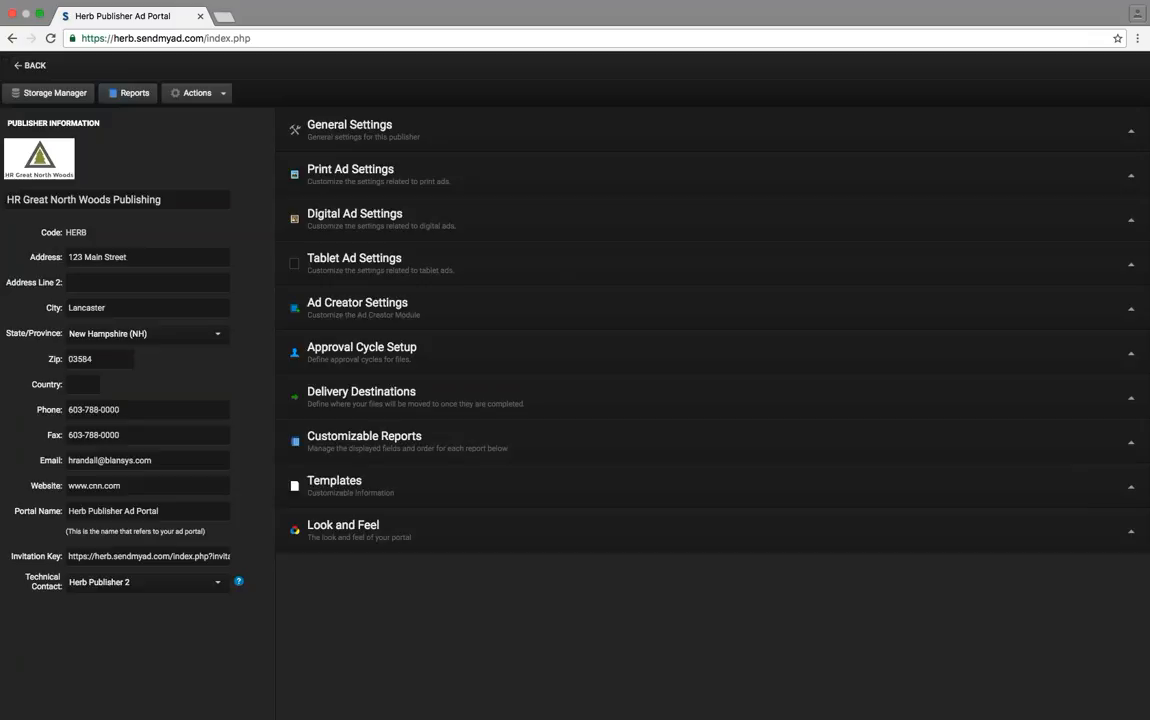
click(383, 136)
click(383, 136)
click(383, 136)
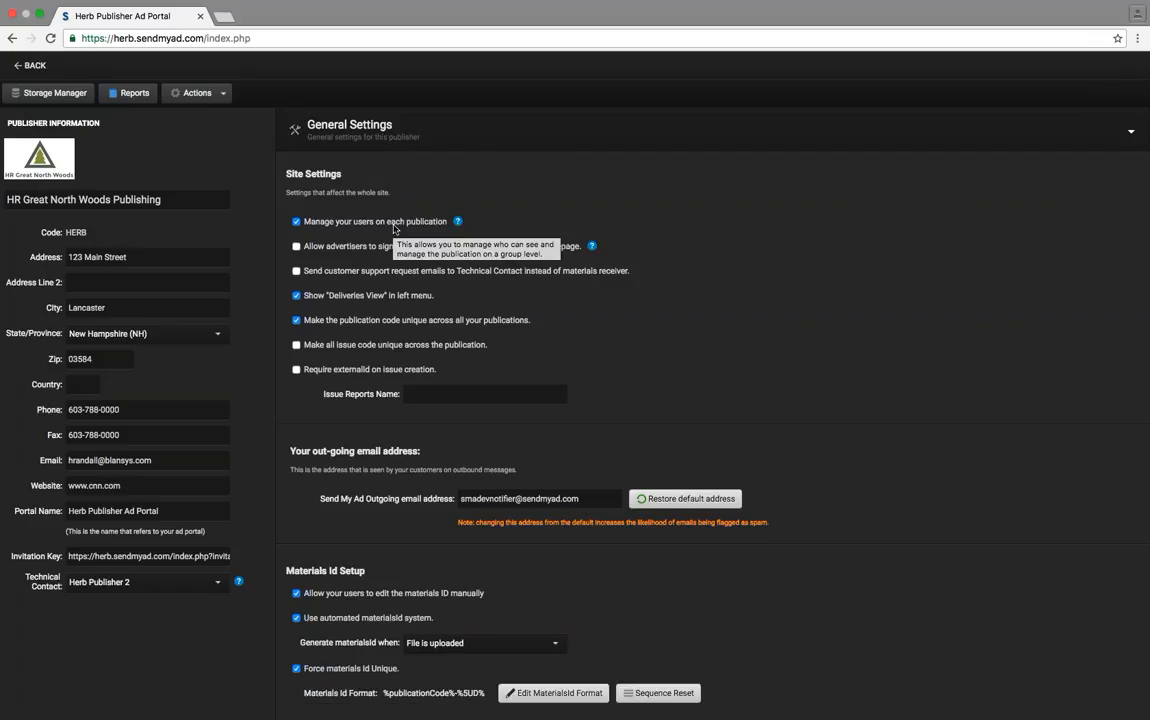
- Read the explanation of the "Manage your users on each publication" site setting, and turn the setting off and on again
click(458, 223)
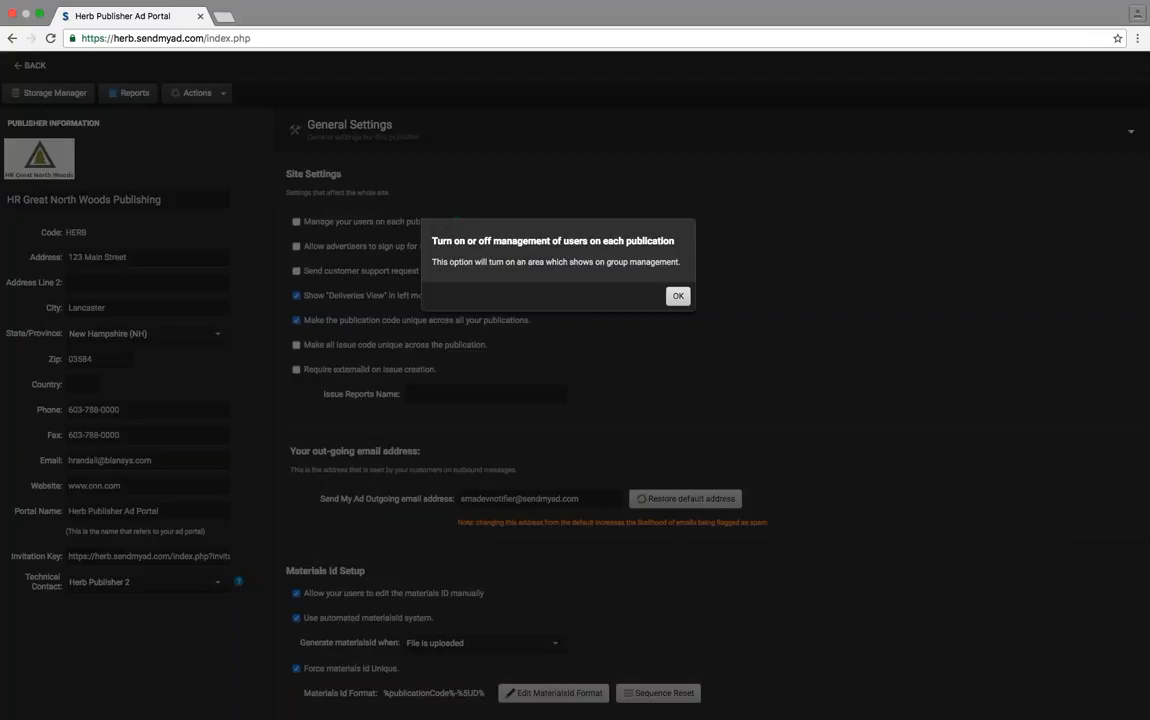
click(679, 297)
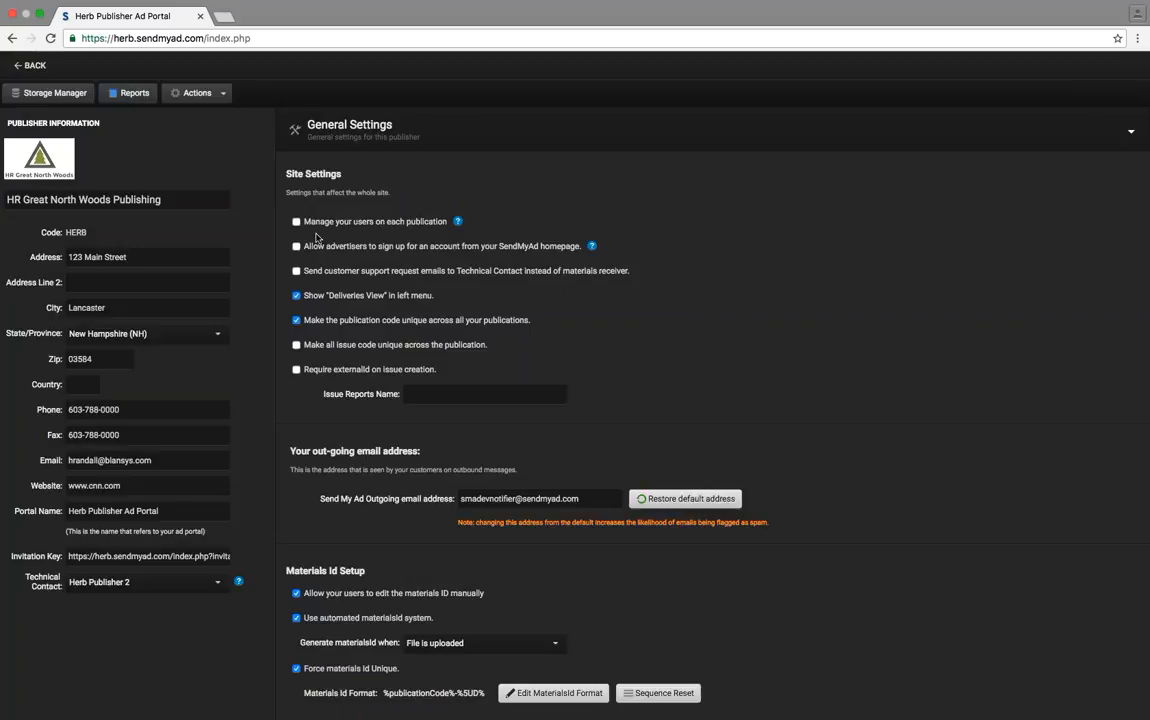
click(297, 222)
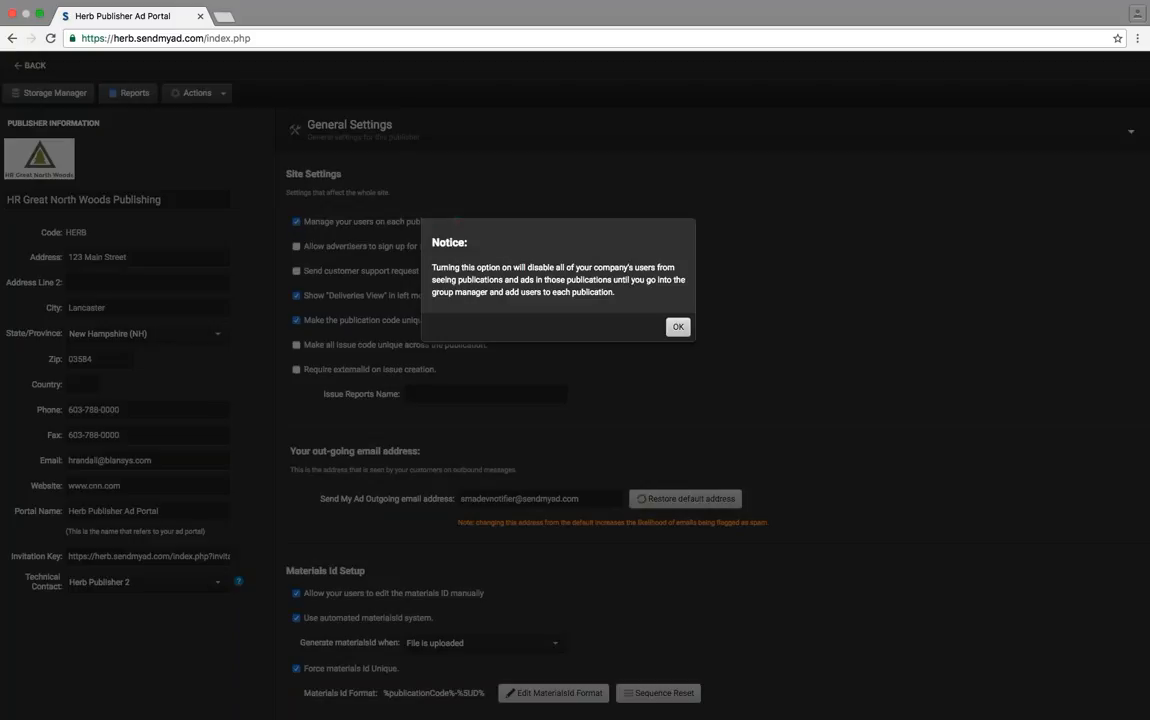
click(678, 327)
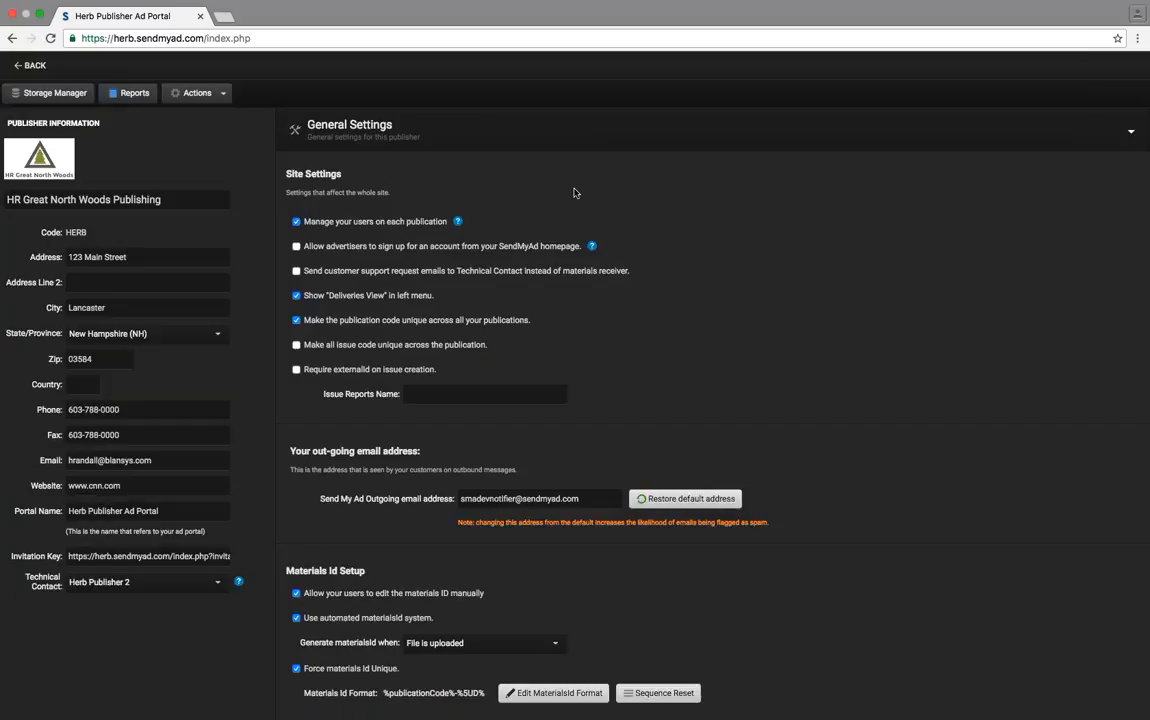
- Reopen the August Webinar group and let it see the HR Demos publication and the Digital Ads Profile 1 media profile
click(30, 65)
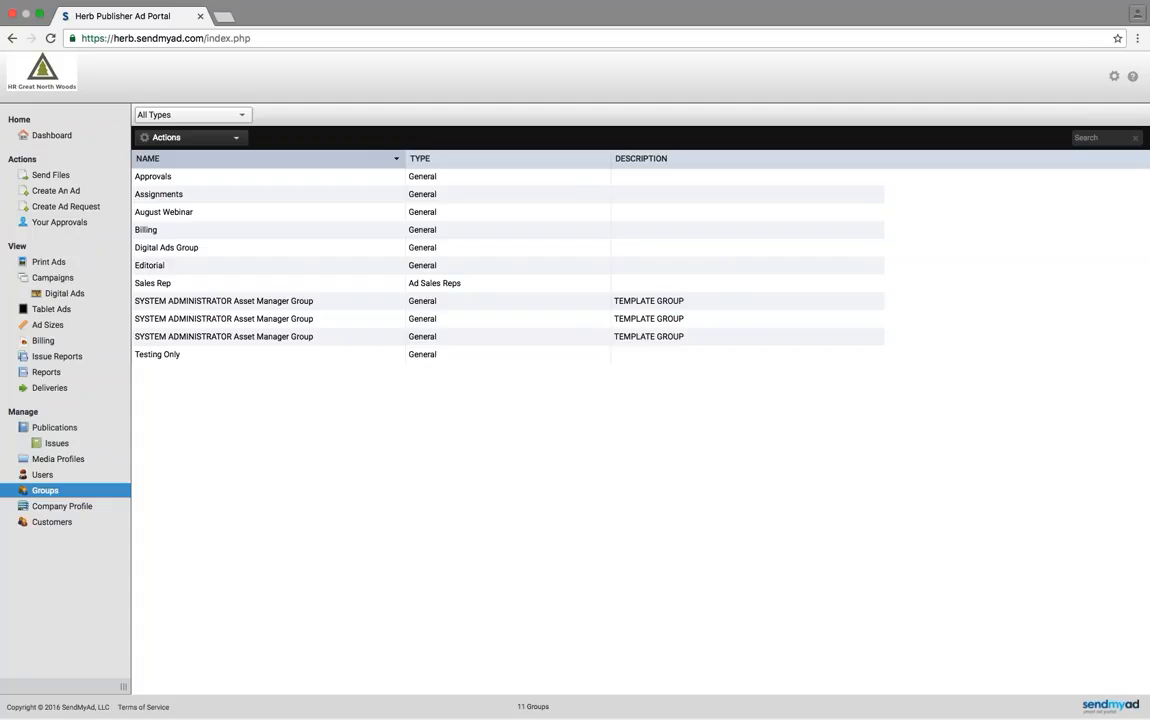
click(150, 212)
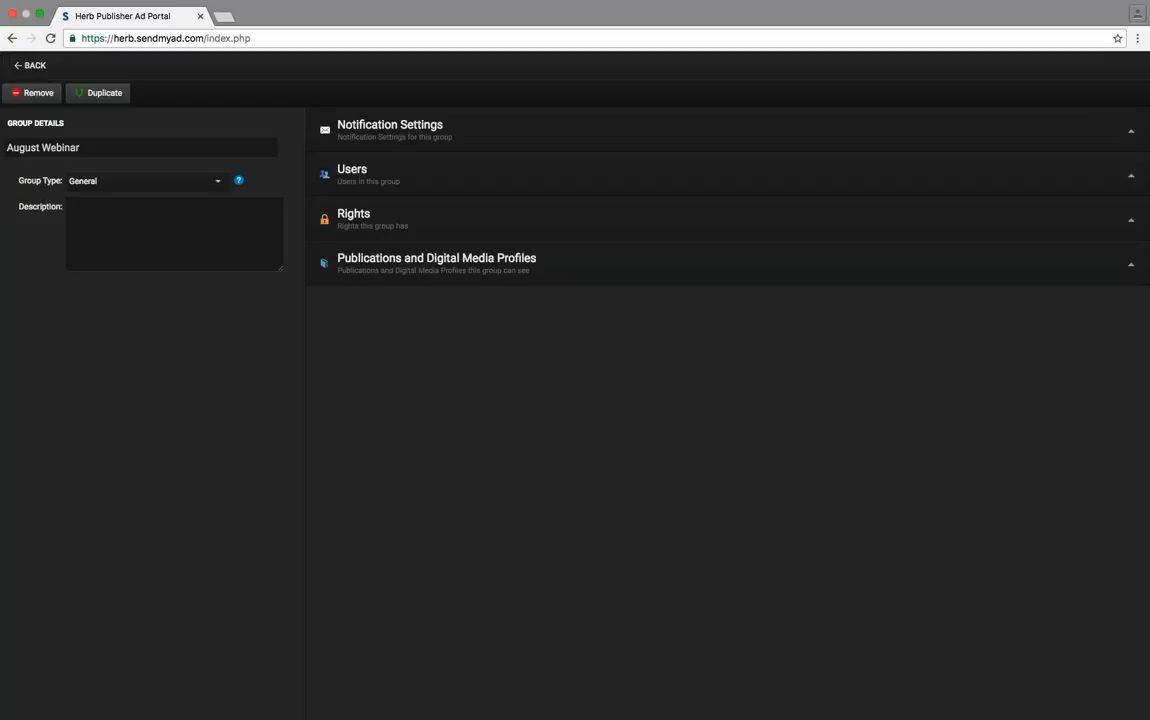
click(436, 262)
scroll(580, 368, down, 2)
scroll(580, 368, up, 2)
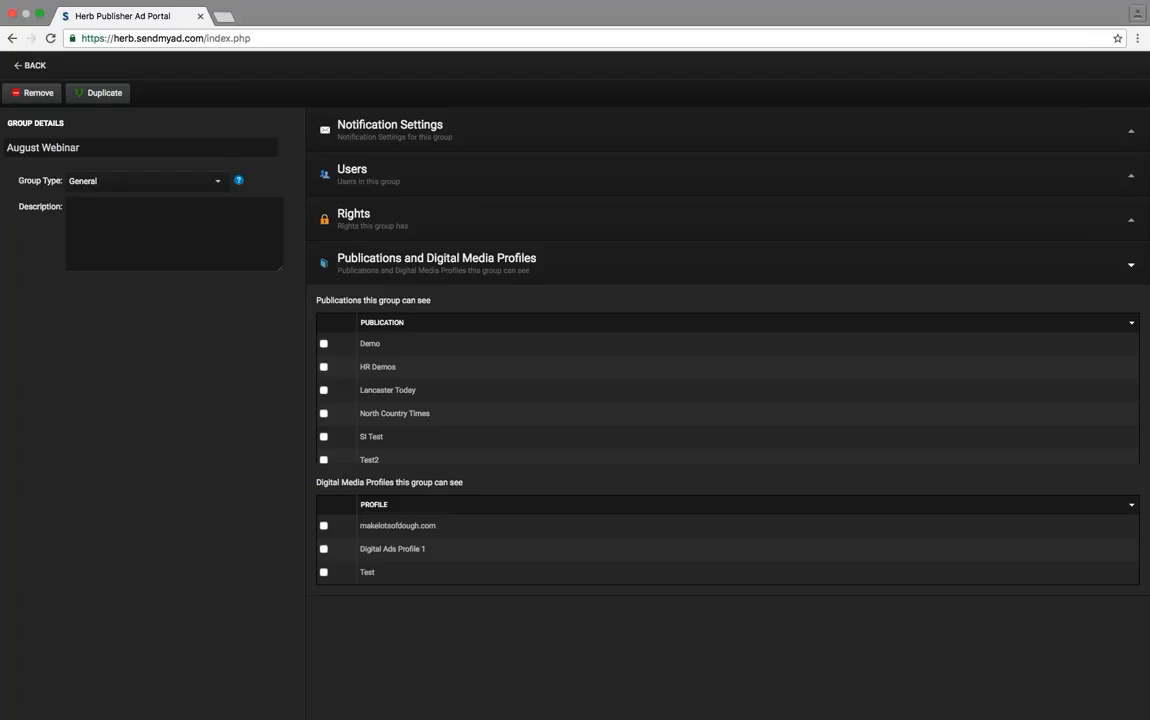
scroll(457, 395, down, 2)
scroll(457, 397, up, 2)
click(505, 367)
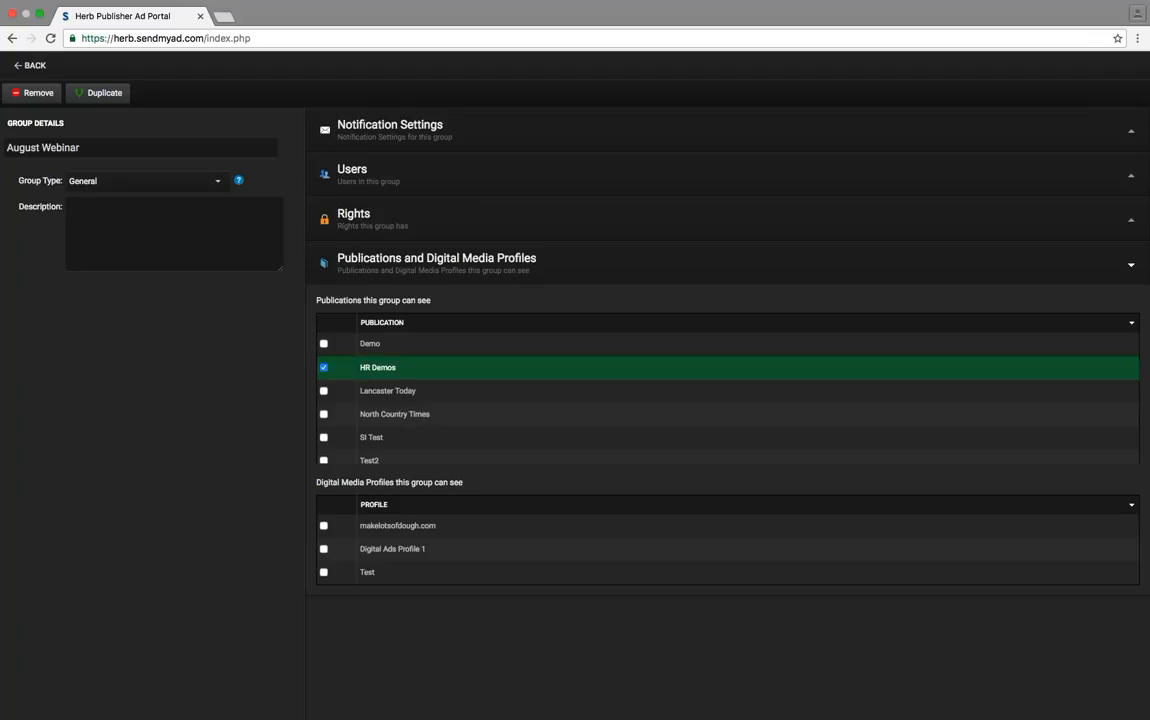
scroll(508, 415, down, 3)
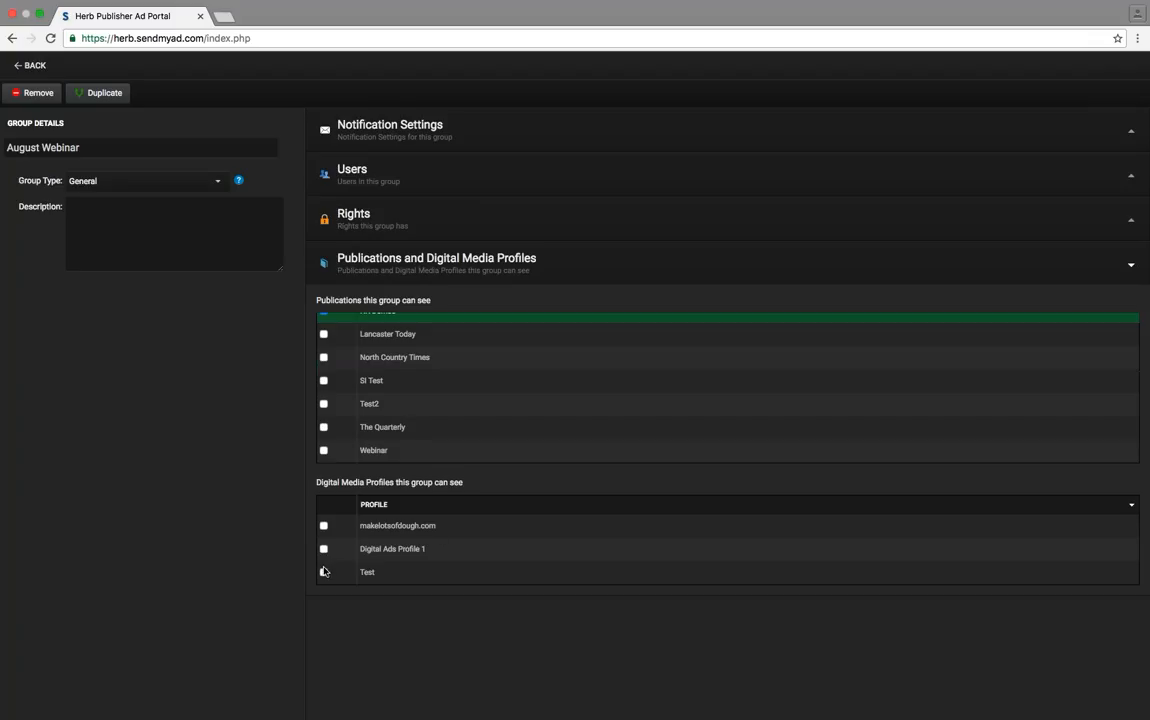
click(323, 549)
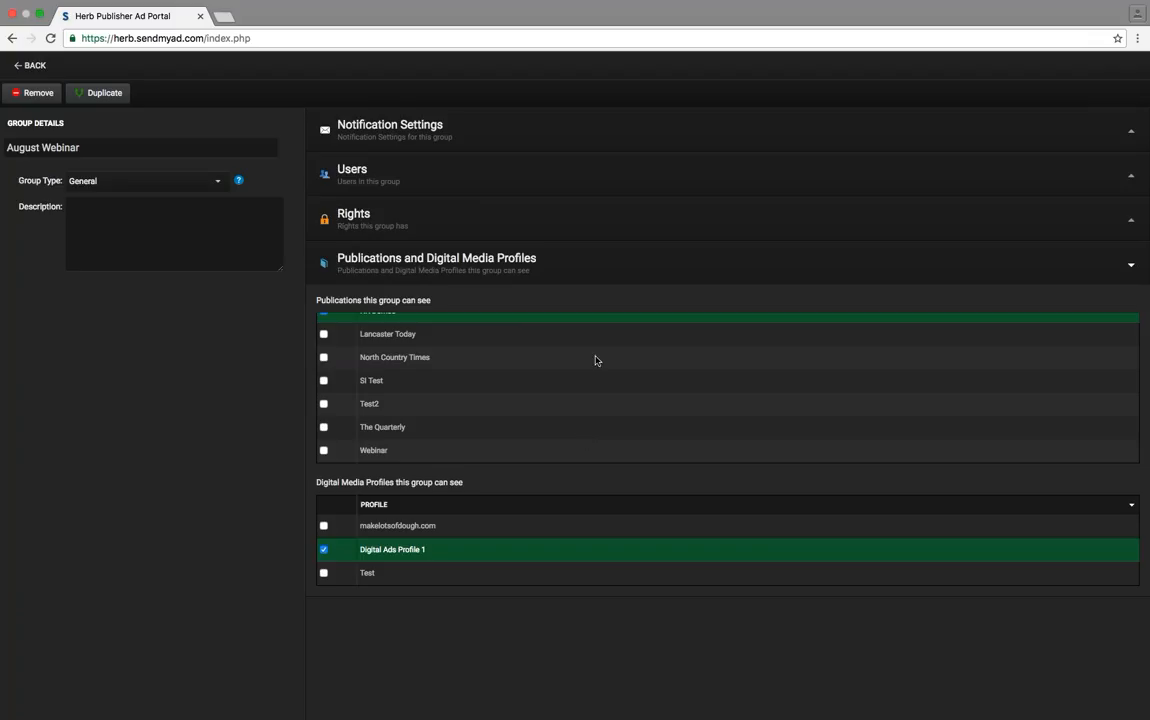
scroll(462, 390, up, 3)
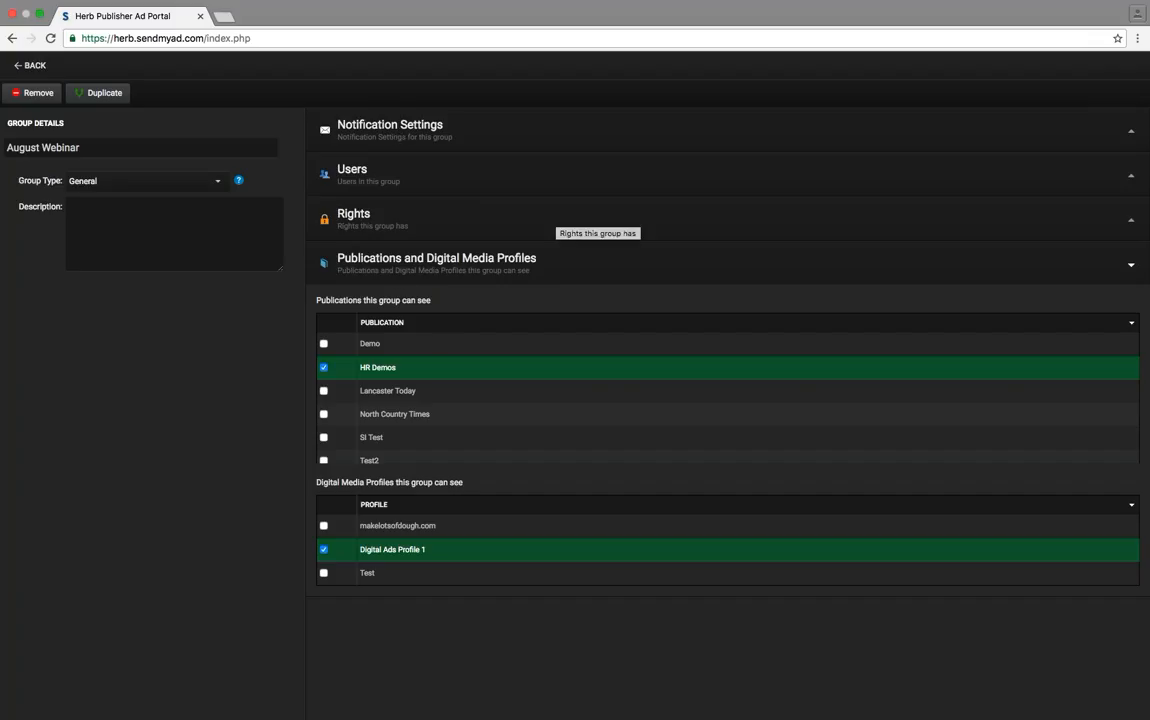
- Expand the group's notification settings, enable the notification for uploaded print ads, and review the remaining settings
click(369, 134)
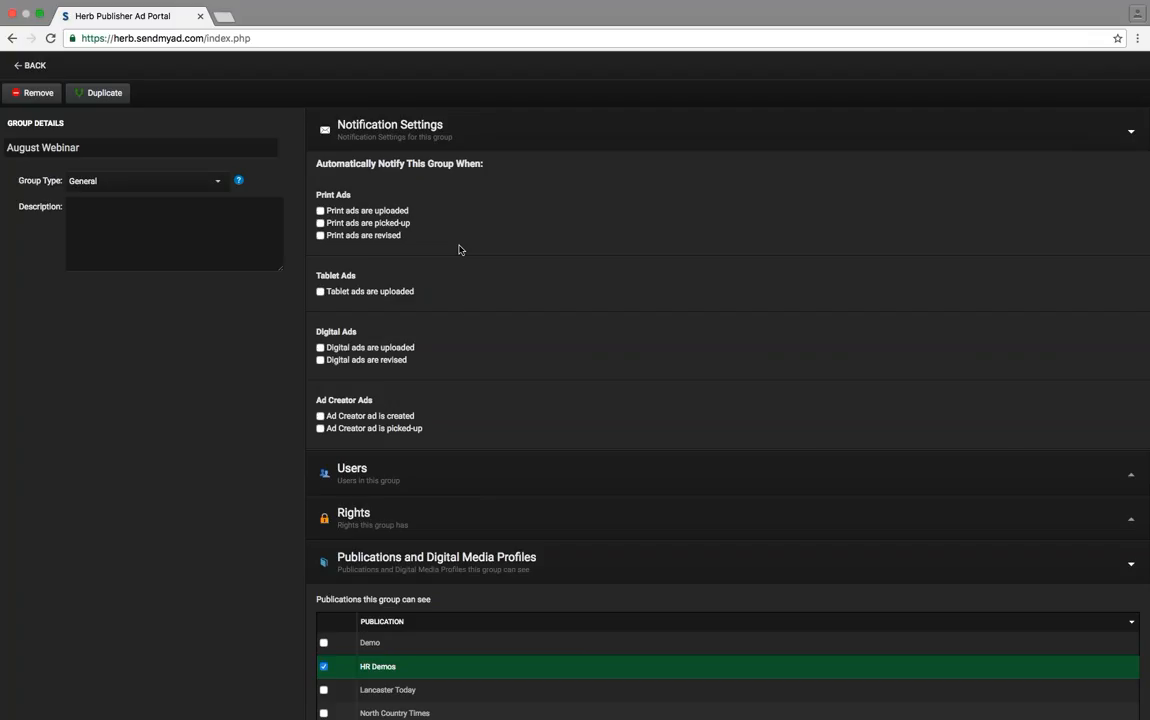
click(320, 211)
scroll(506, 326, down, 3)
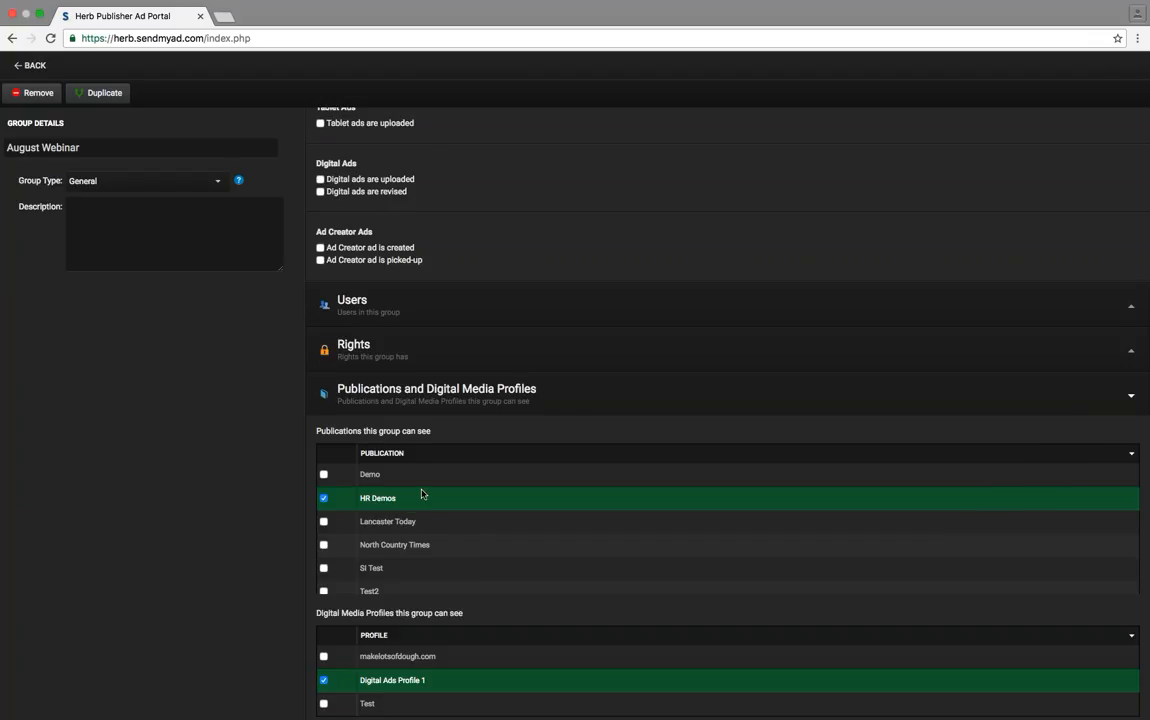
scroll(422, 493, up, 3)
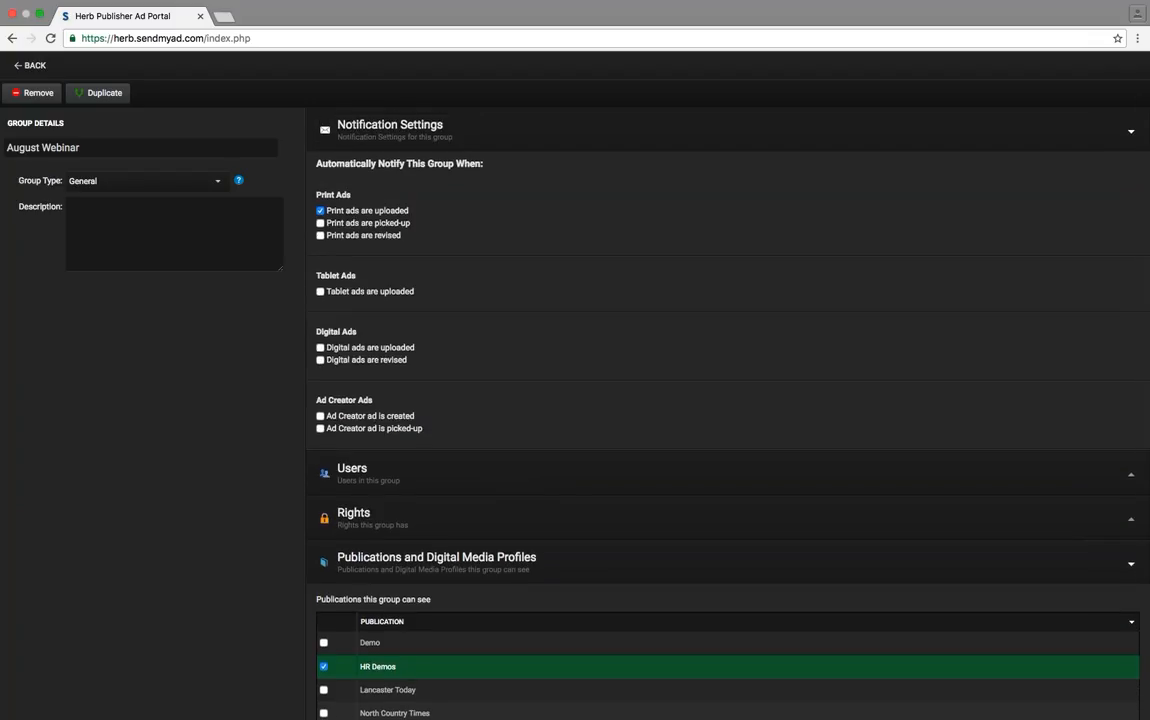
scroll(480, 350, down, 3)
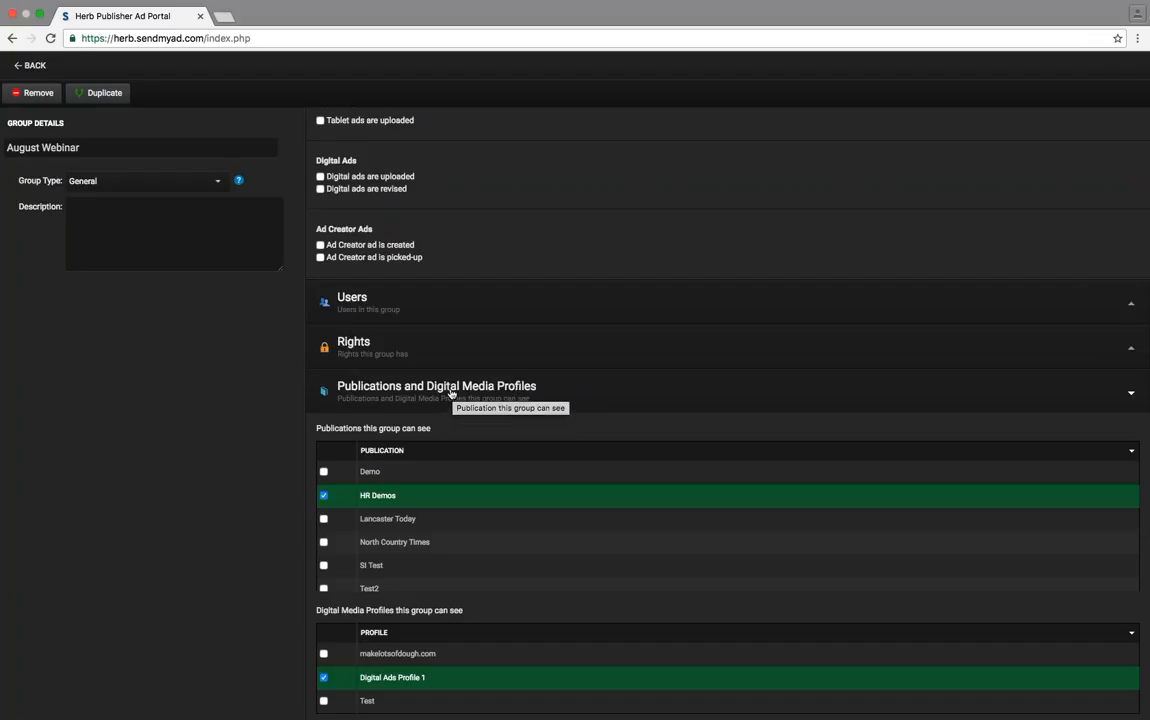
scroll(525, 395, up, 3)
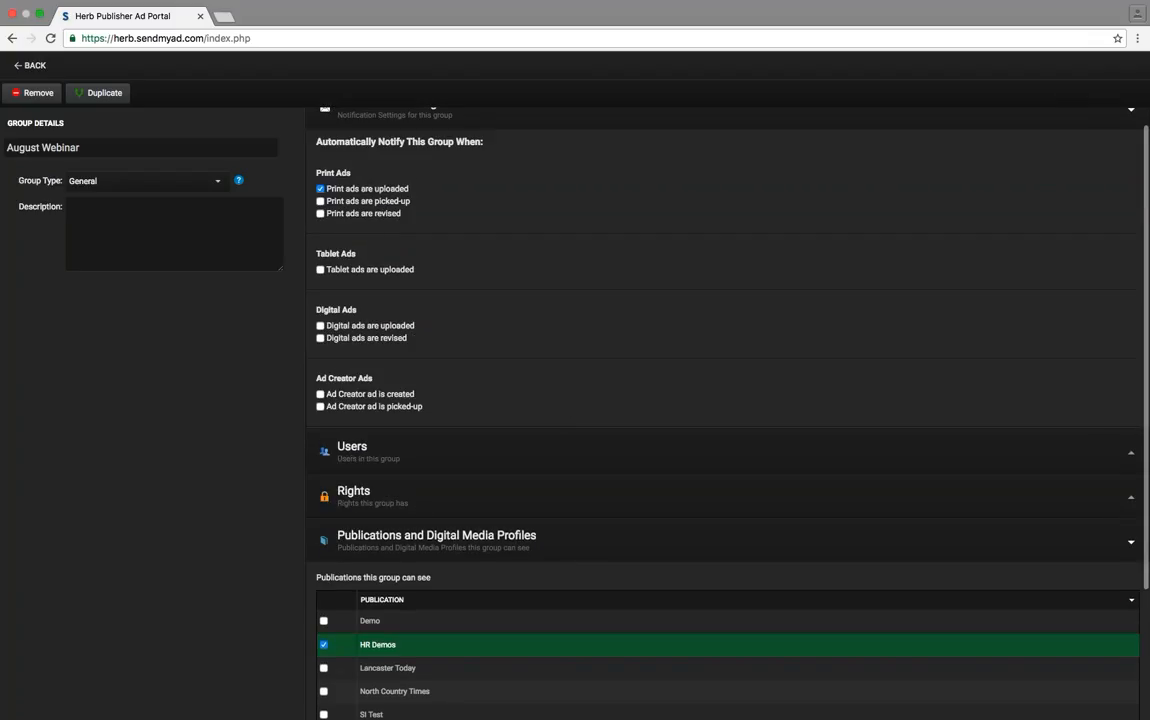
scroll(321, 200, up, 1)
- Toggle the uploaded print ads notification off and on, and enable the notifications for picked-up and revised print ads
click(320, 211)
click(320, 211)
click(320, 223)
click(320, 235)
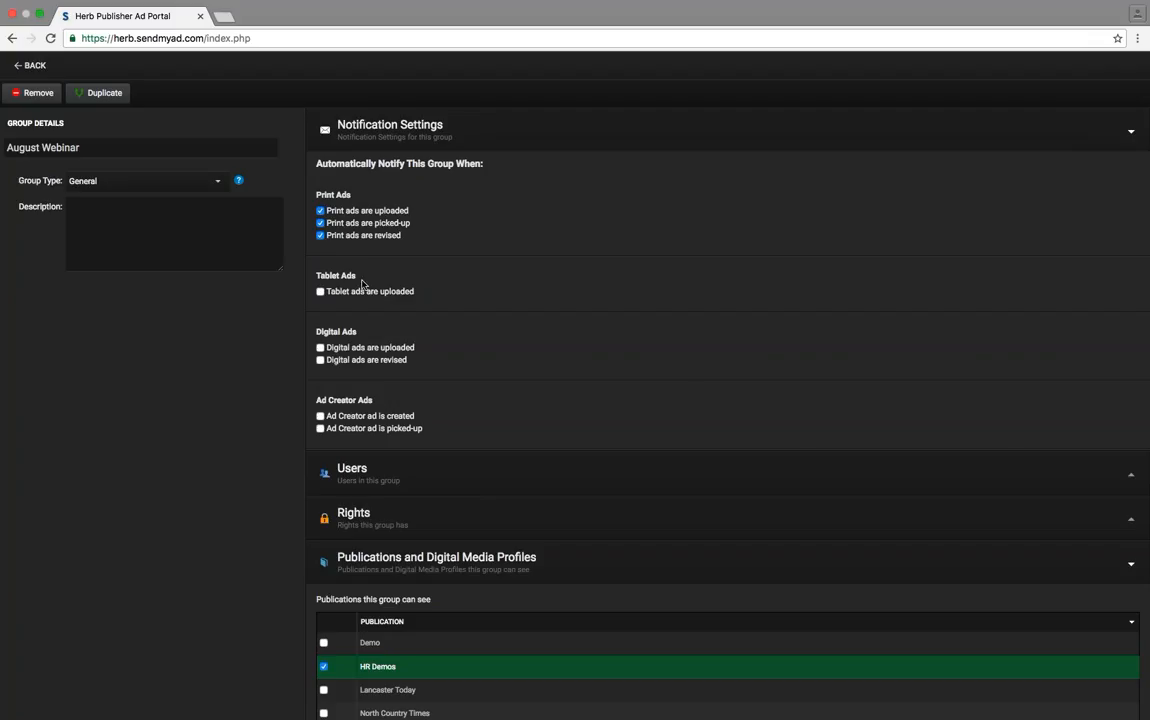
- Turn off all three print ad notifications, and collapse the group's notification settings and its publications and media profiles
click(320, 211)
click(320, 222)
click(320, 236)
click(460, 132)
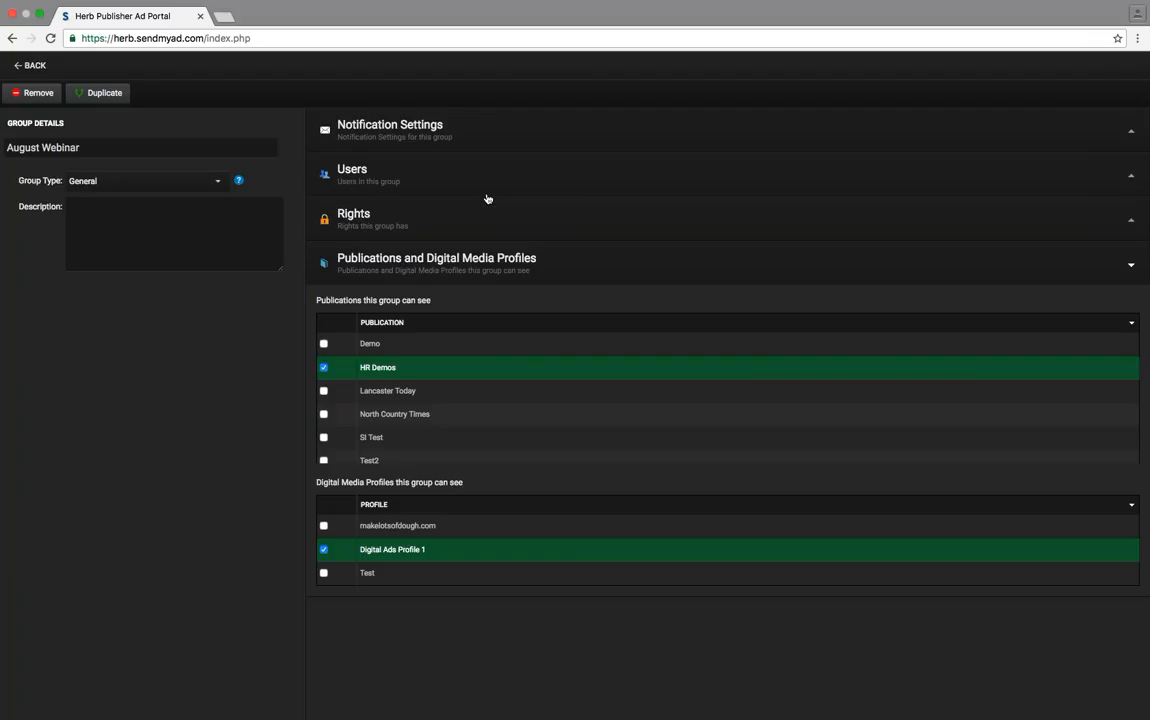
click(397, 263)
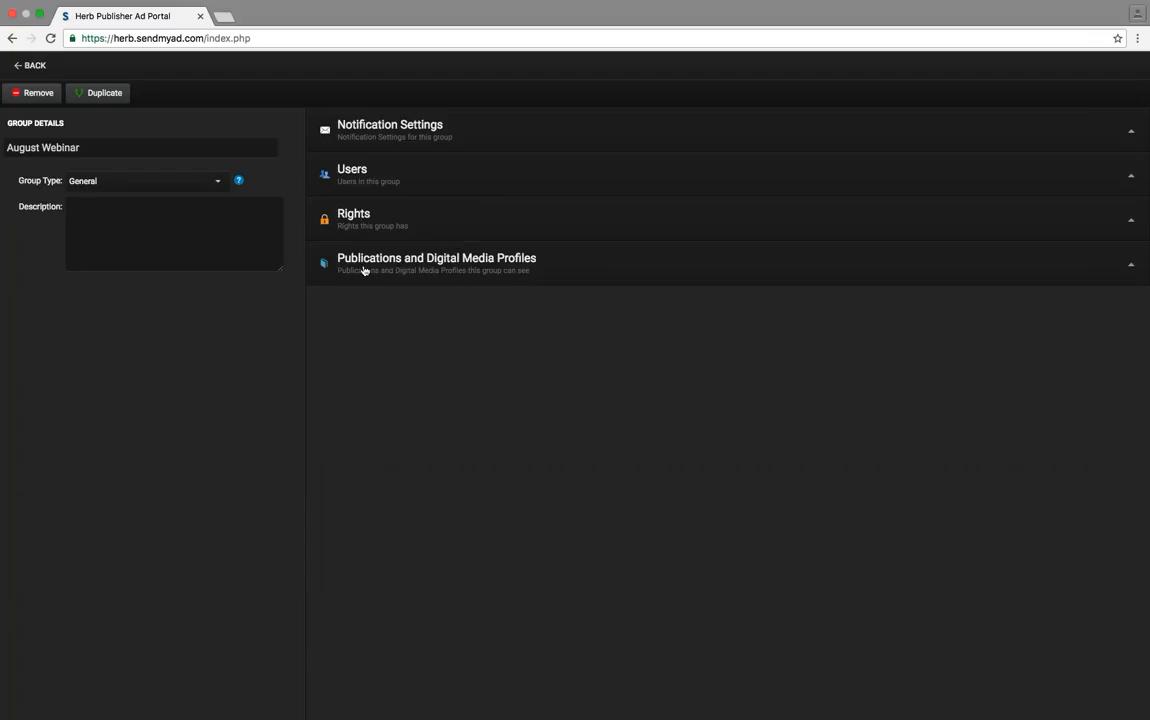
click(363, 268)
click(457, 267)
- Set the group to be notified automatically when print ads are uploaded, picked up and revised
click(363, 124)
click(320, 210)
click(320, 223)
click(320, 235)
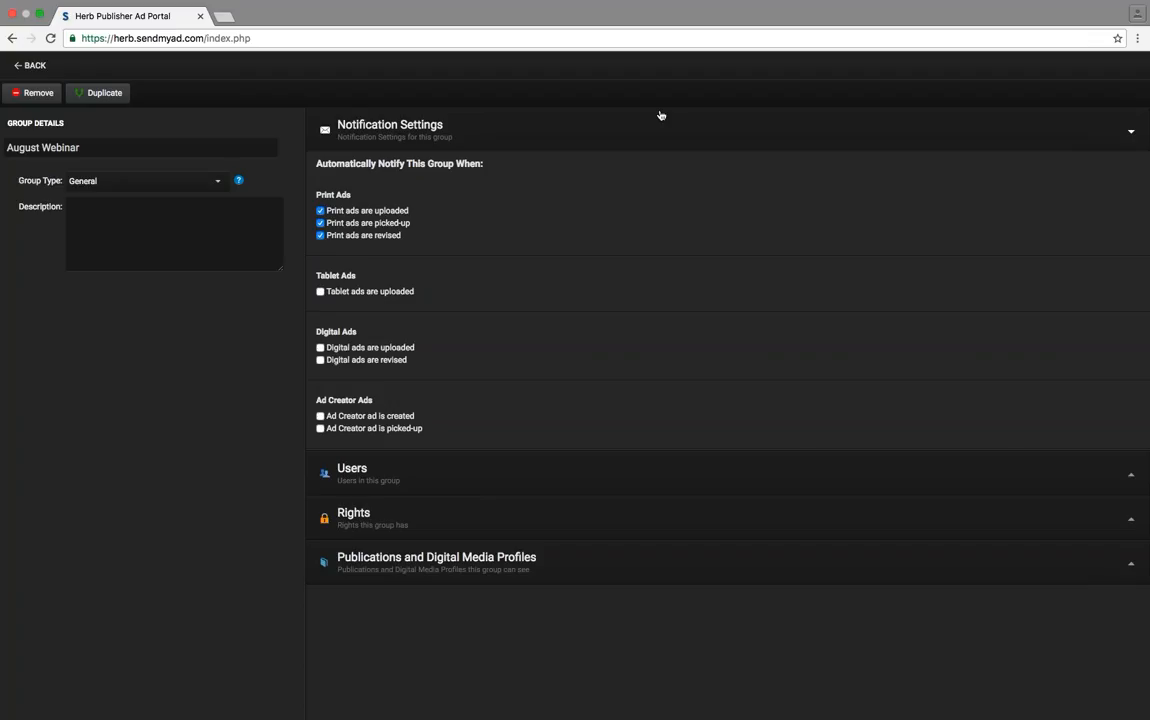
- Leave the August Webinar group and open the list of publications
click(36, 66)
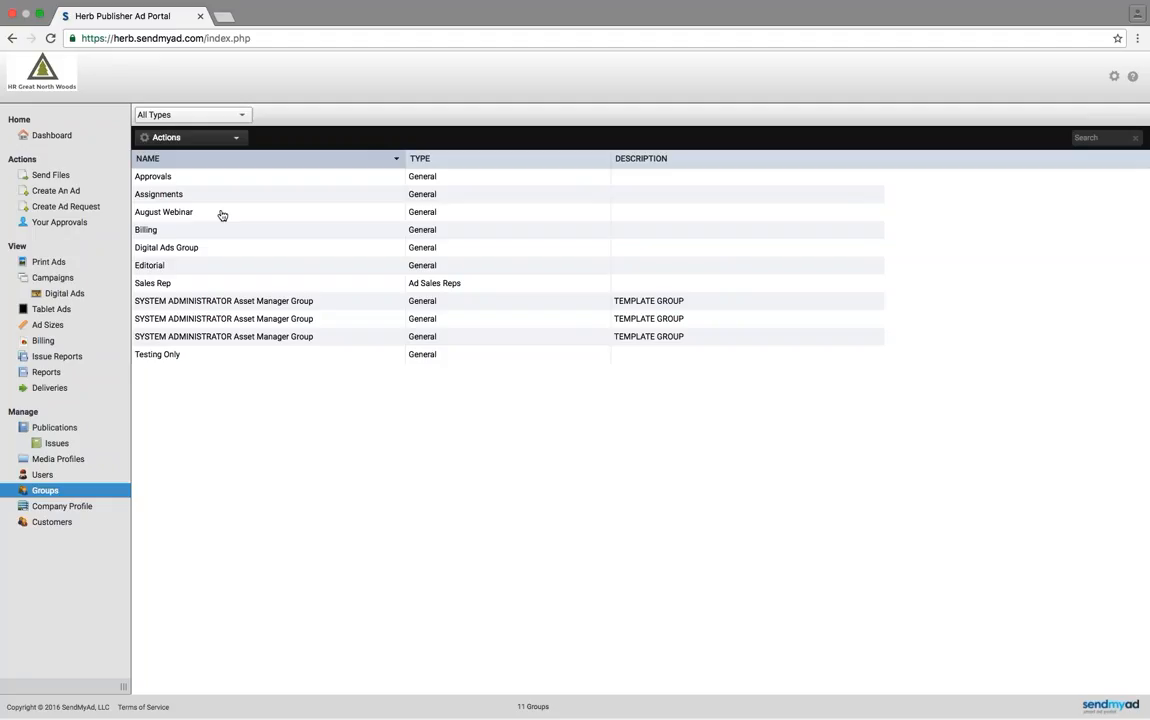
click(56, 428)
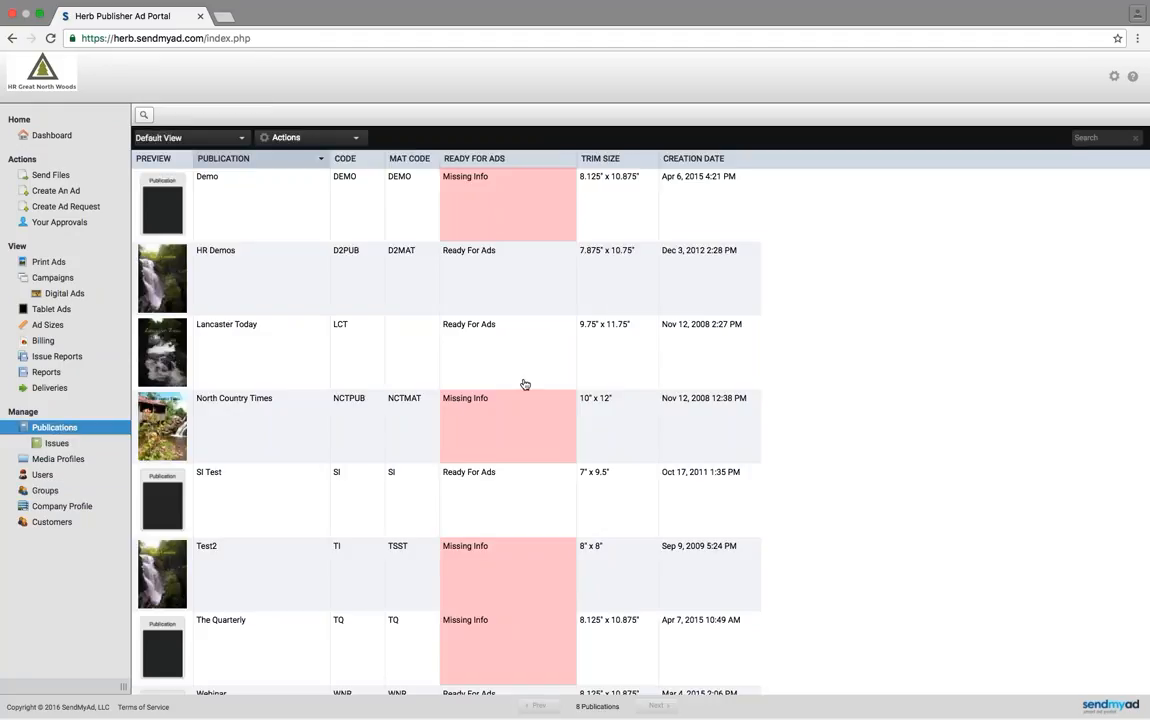
- Open the HR Demos publication and look through the displayed materials contact choices in its print ad settings
click(200, 251)
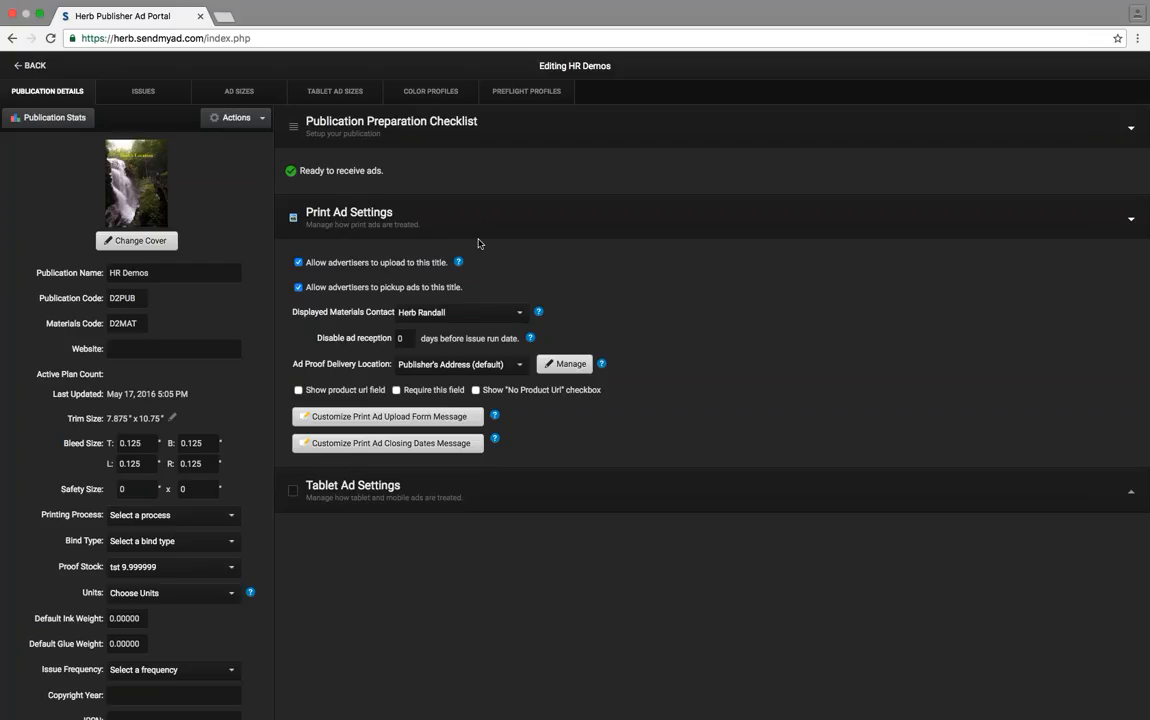
click(470, 312)
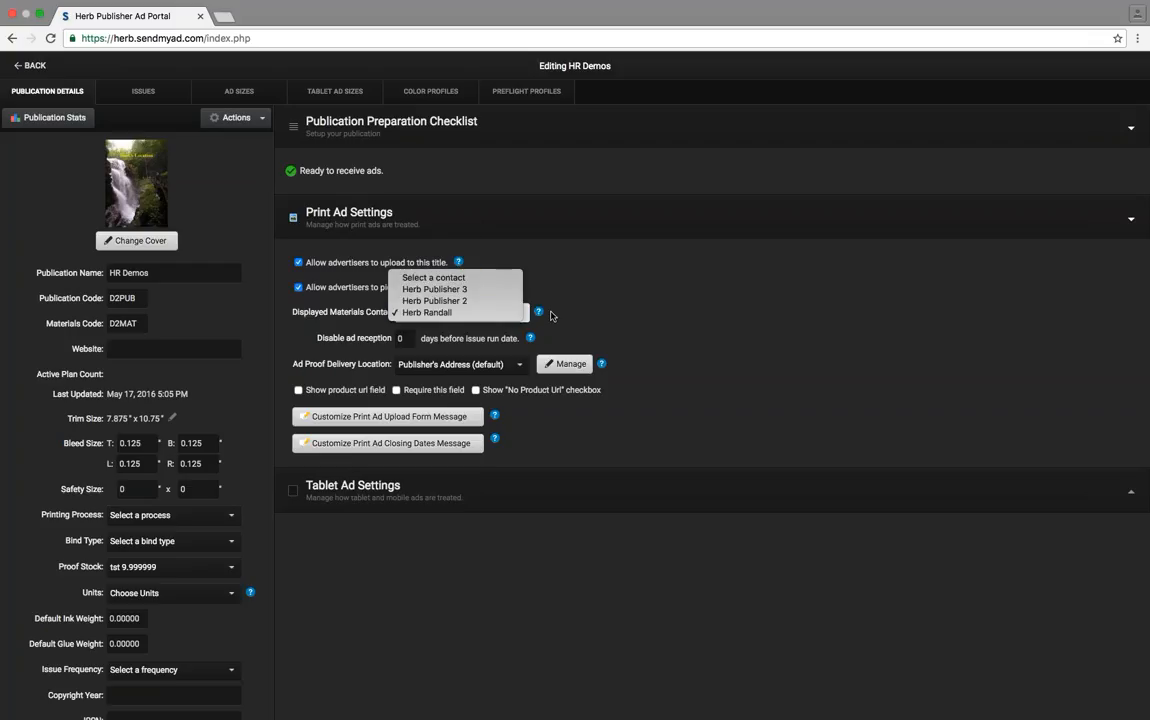
click(588, 317)
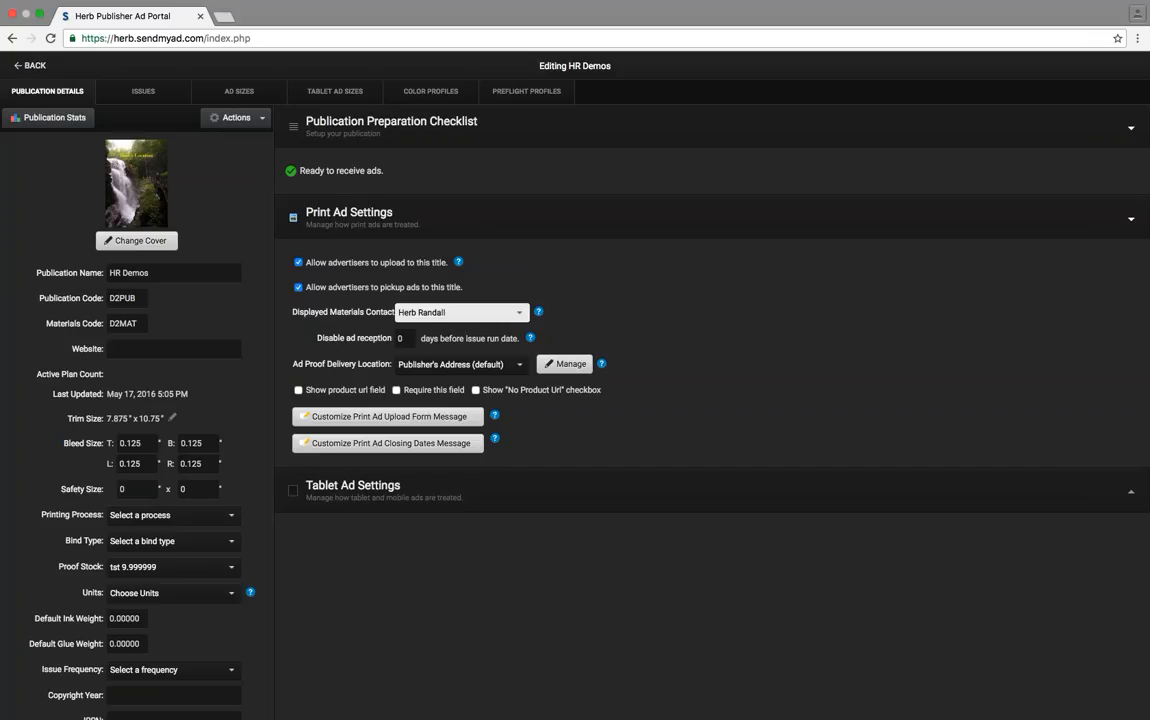
click(470, 317)
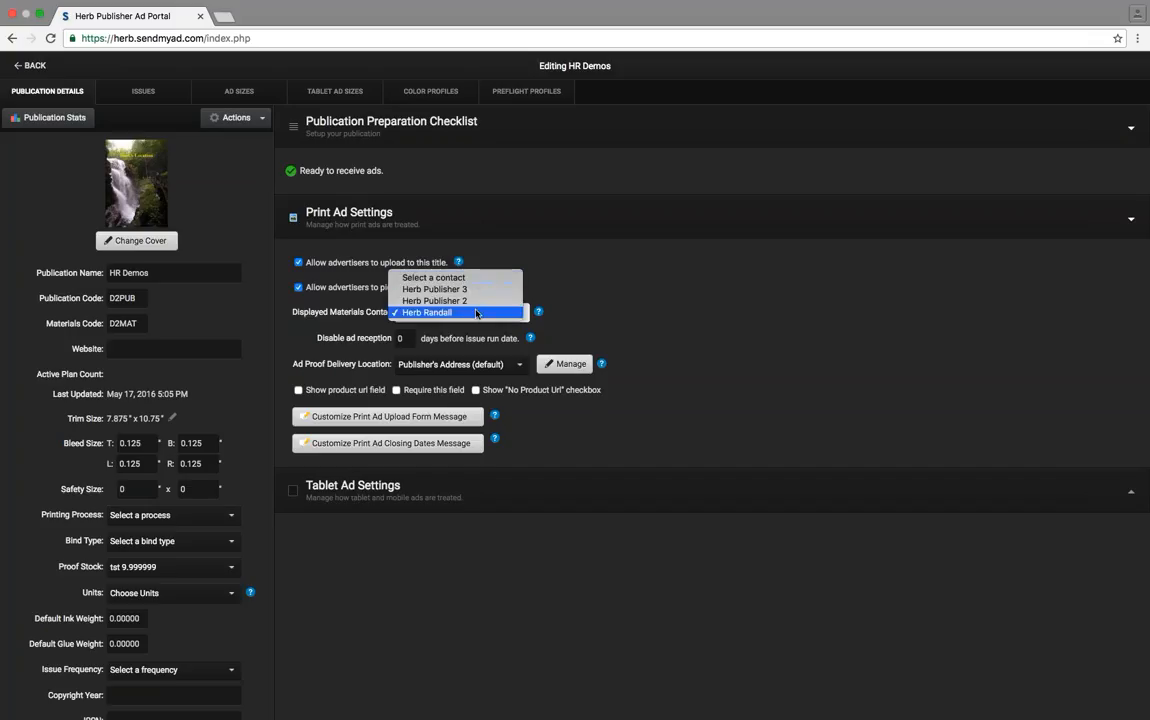
click(476, 313)
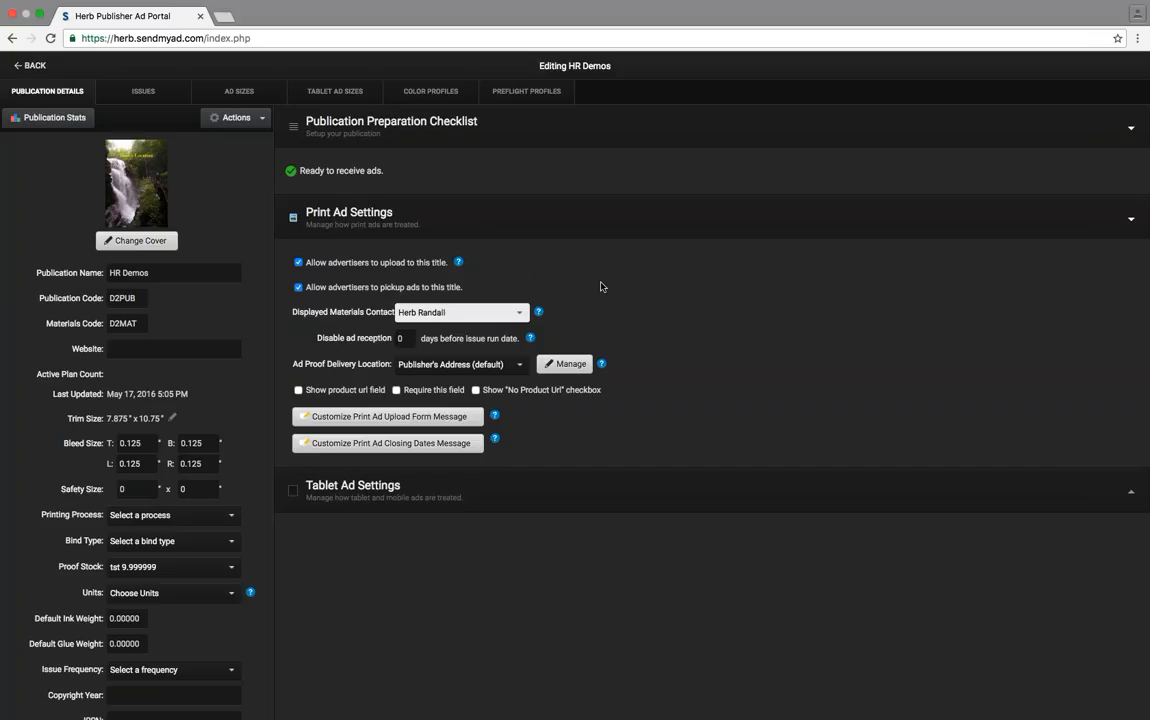
click(513, 313)
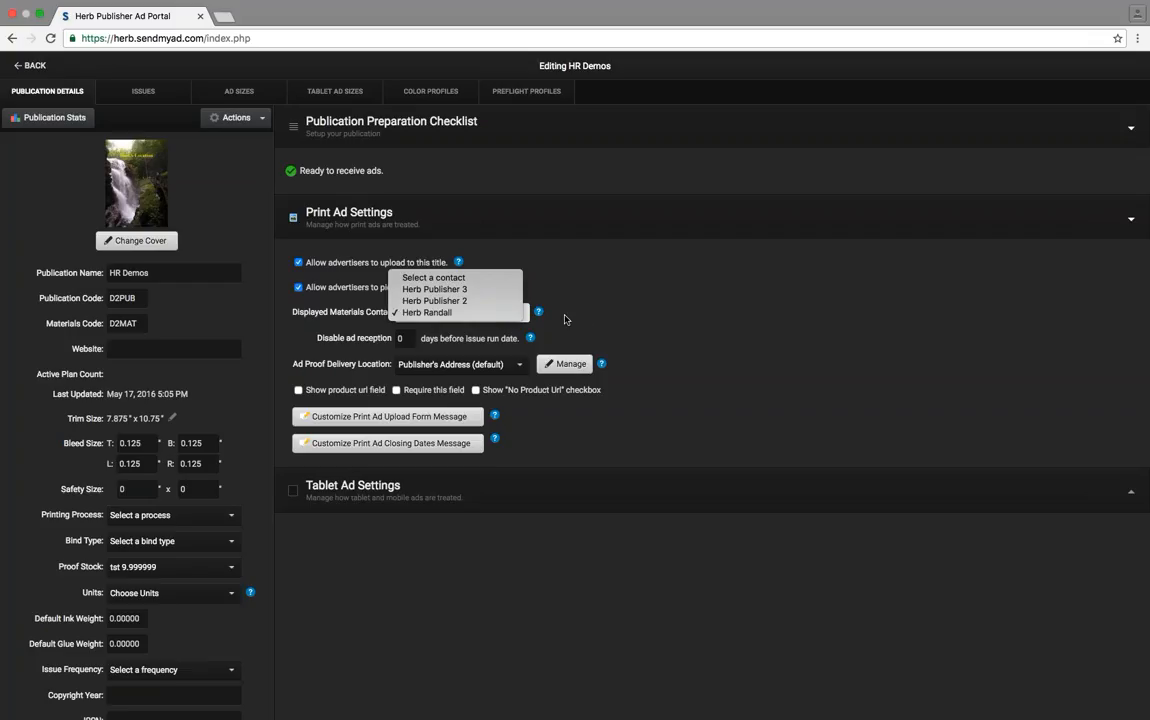
click(514, 314)
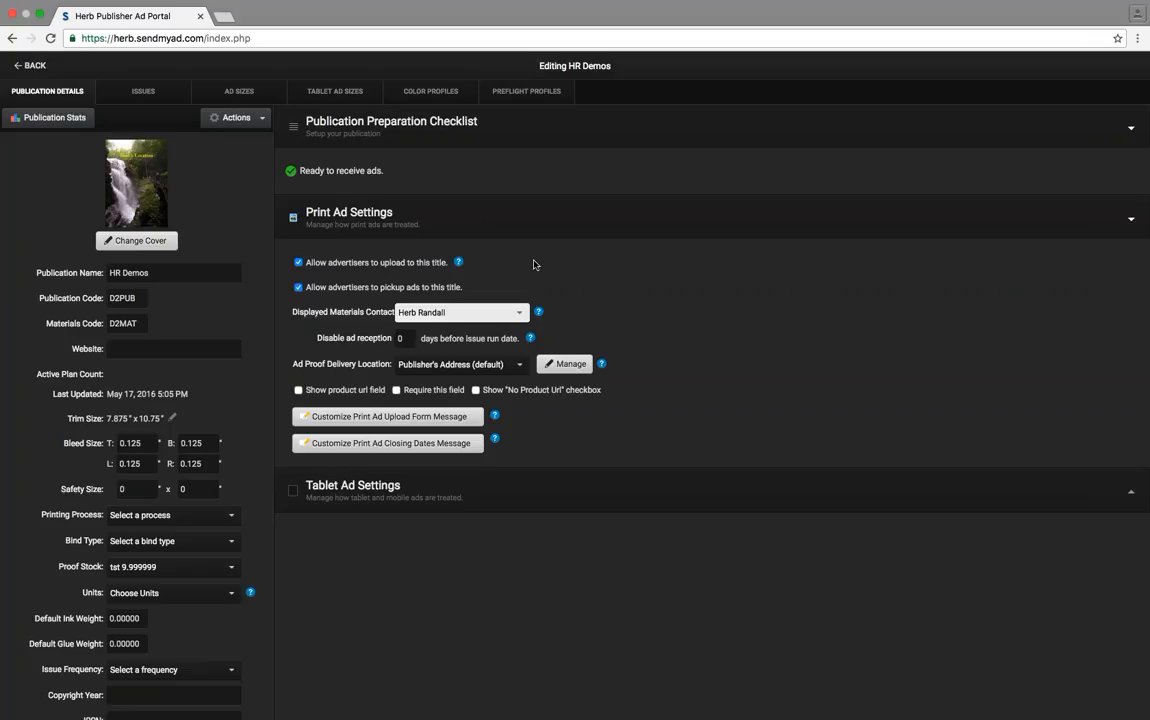
- In the HR Demos notification settings for print ads, set August Webinar as the recipient when files are uploaded
click(250, 121)
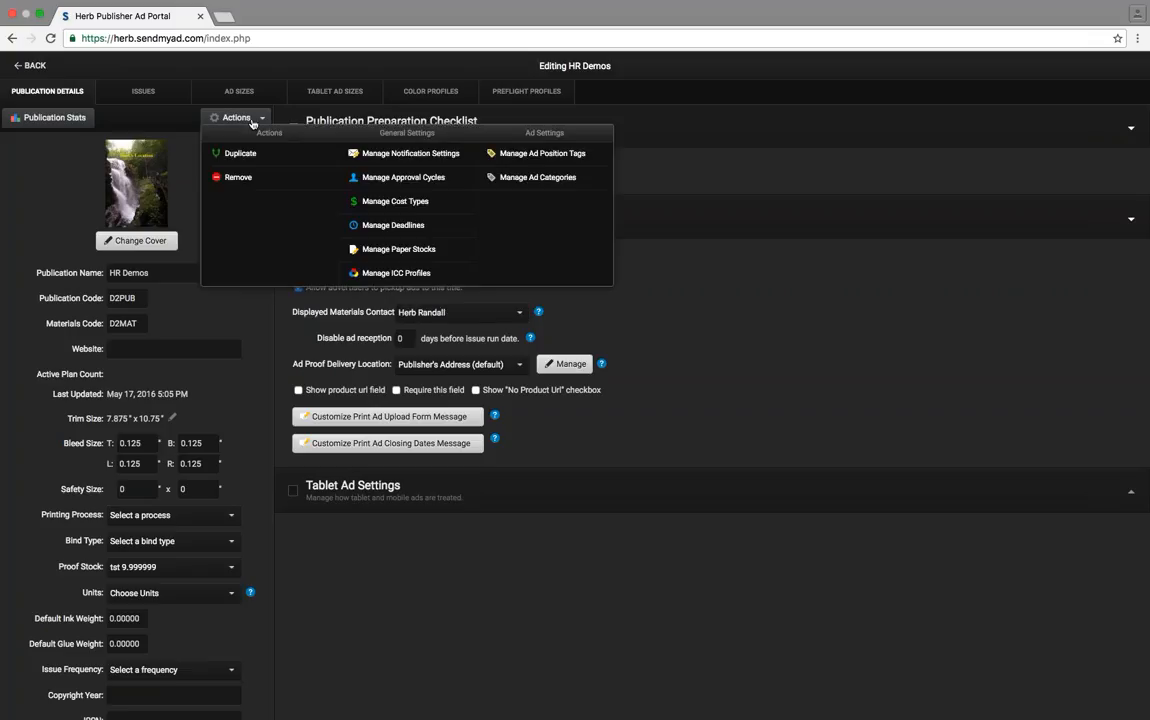
click(406, 158)
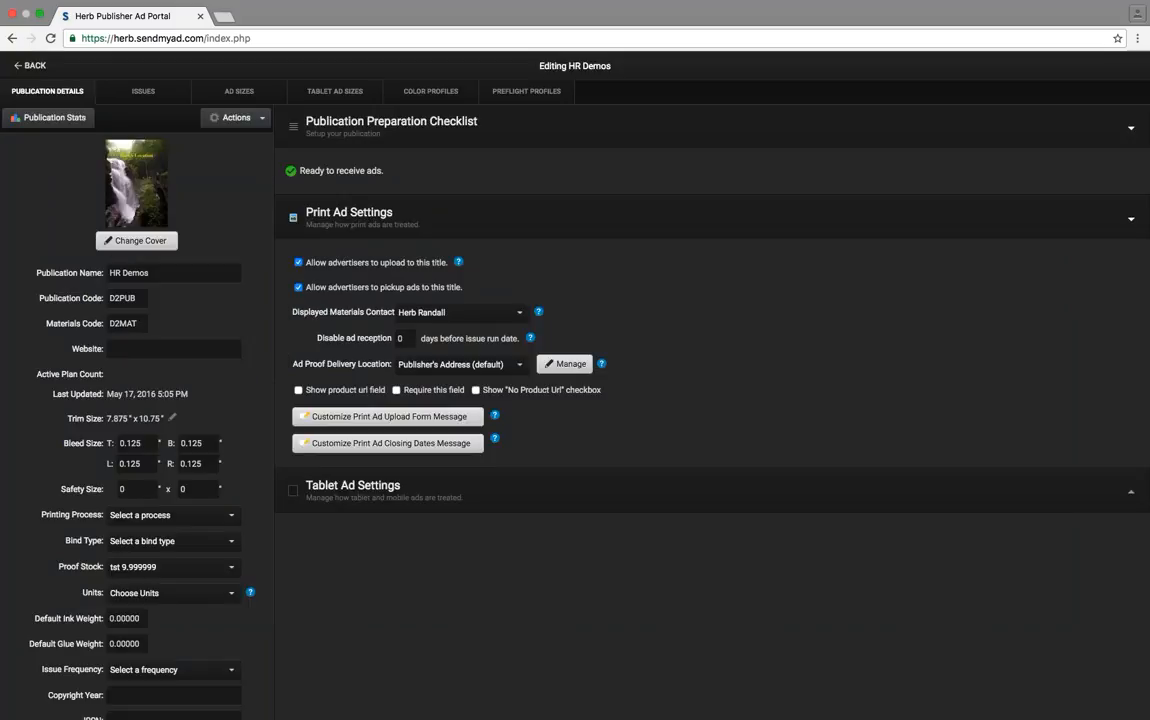
click(215, 113)
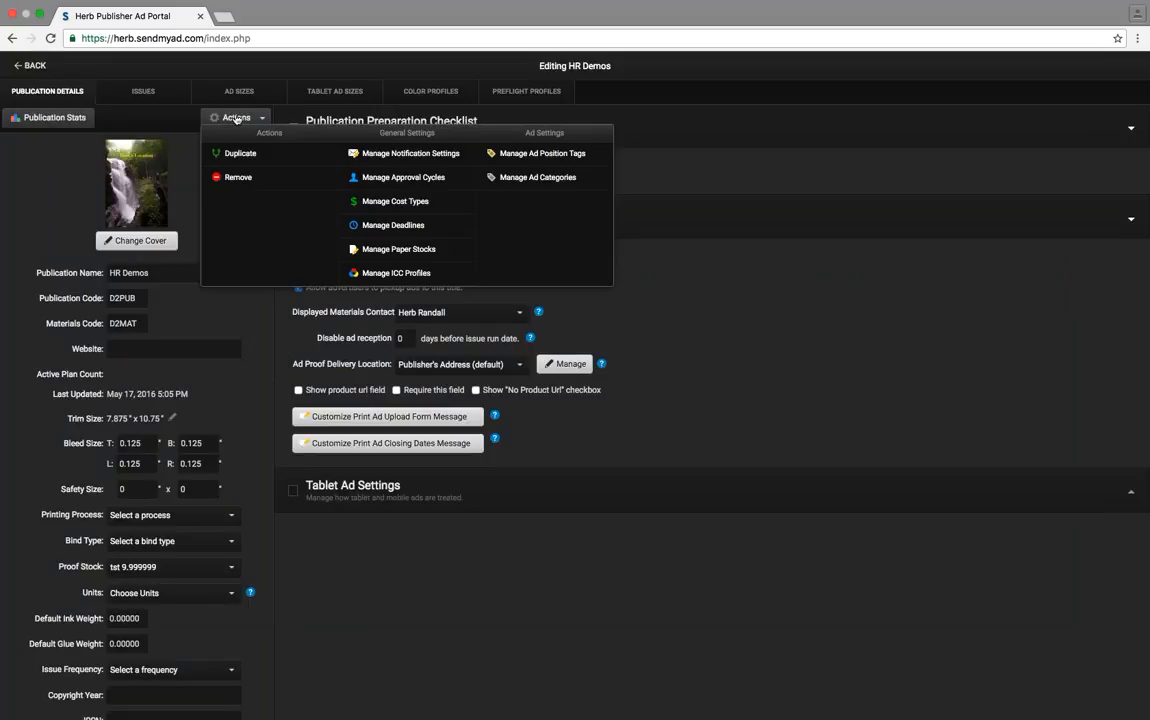
click(385, 140)
click(215, 181)
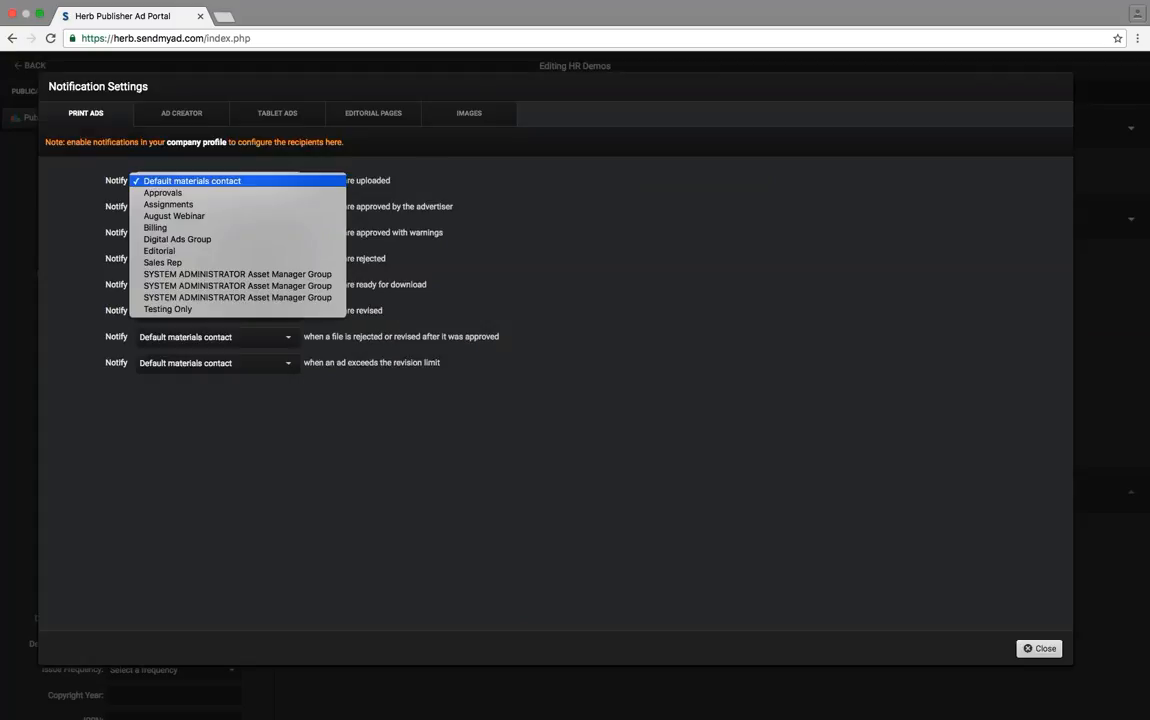
click(230, 217)
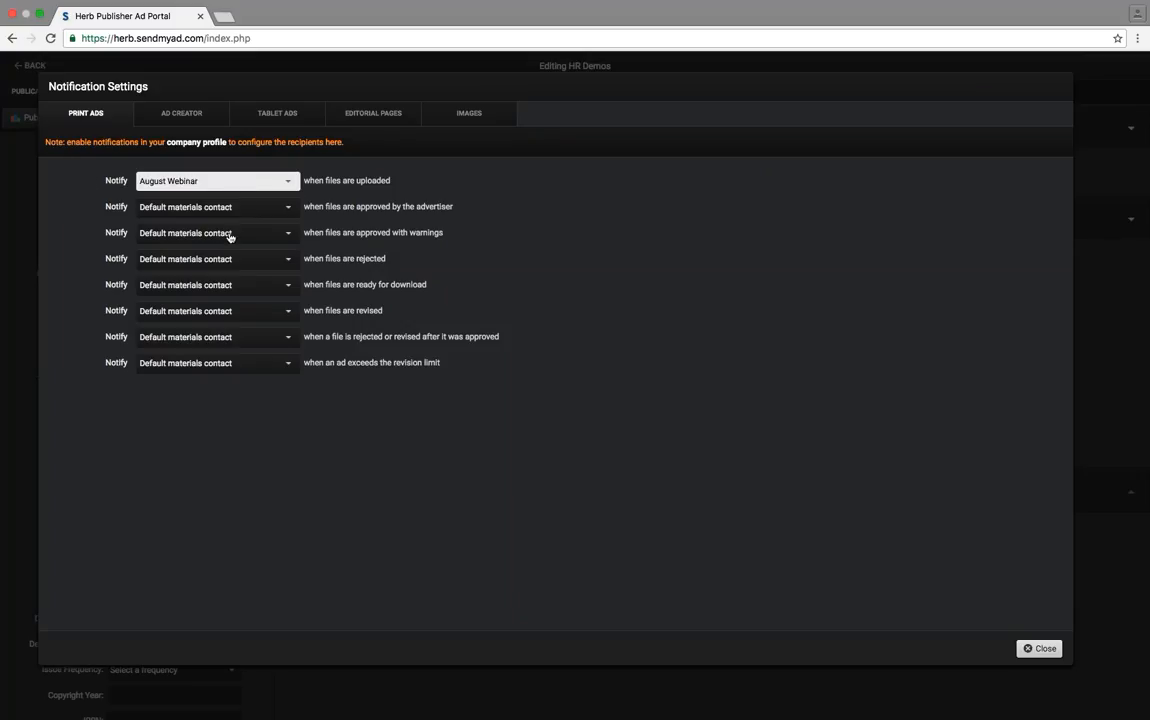
- Set August Webinar to be notified when print ad files are ready for download, and close the notification settings
click(225, 285)
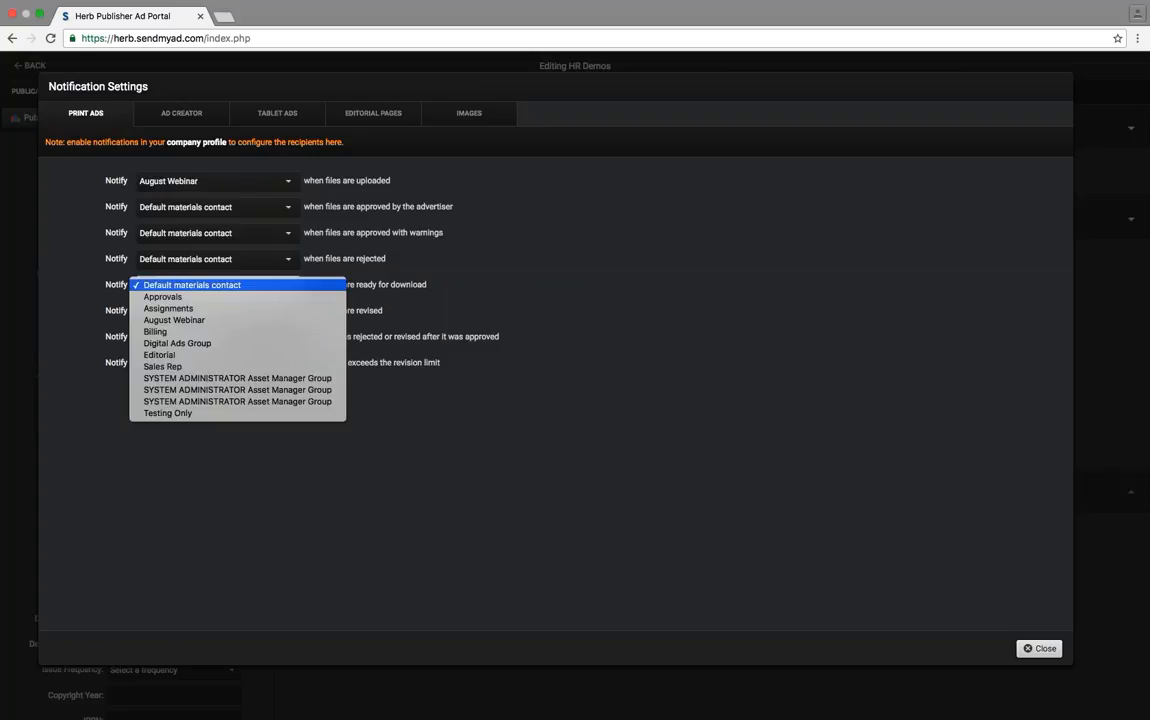
click(215, 320)
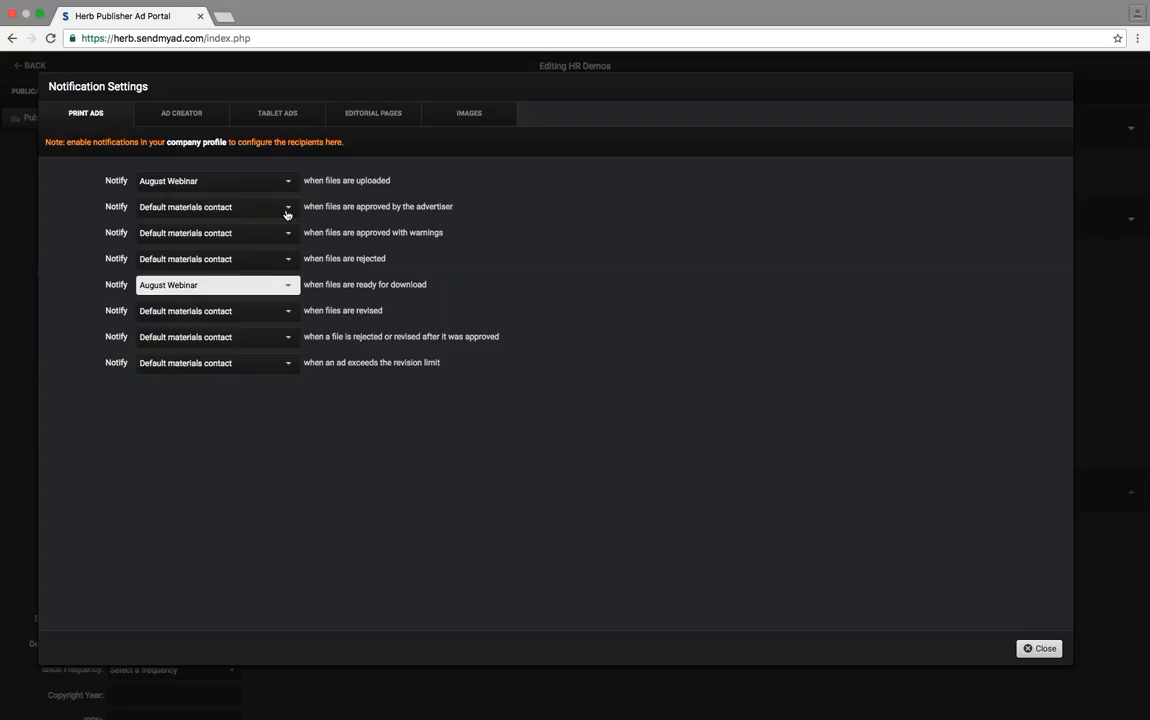
click(557, 260)
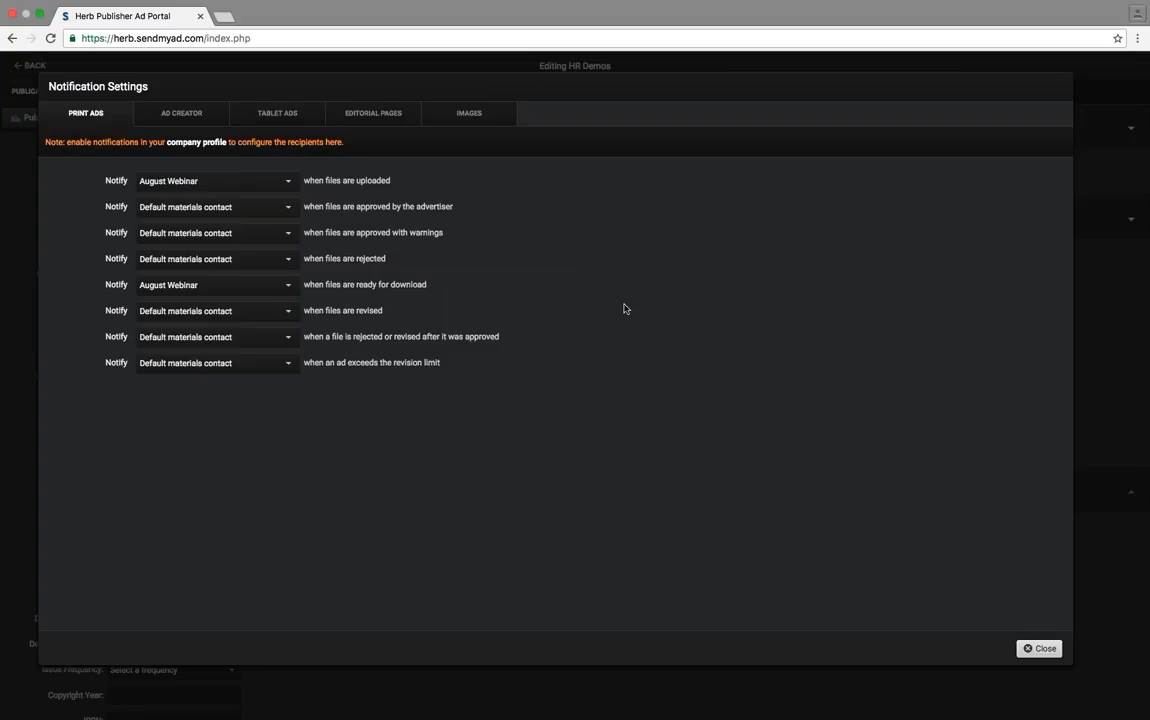
click(1040, 648)
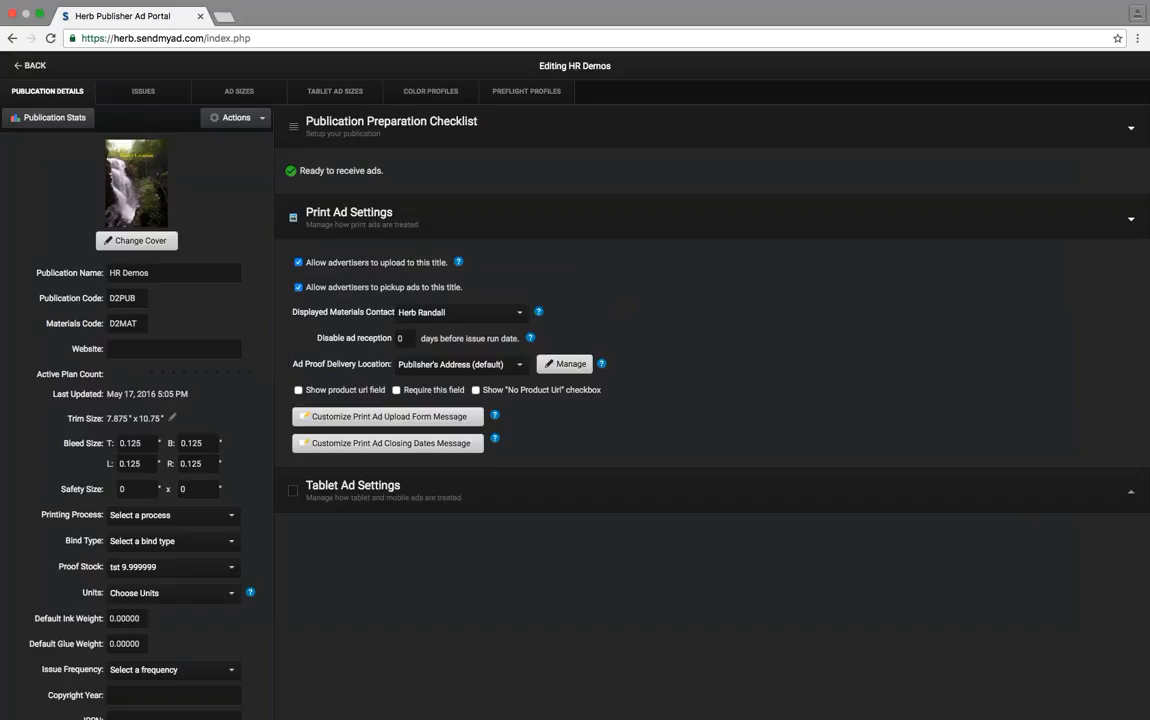
- Review the displayed materials contact choices and the HR Demos print ad notification recipients again without changing them
click(460, 312)
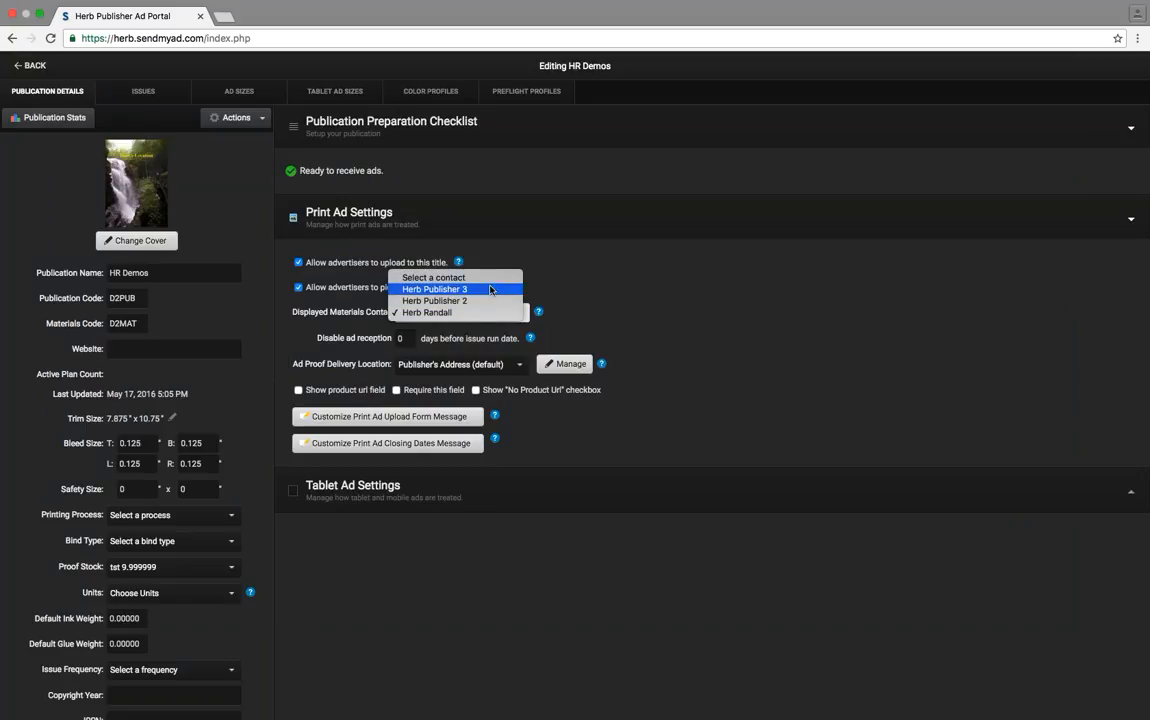
click(528, 217)
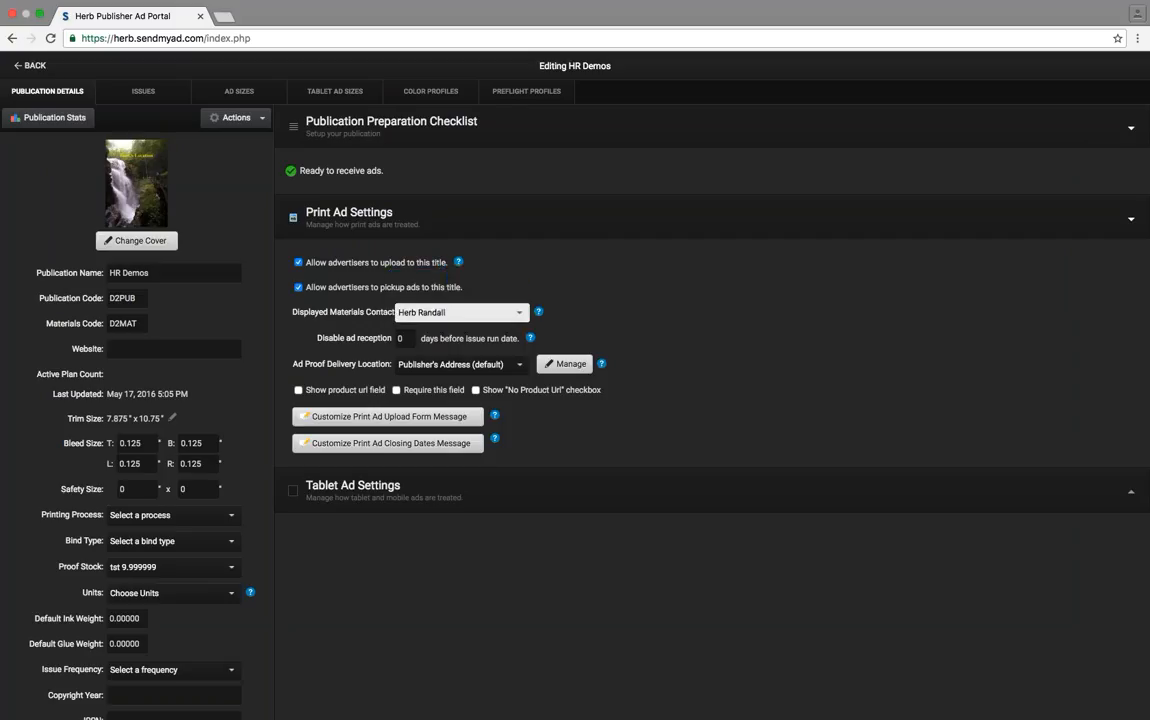
click(236, 117)
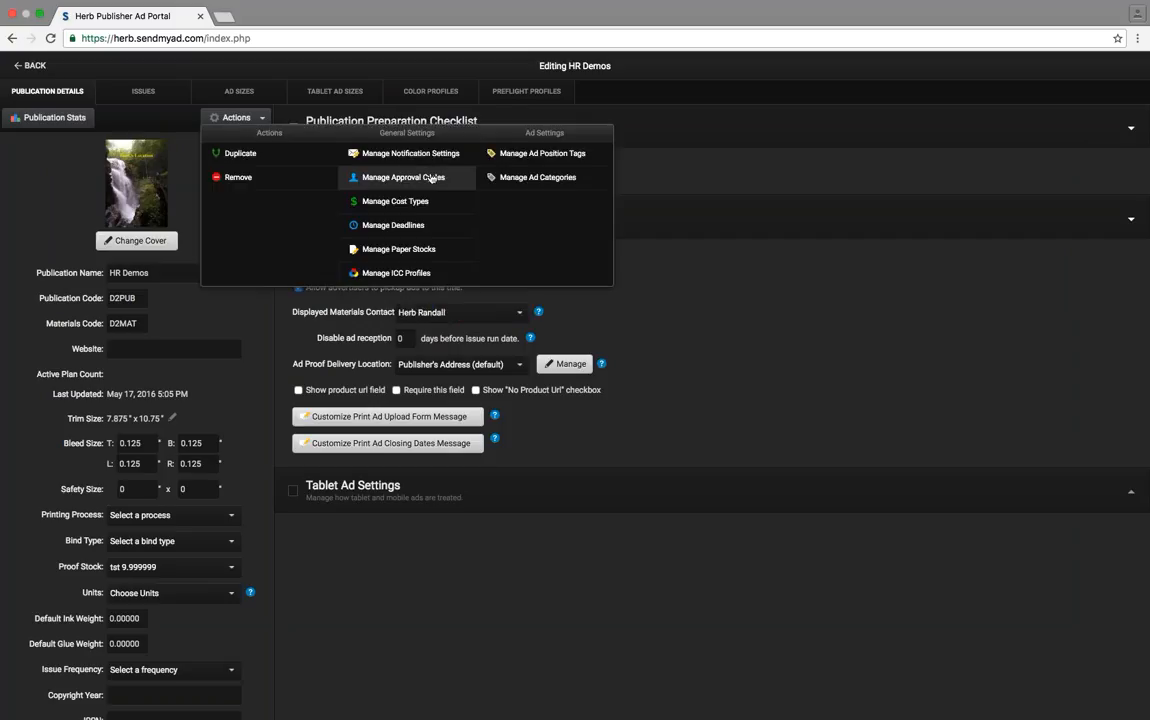
click(384, 151)
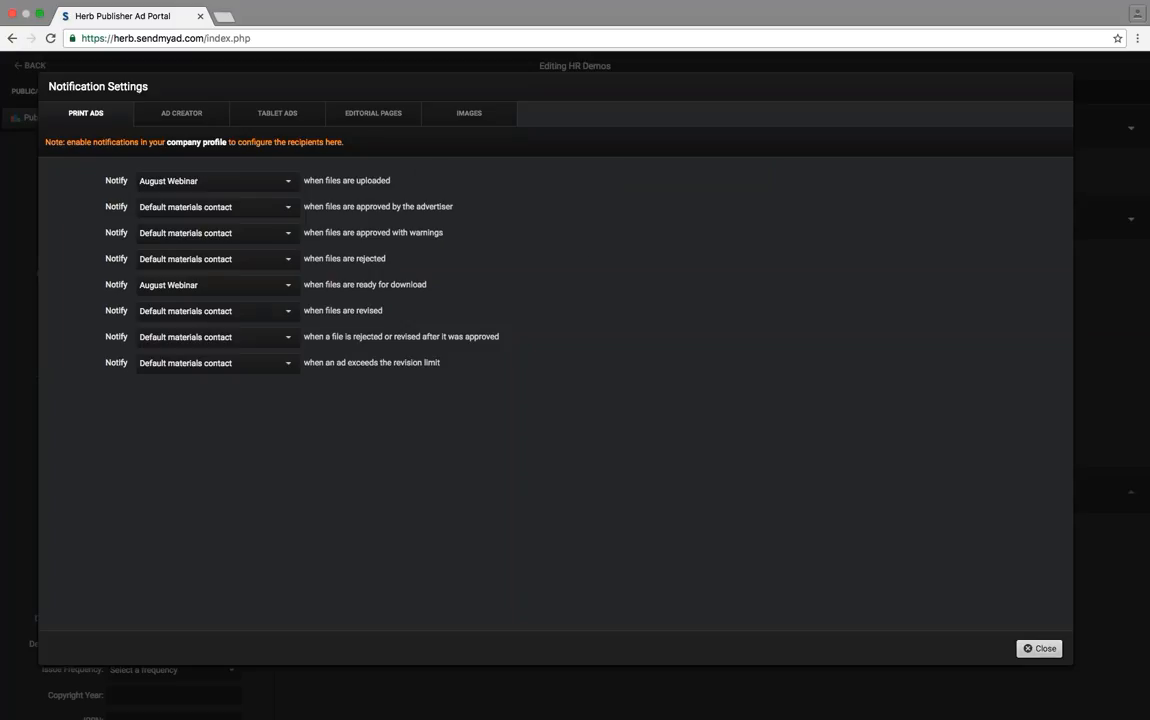
click(1039, 649)
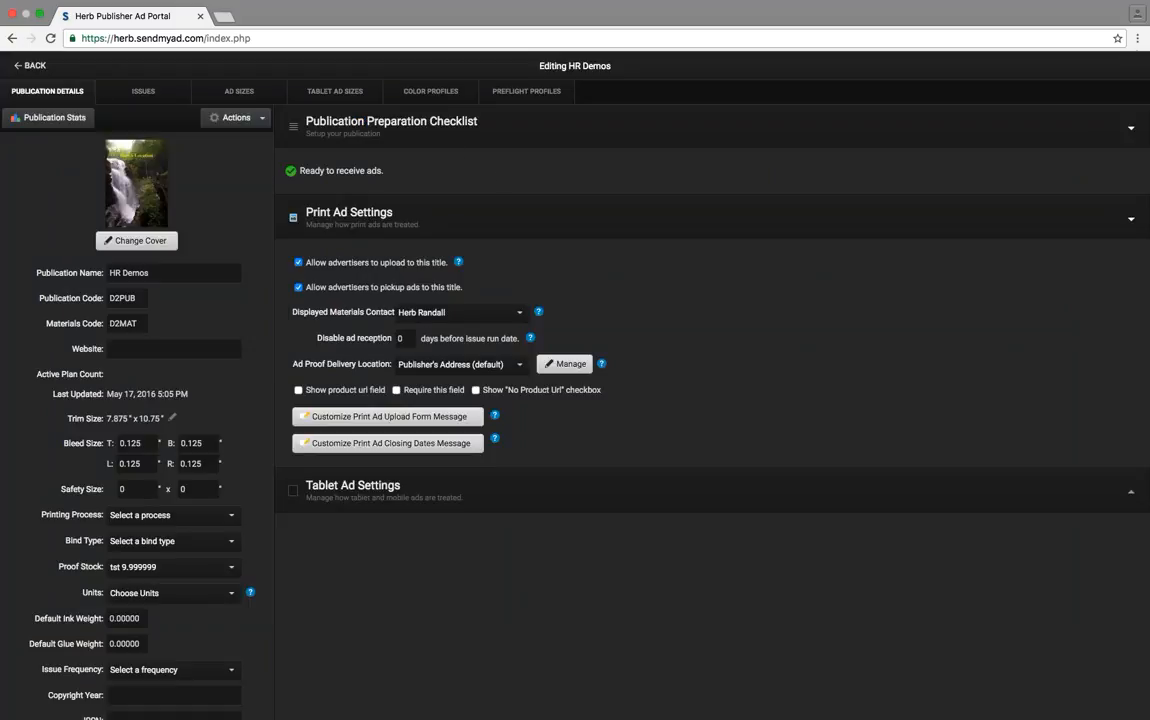
- Leave HR Demos, open the company profile and view the print ad notifications in its print ad settings
click(30, 65)
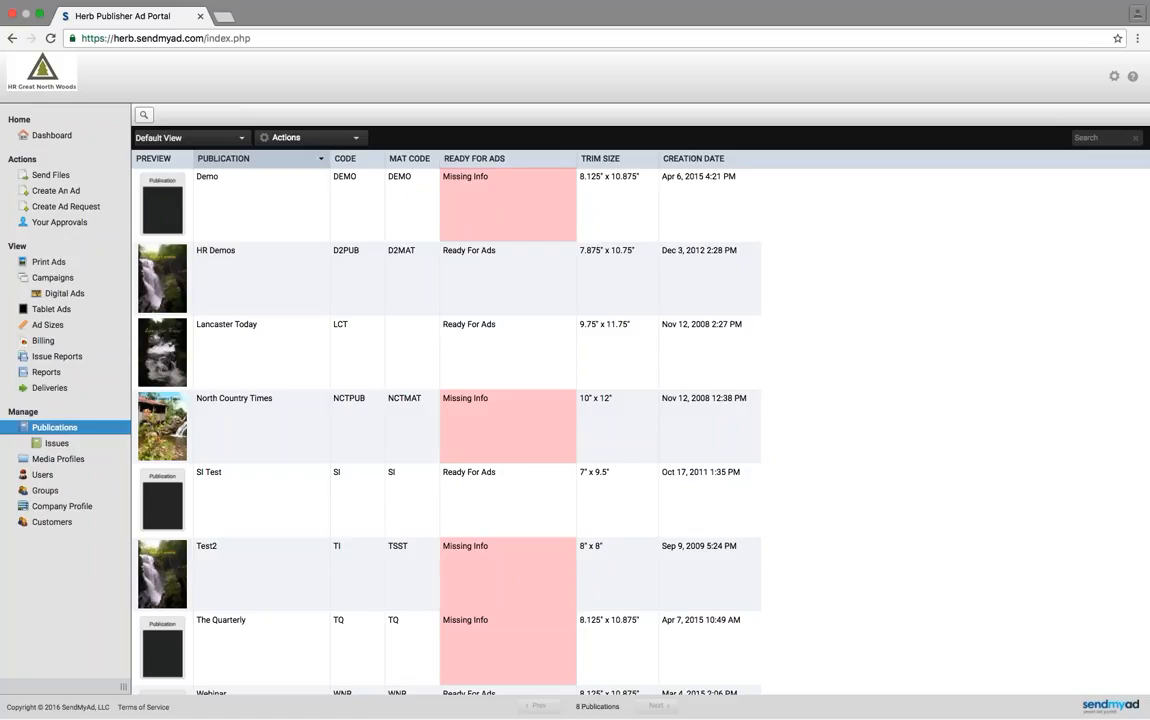
click(62, 507)
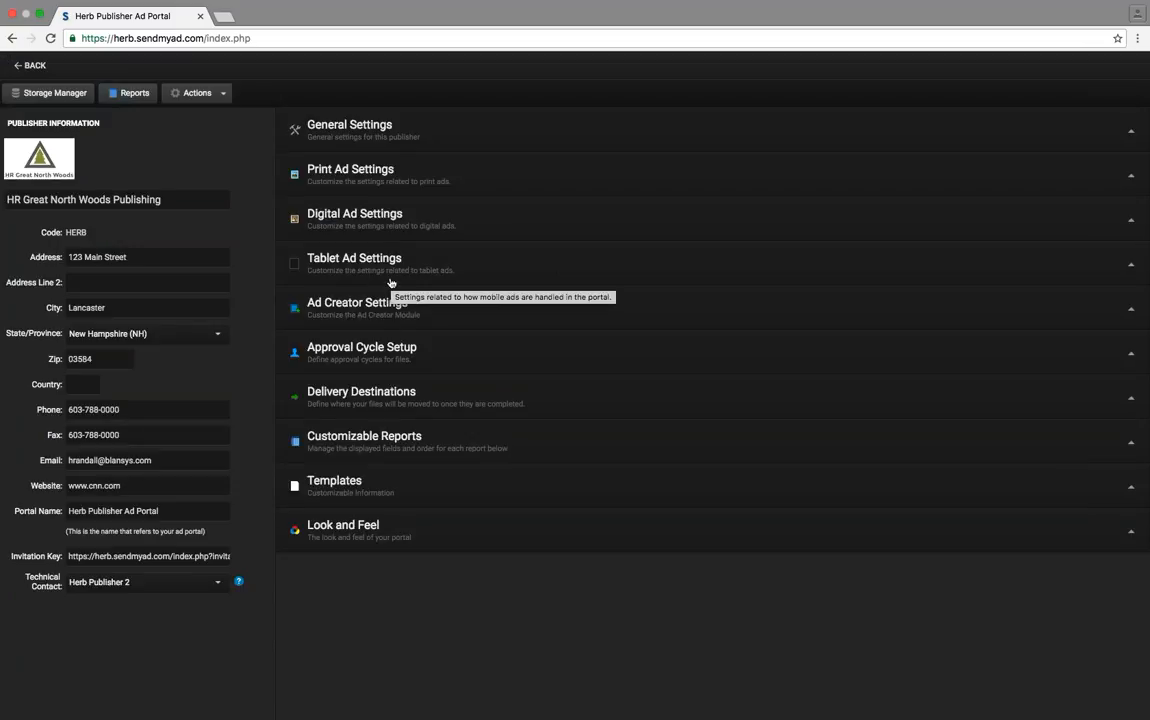
click(338, 177)
scroll(639, 431, down, 3)
scroll(639, 431, down, 5)
scroll(639, 431, down, 5)
scroll(639, 431, up, 13)
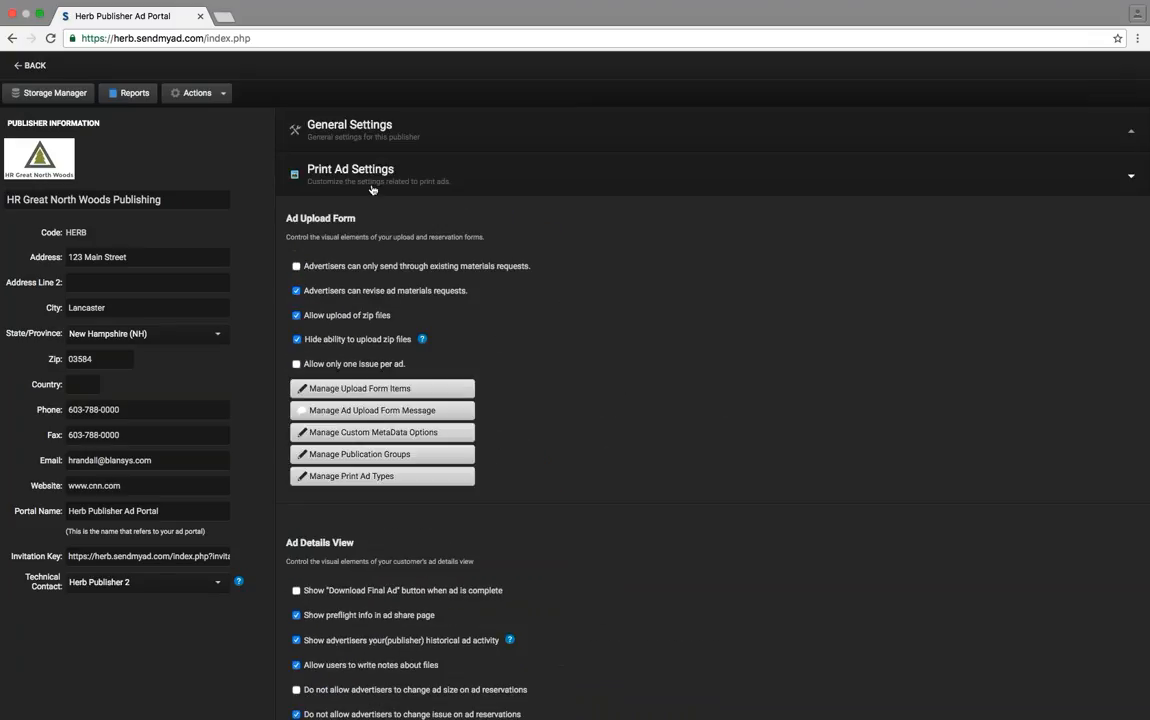
click(372, 184)
click(374, 180)
scroll(379, 189, down, 12)
scroll(712, 410, down, 5)
scroll(536, 311, up, 2)
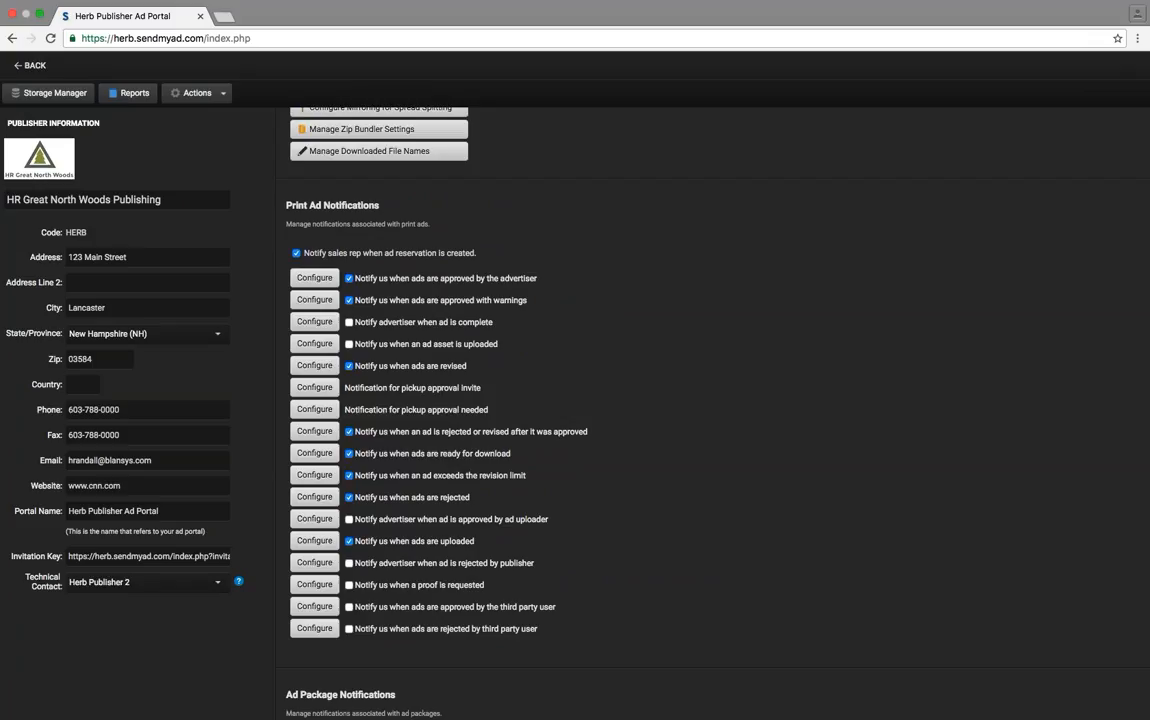
- Try August Webinar as the default recipient for ads approved with warnings, and switch the recipient back to Default materials contact
mouse_move(362, 283)
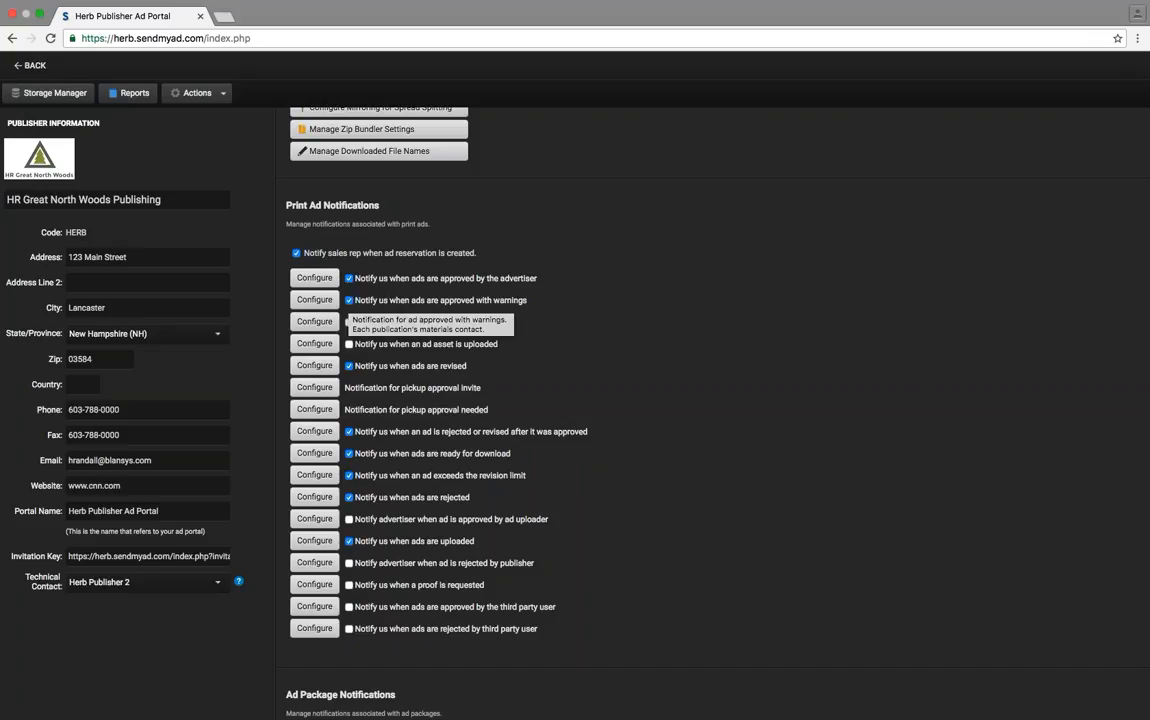
click(313, 300)
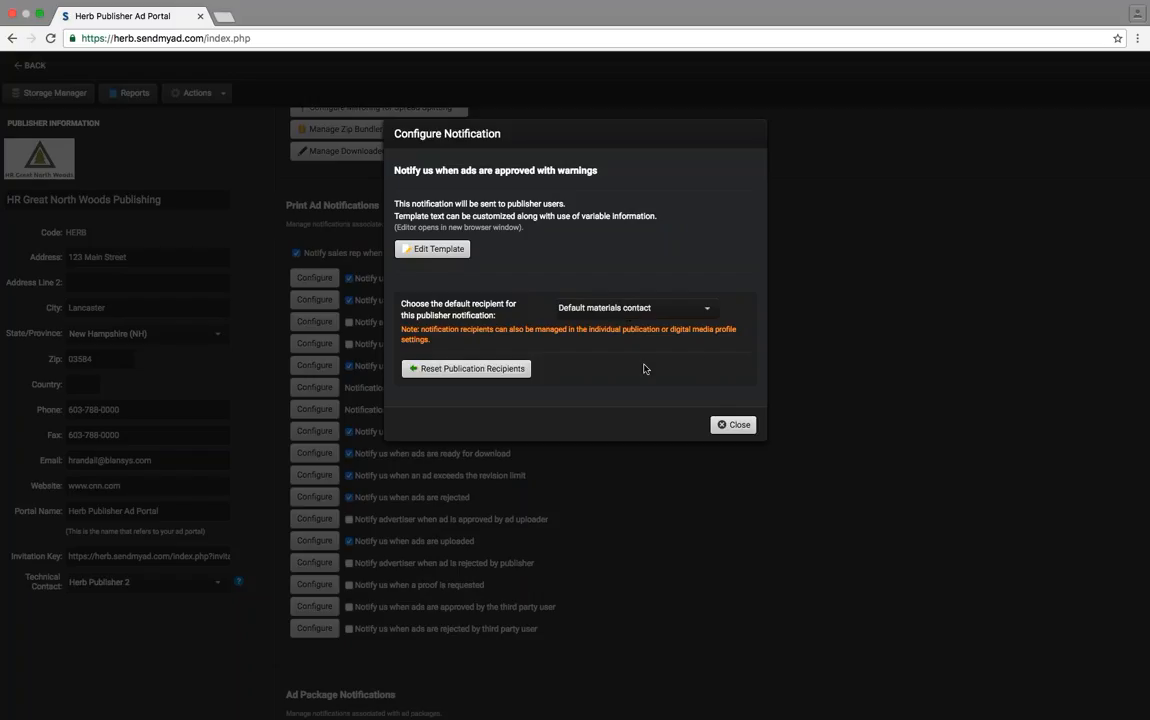
click(630, 308)
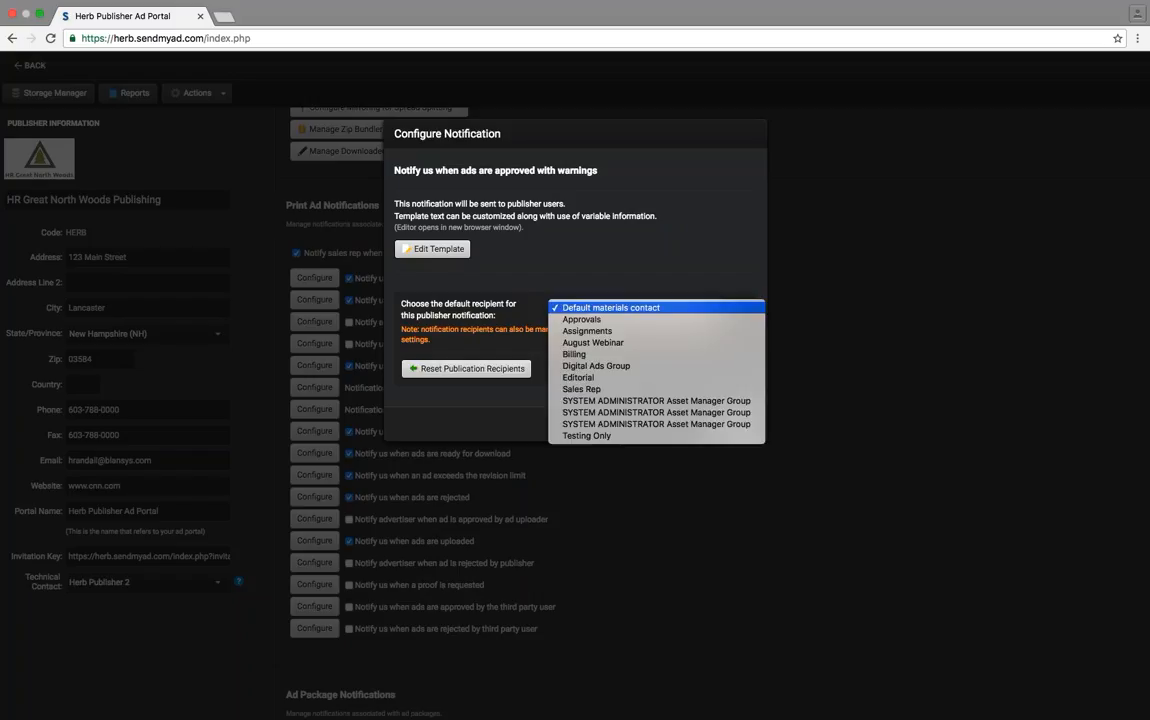
click(632, 343)
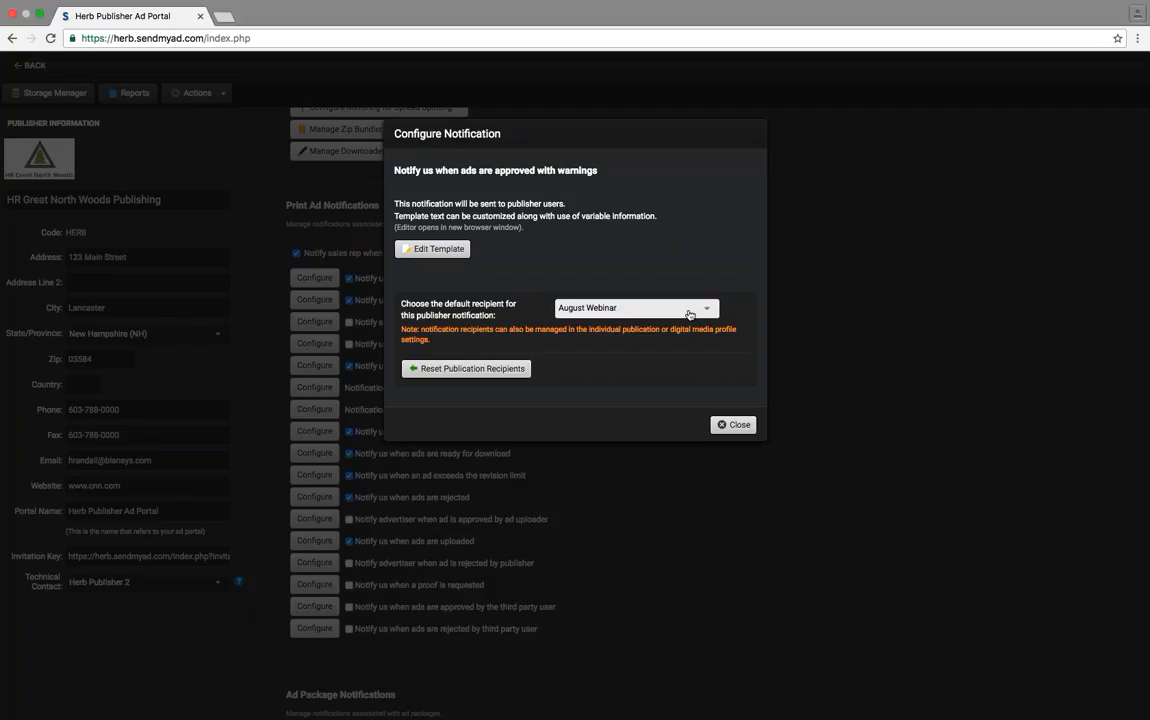
click(689, 315)
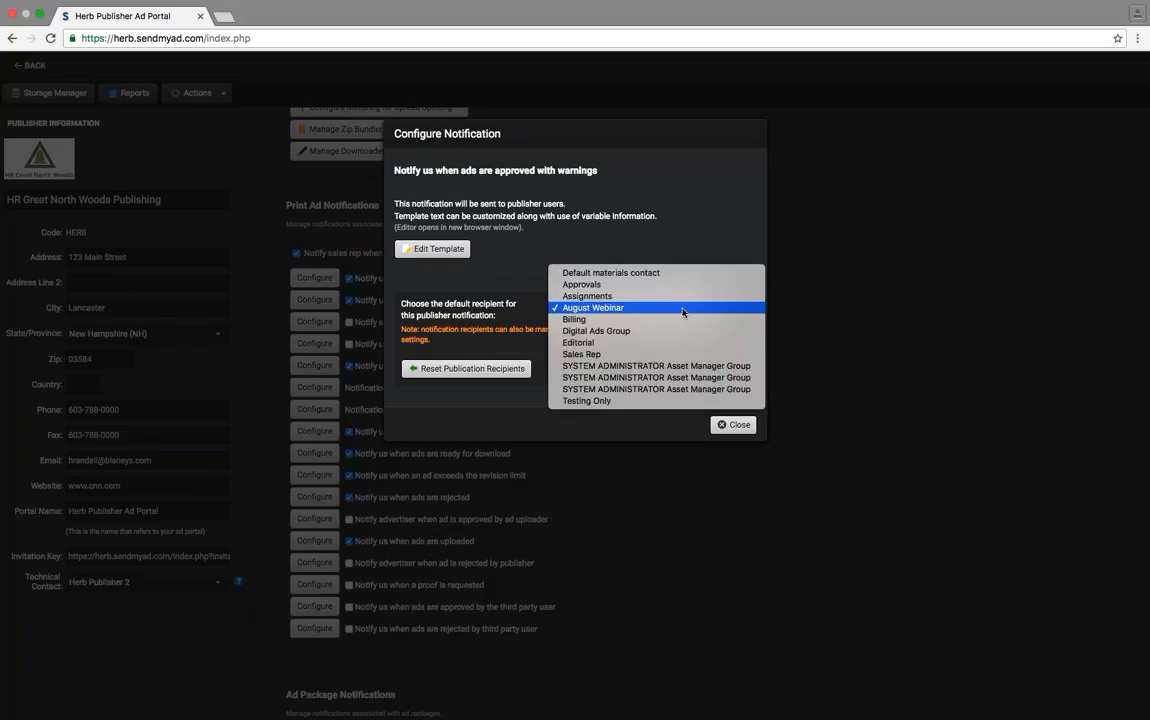
click(646, 274)
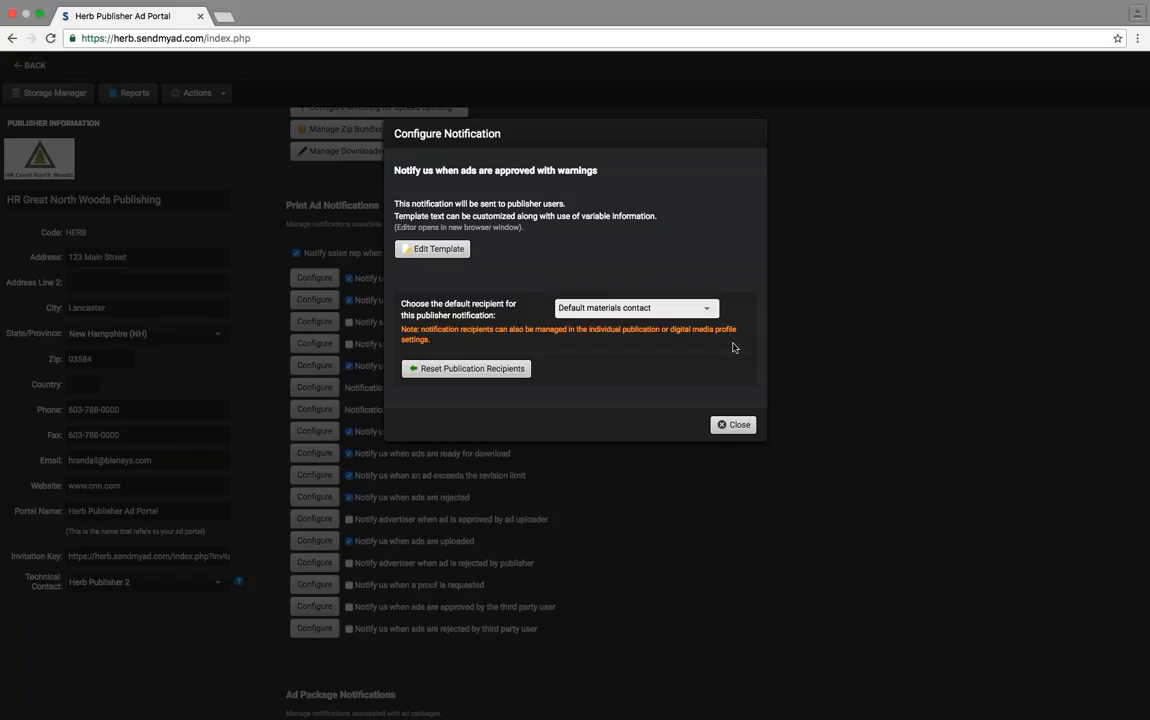
click(737, 425)
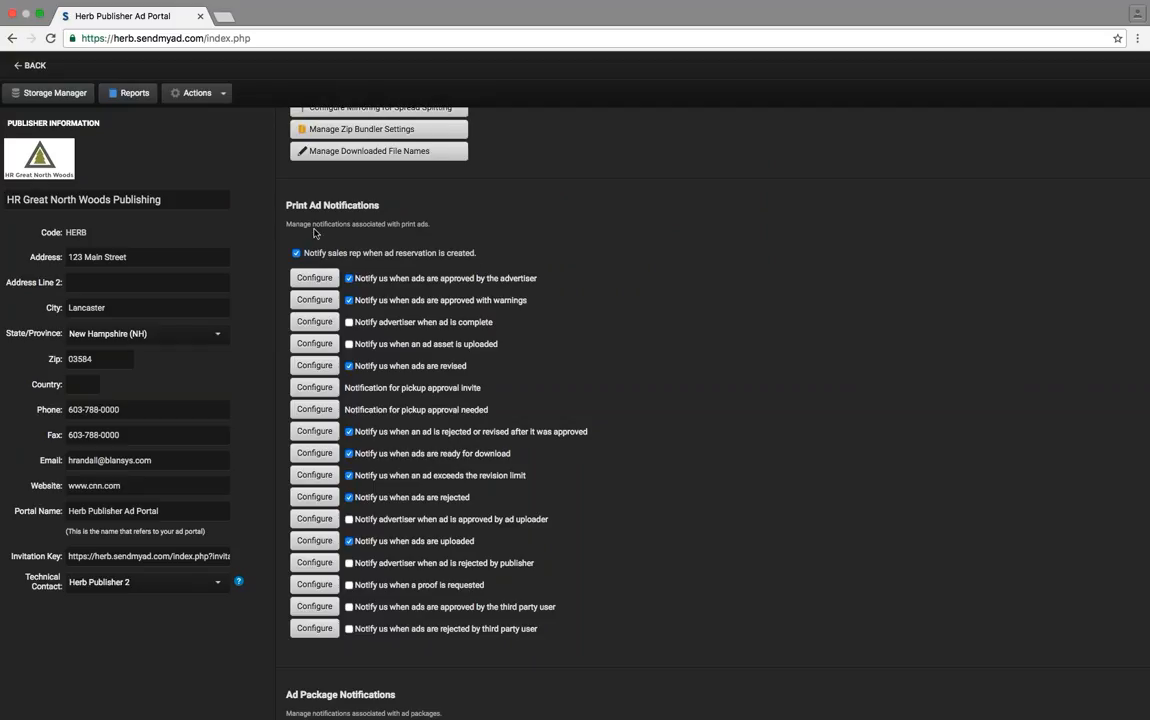
- Leave the company profile, look through the management actions available for the HR Demos publication, and return to the publications list
click(32, 64)
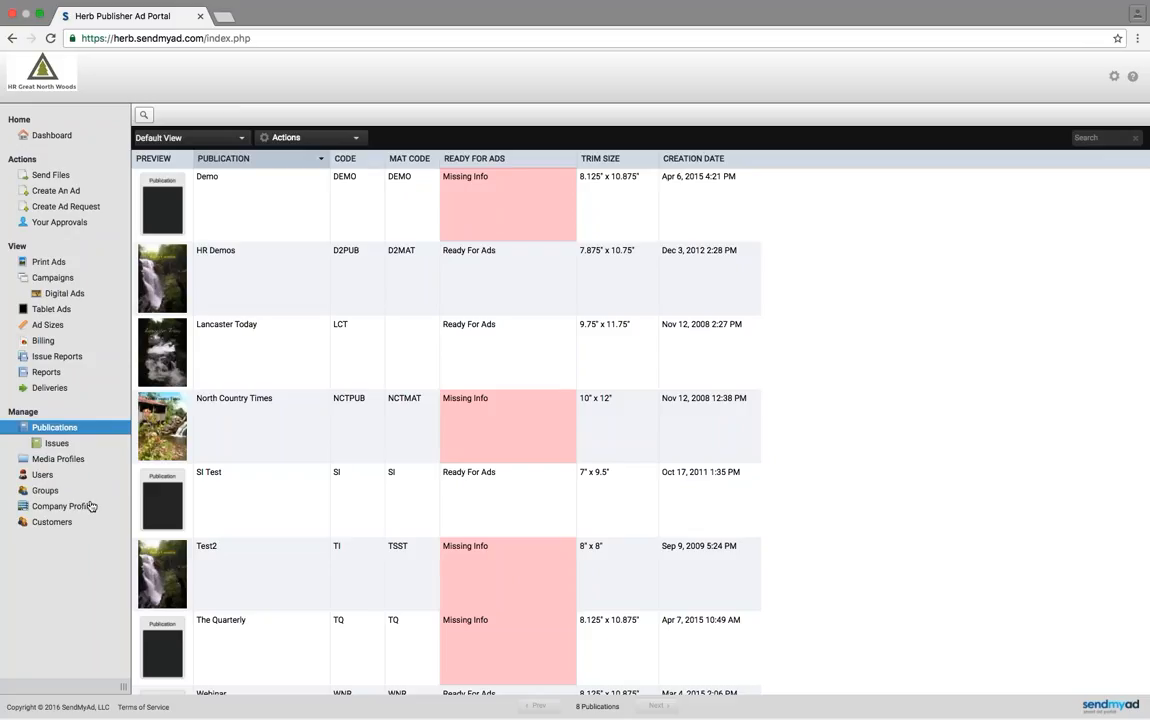
click(163, 288)
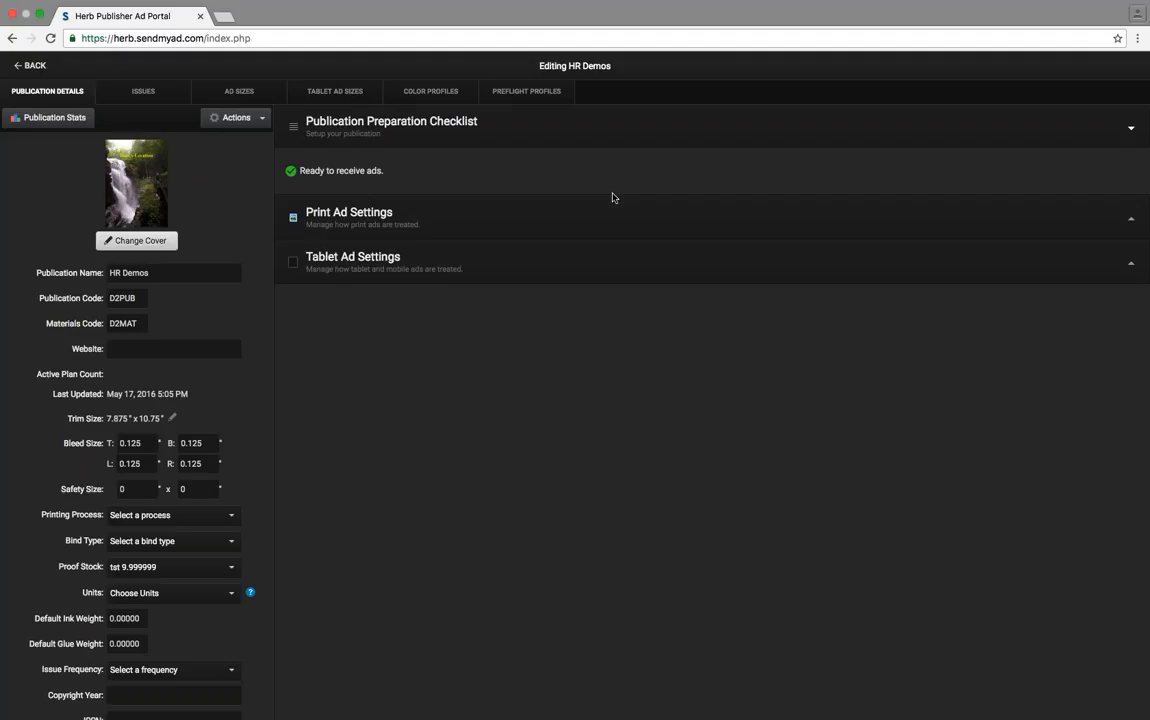
click(240, 118)
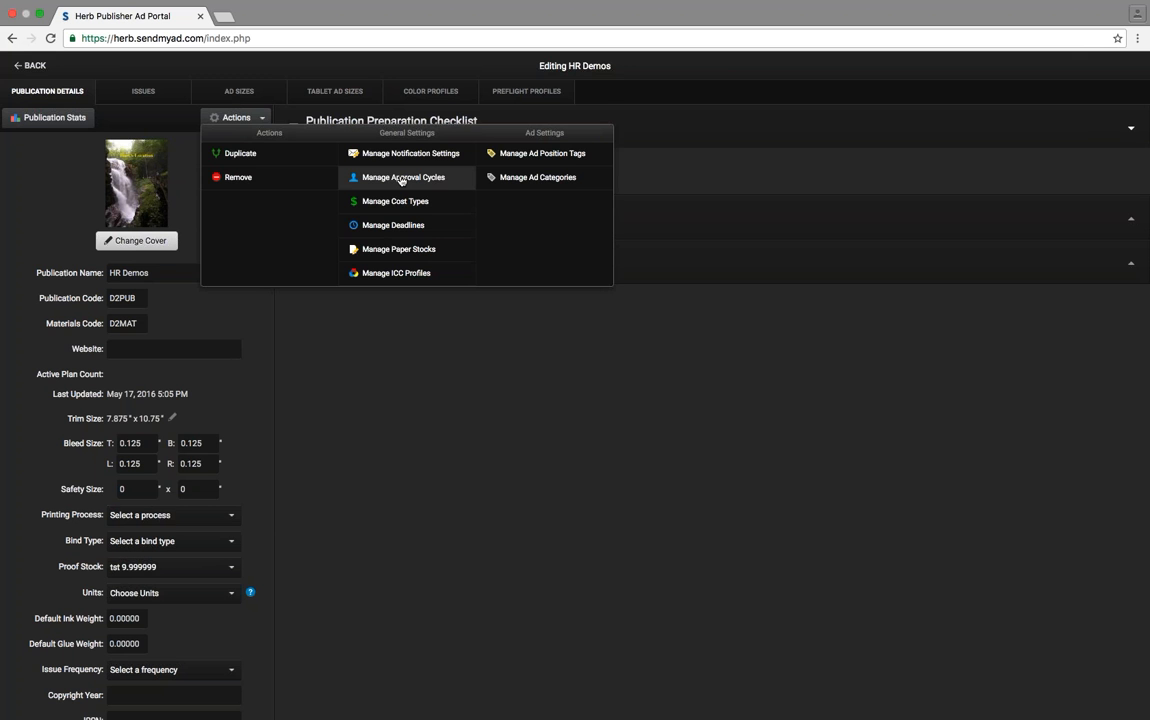
click(30, 65)
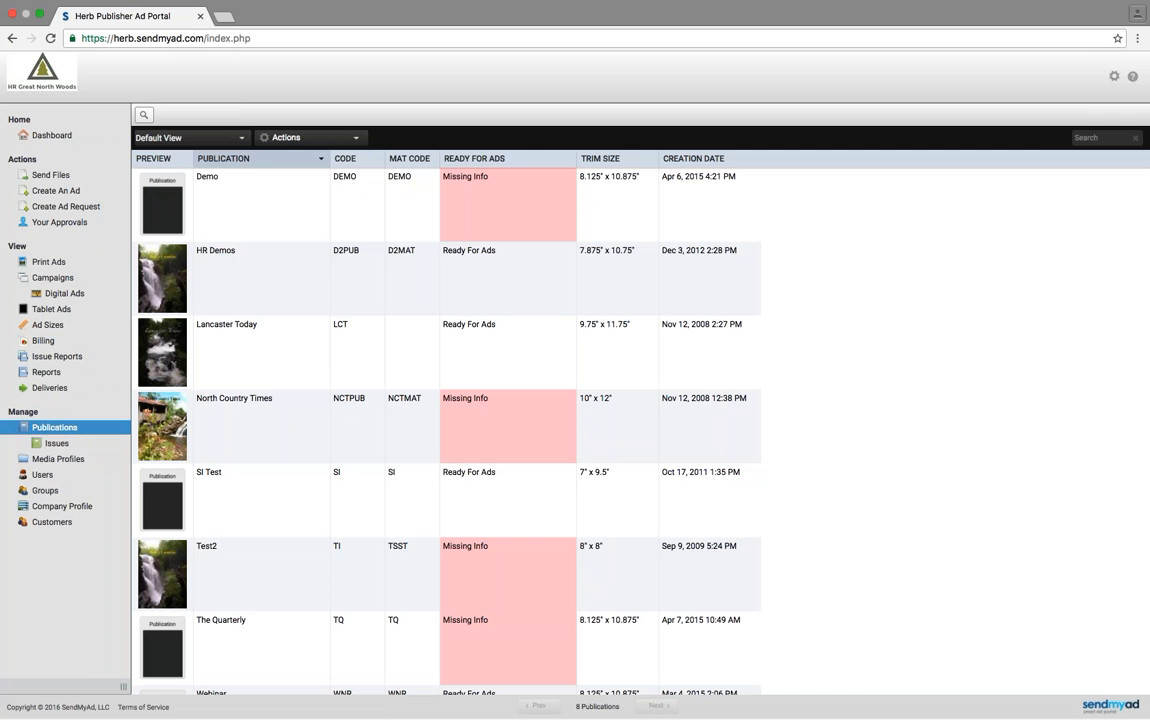
- View the print ads of HR Demos and examine the speed and reservation ads that are in Publisher Approval
click(48, 261)
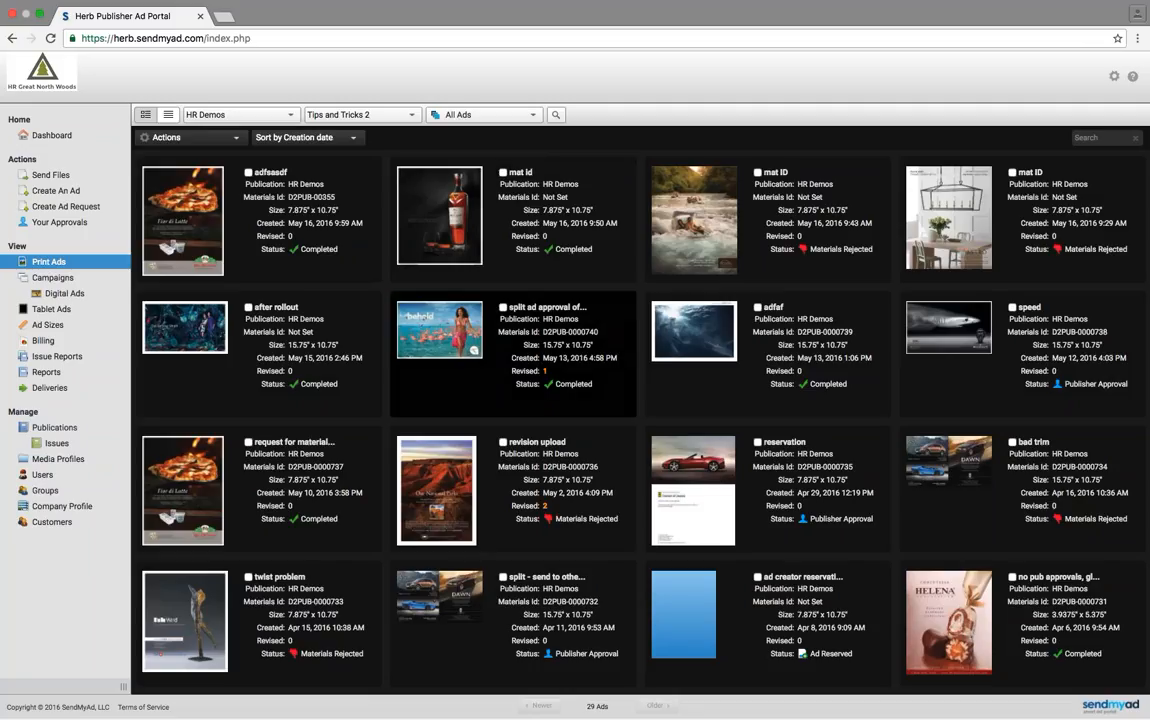
click(840, 298)
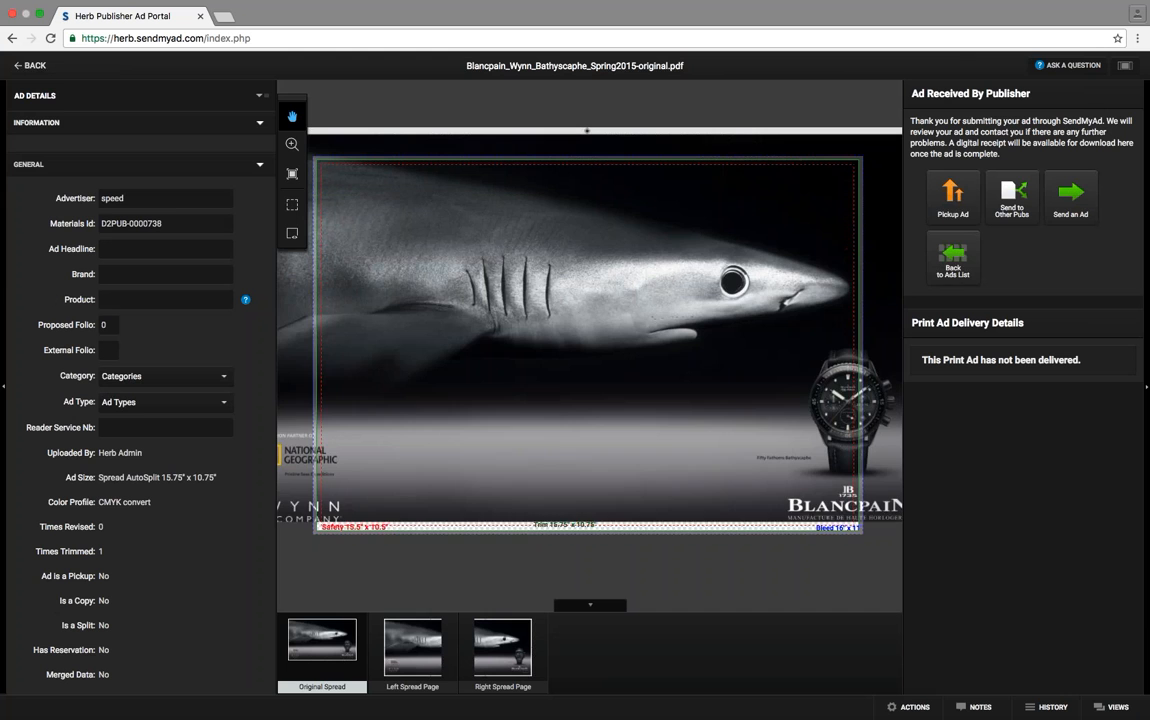
click(405, 648)
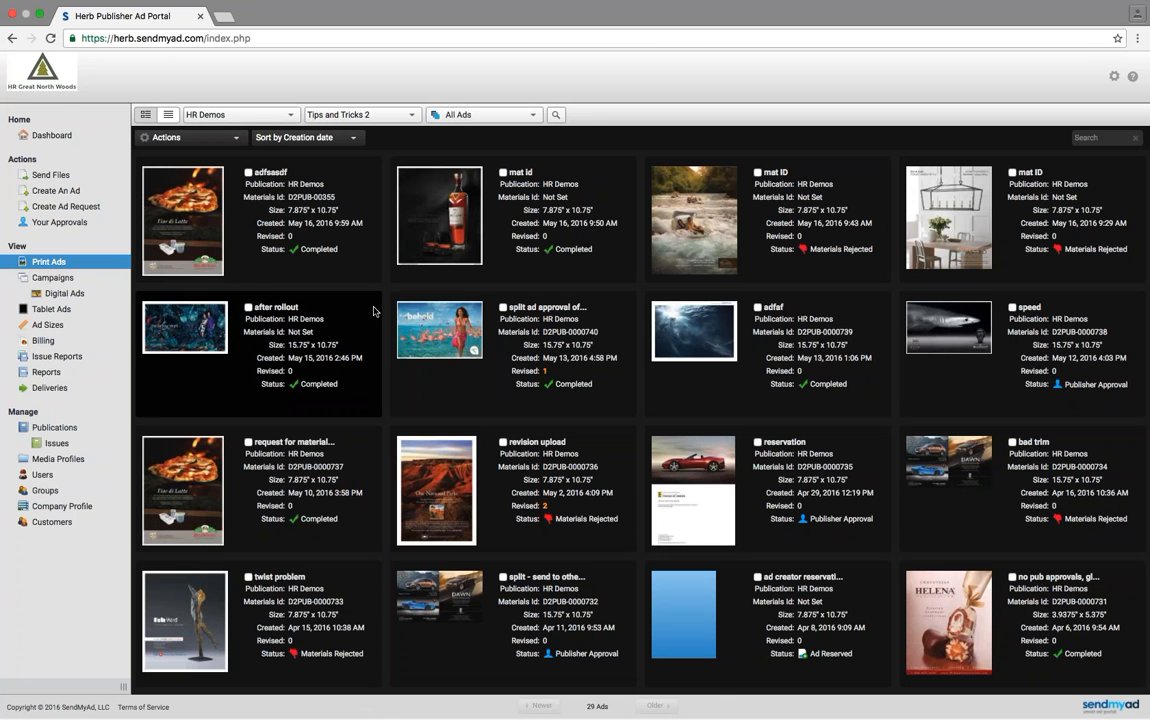
scroll(375, 311, down, 3)
click(695, 333)
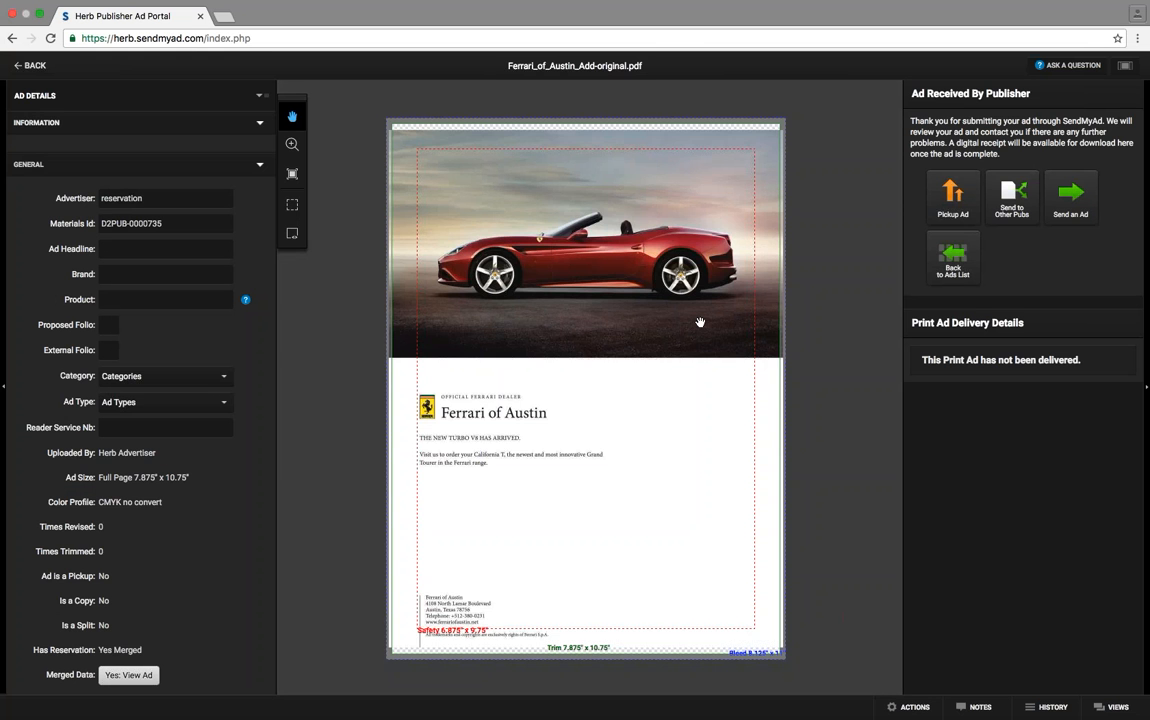
click(930, 708)
click(30, 62)
- Examine the "split - send to other pubs" ad and its available actions, and return to the print ads list
scroll(480, 334, down, 4)
click(483, 338)
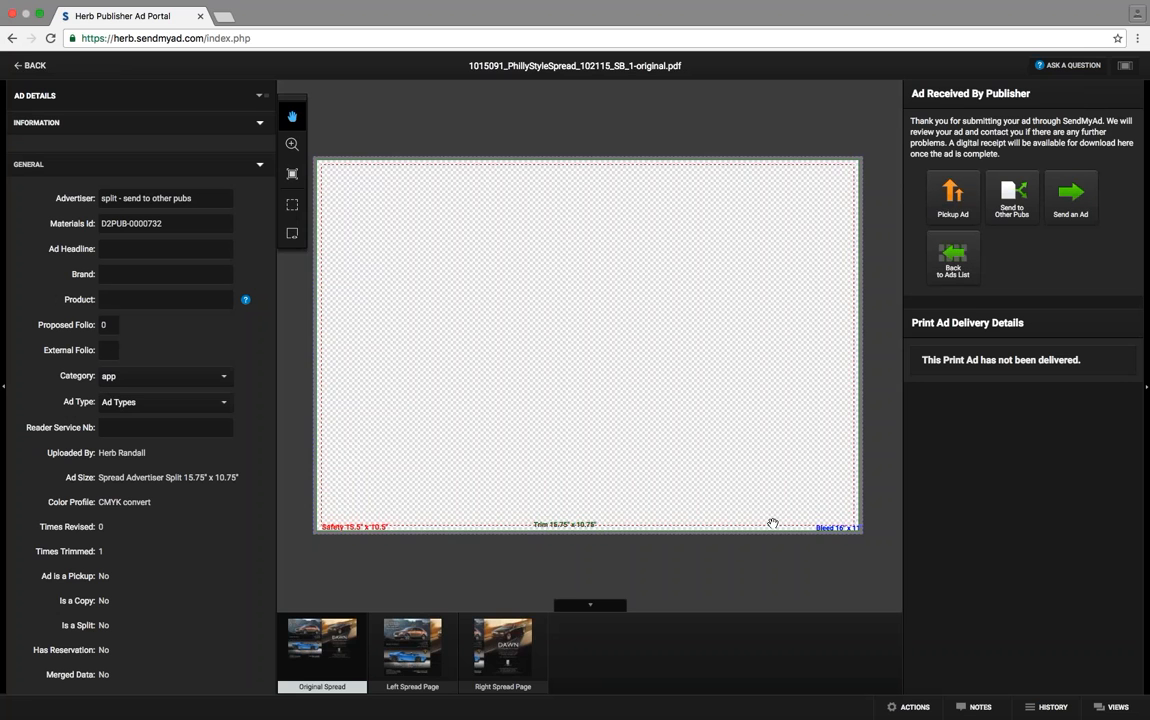
click(905, 706)
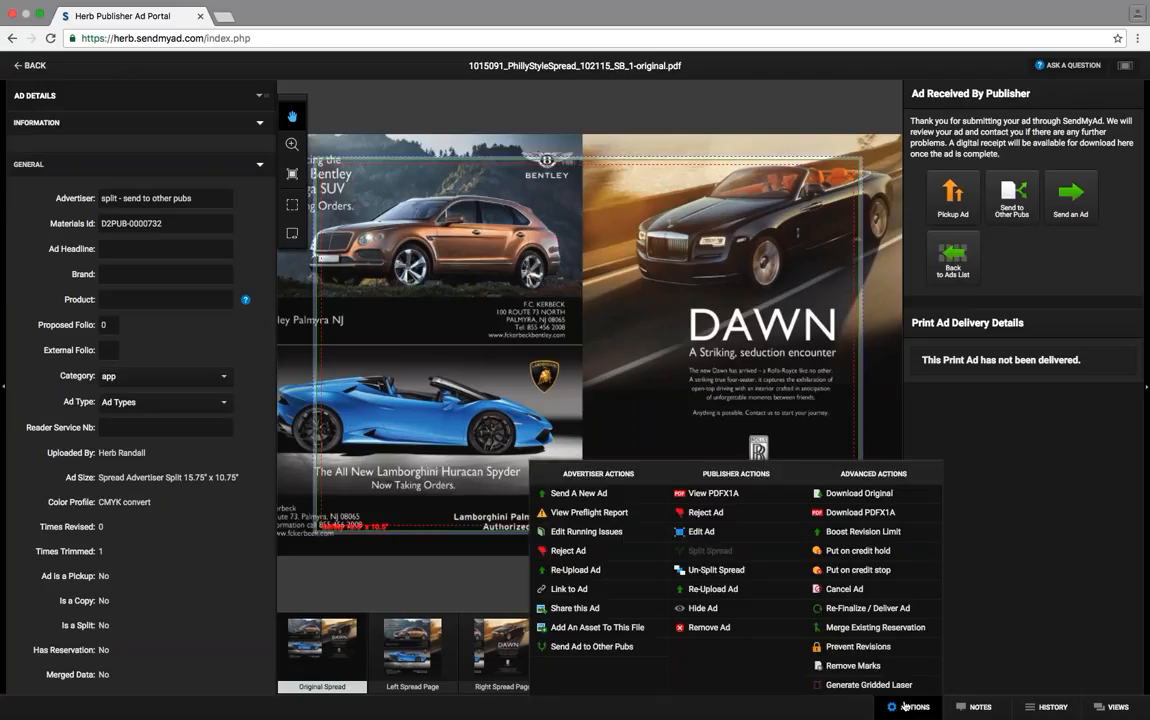
click(996, 596)
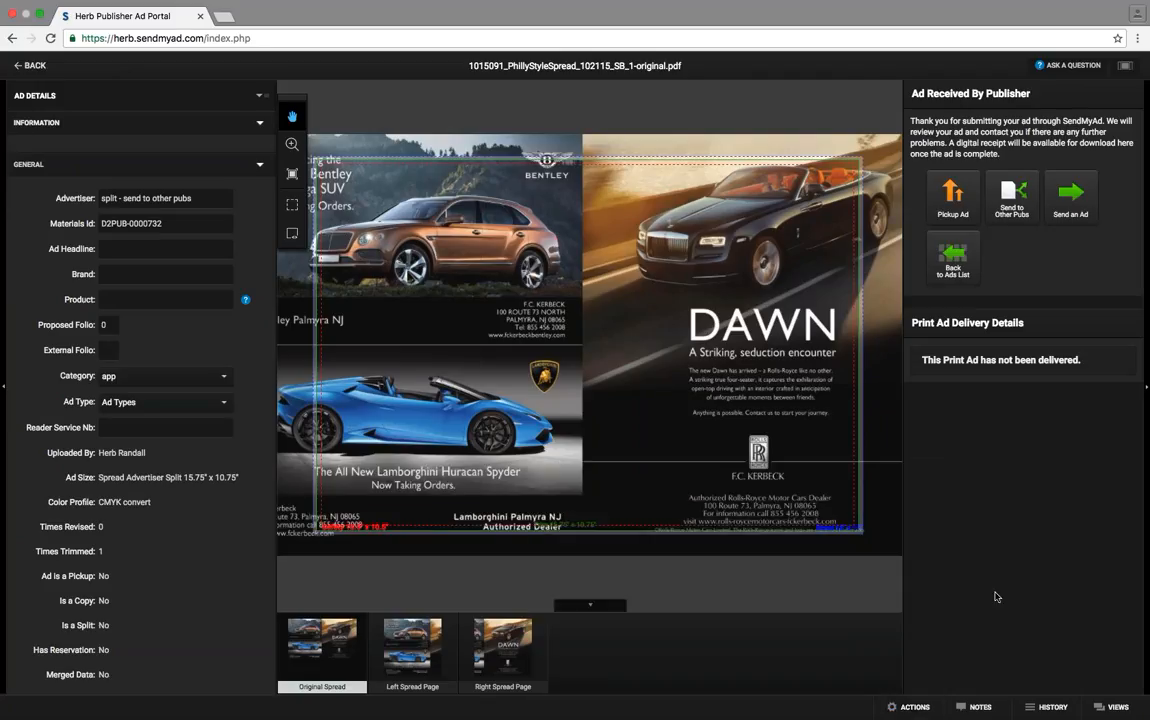
click(908, 706)
click(29, 65)
- Examine the half page horiz materials ad, and look over the HR Demos print ads list again from its start
scroll(640, 420, down, 5)
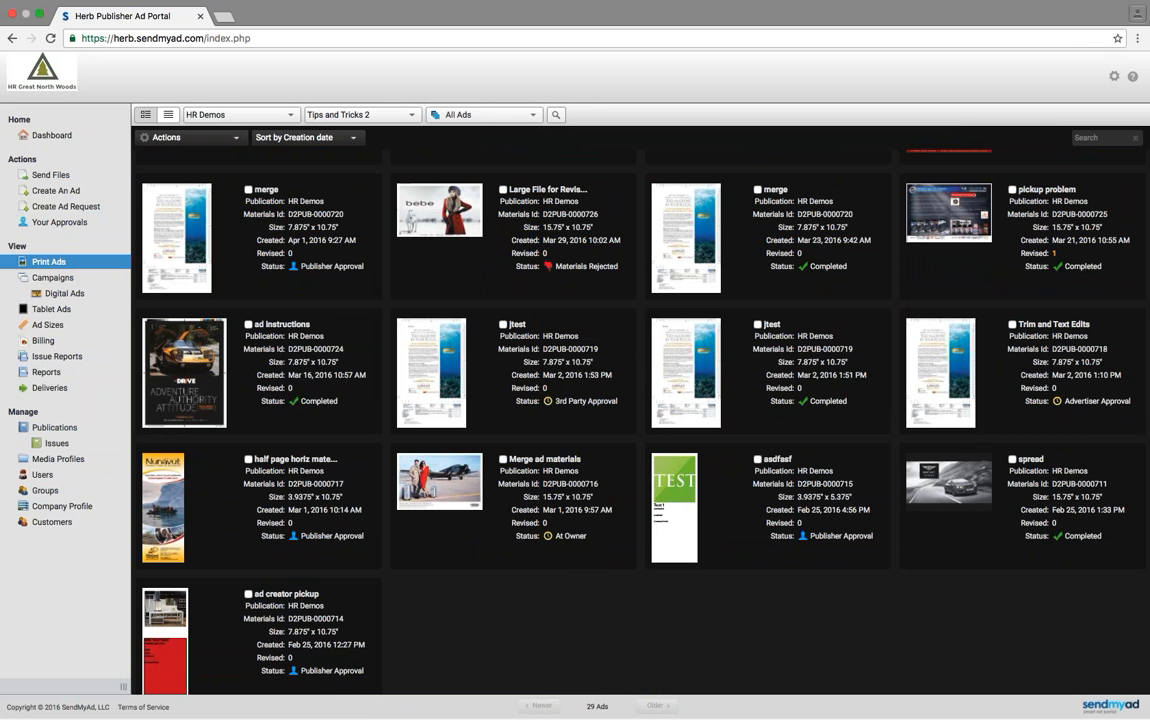
click(155, 483)
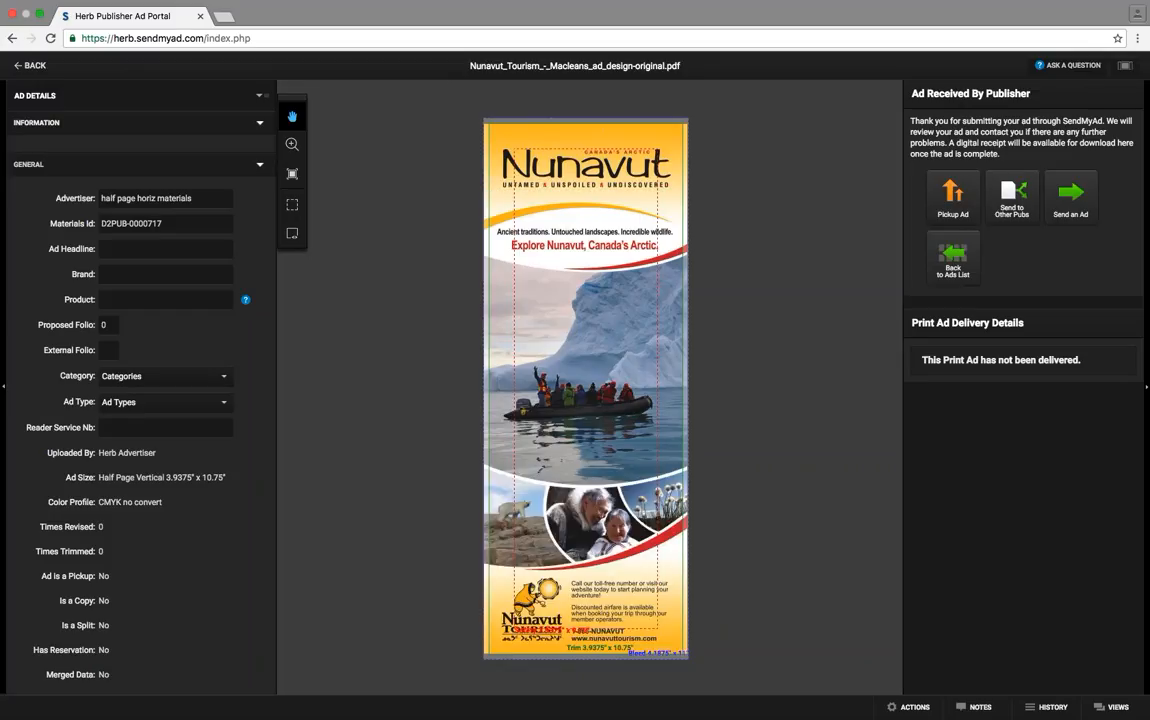
click(27, 68)
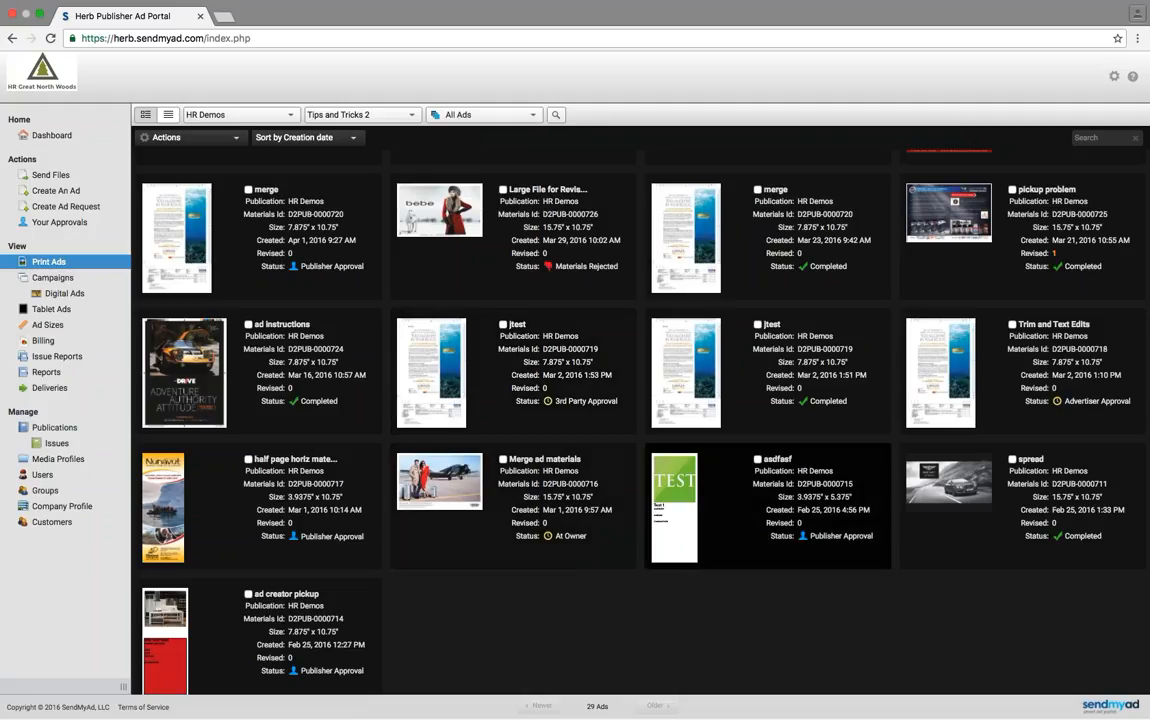
scroll(690, 470, up, 1)
scroll(640, 420, up, 10)
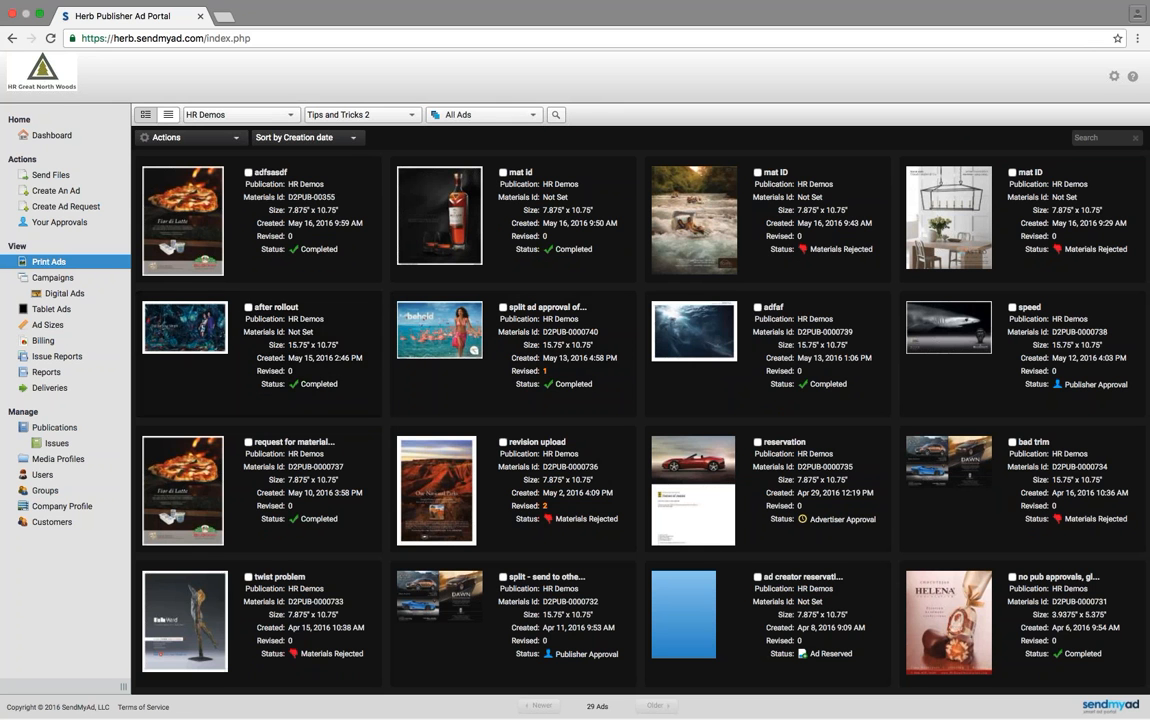
- Clear the HR Demos publication filter and look through the print ads of all publications
click(235, 114)
click(241, 93)
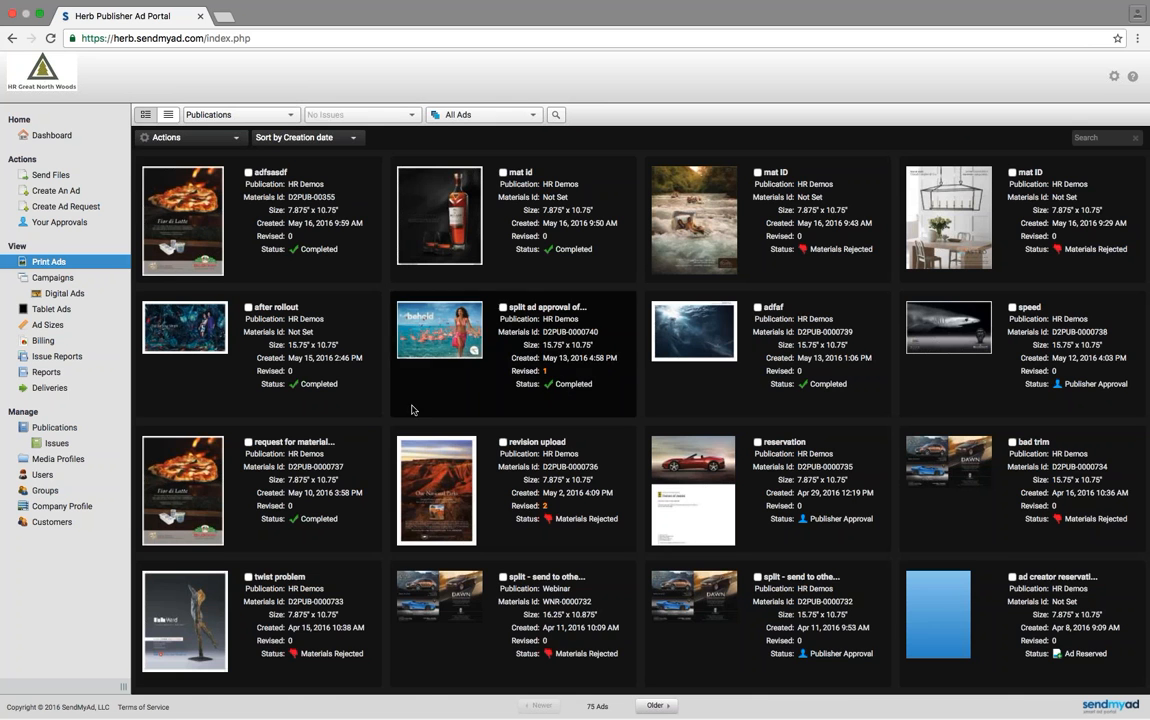
scroll(452, 426, down, 3)
scroll(452, 426, up, 3)
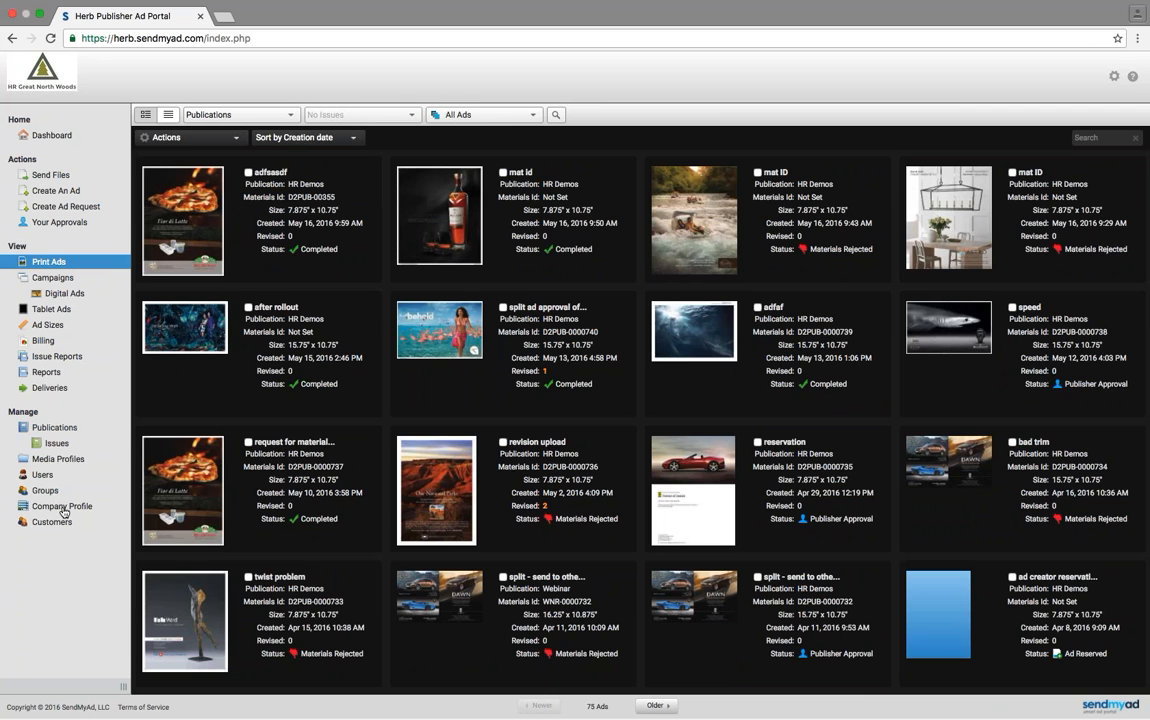
- Open the approval cycles of the HR Demos publication and make the Editor approval cycle for print ads active
click(54, 427)
click(175, 256)
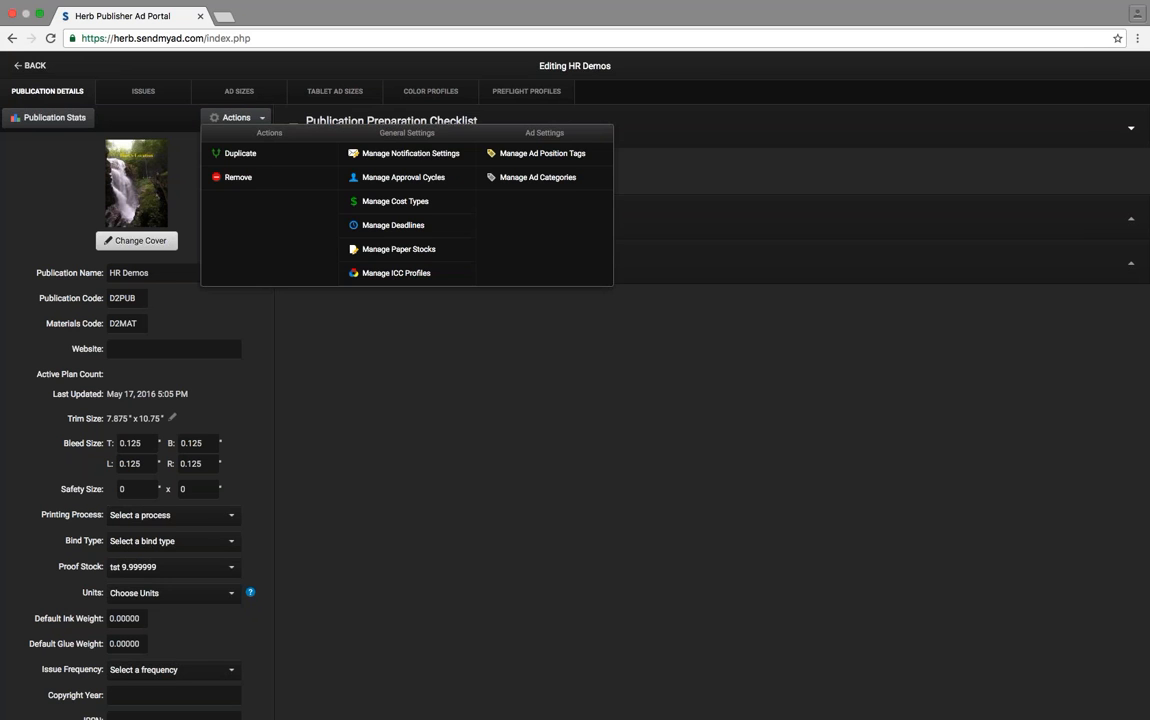
click(421, 180)
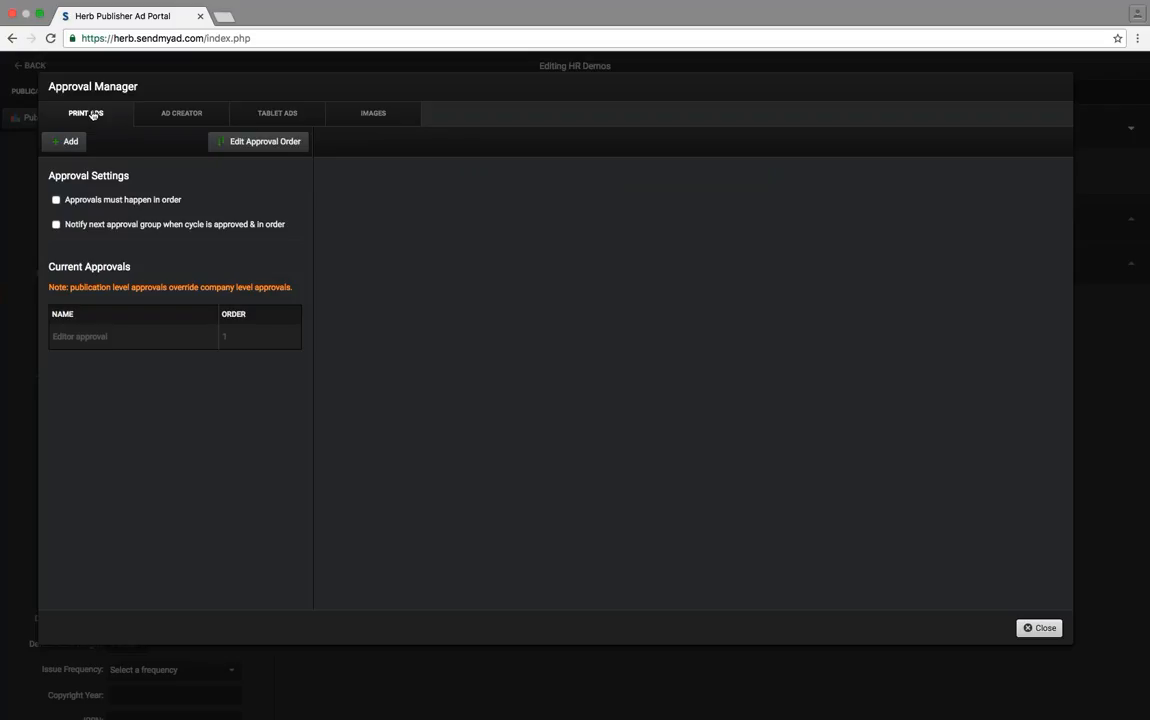
click(107, 340)
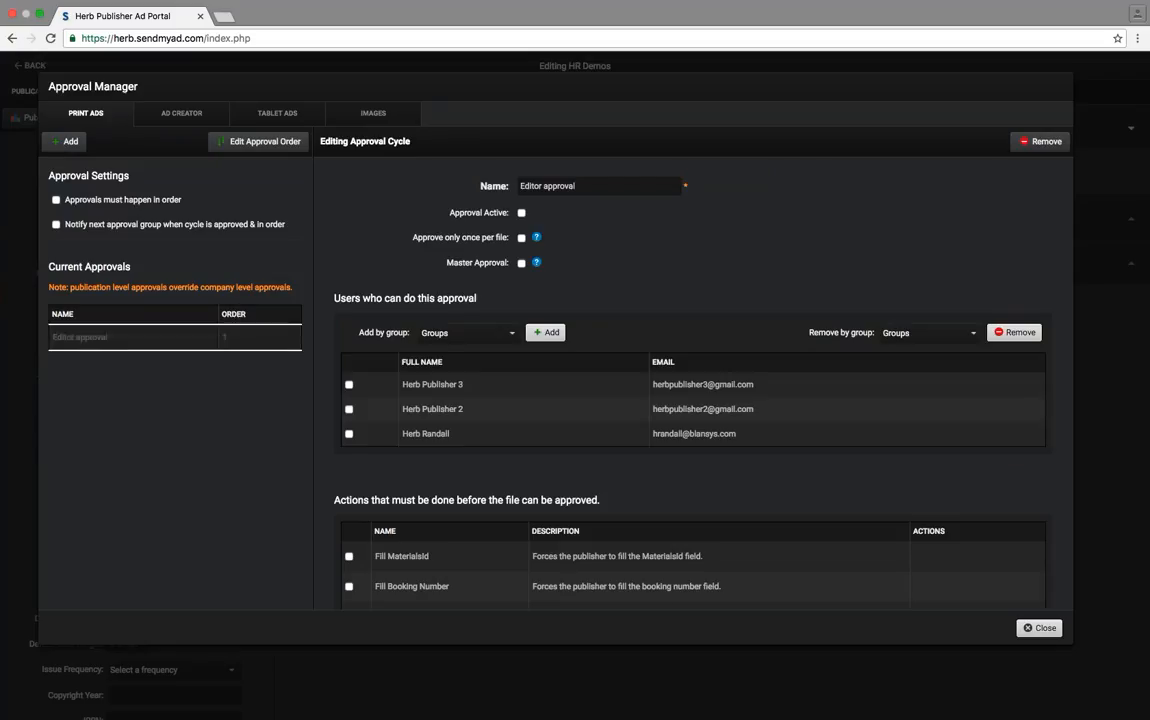
click(521, 212)
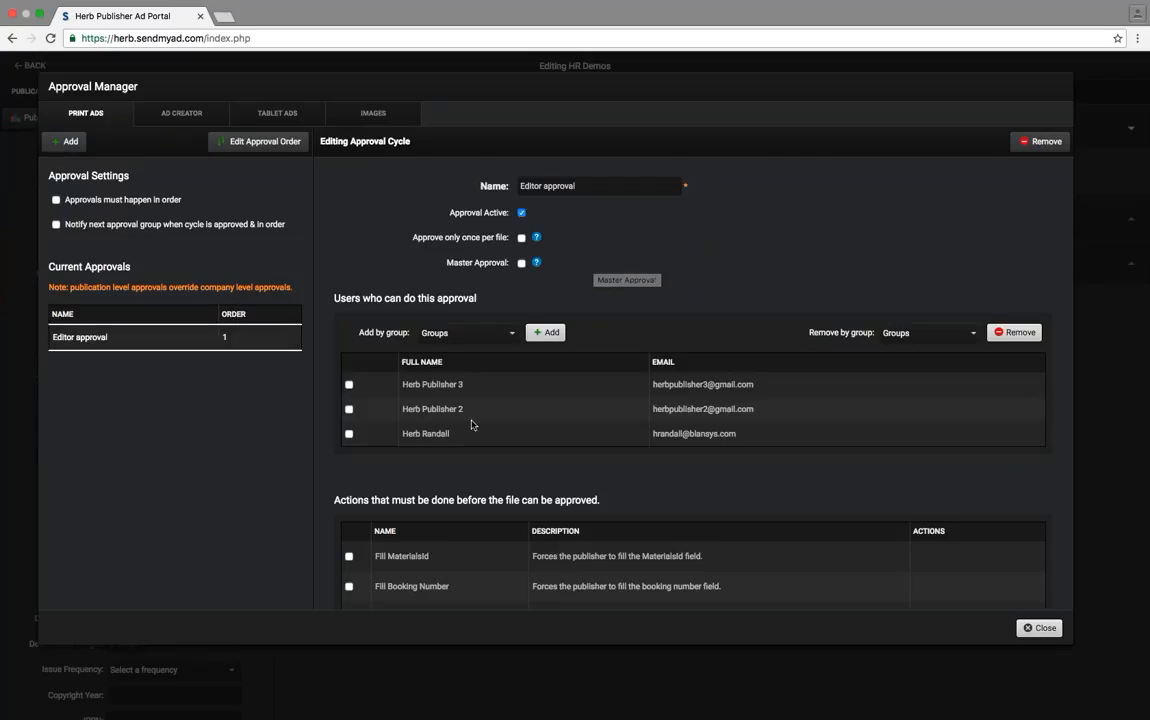
scroll(622, 434, down, 3)
scroll(495, 280, up, 2)
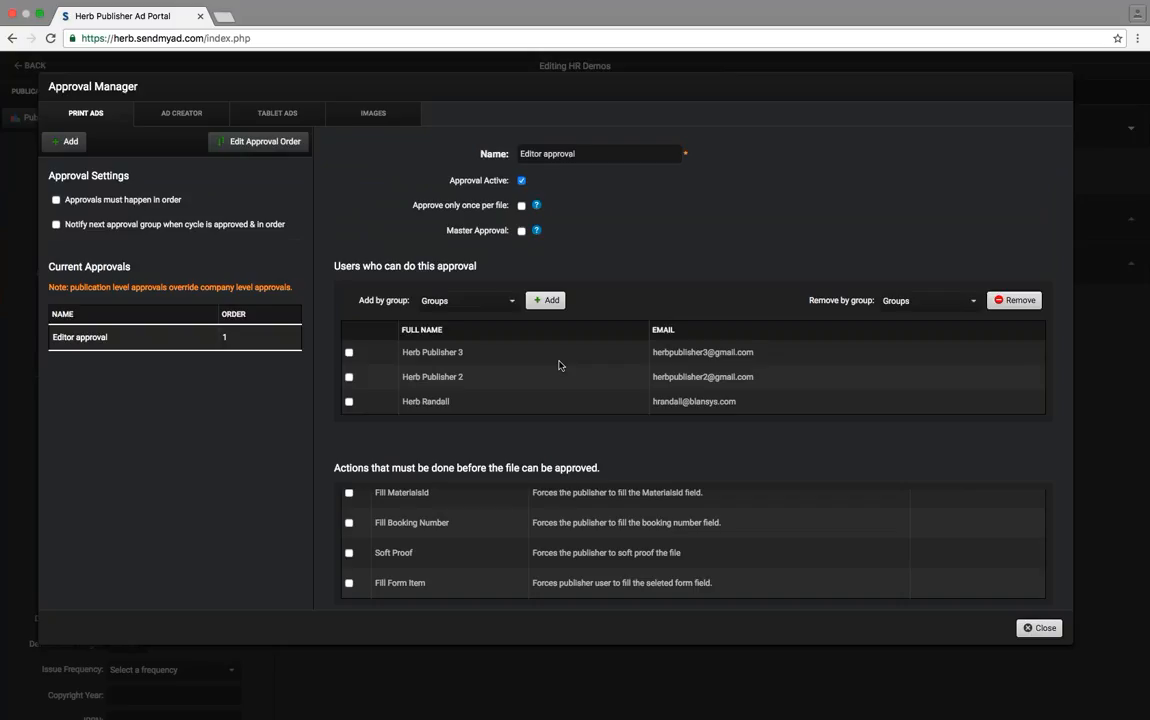
- Add the members of the August Webinar group to the users who can do the Editor approval
click(467, 300)
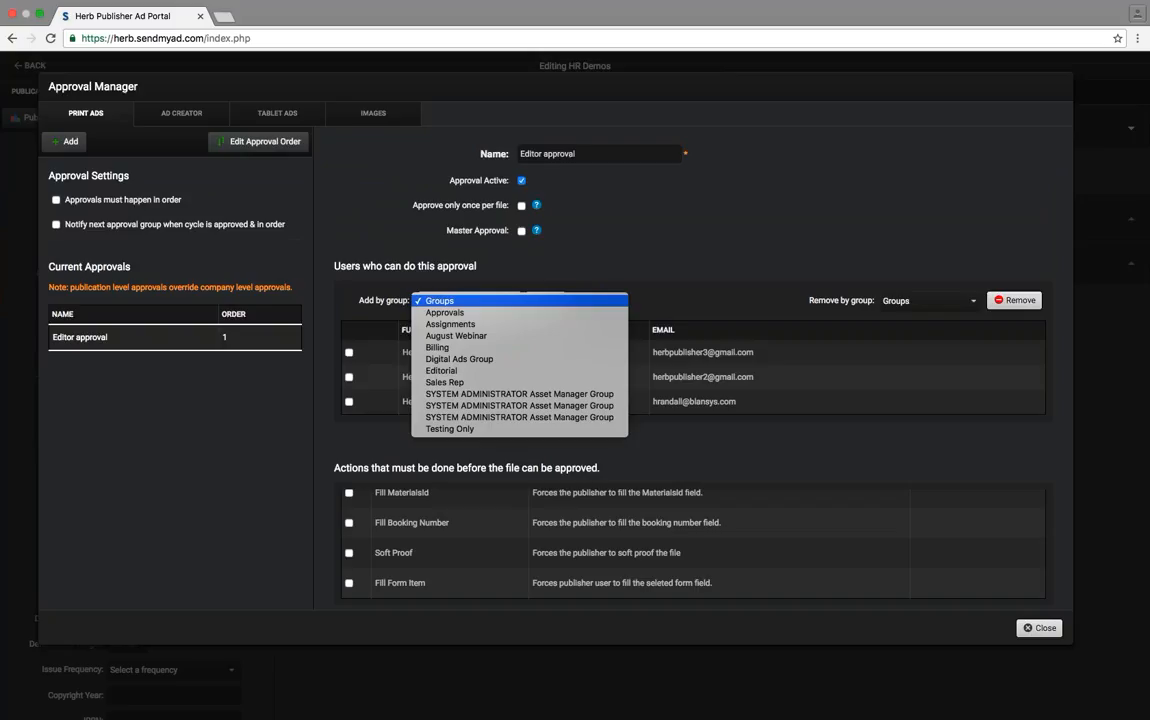
click(480, 337)
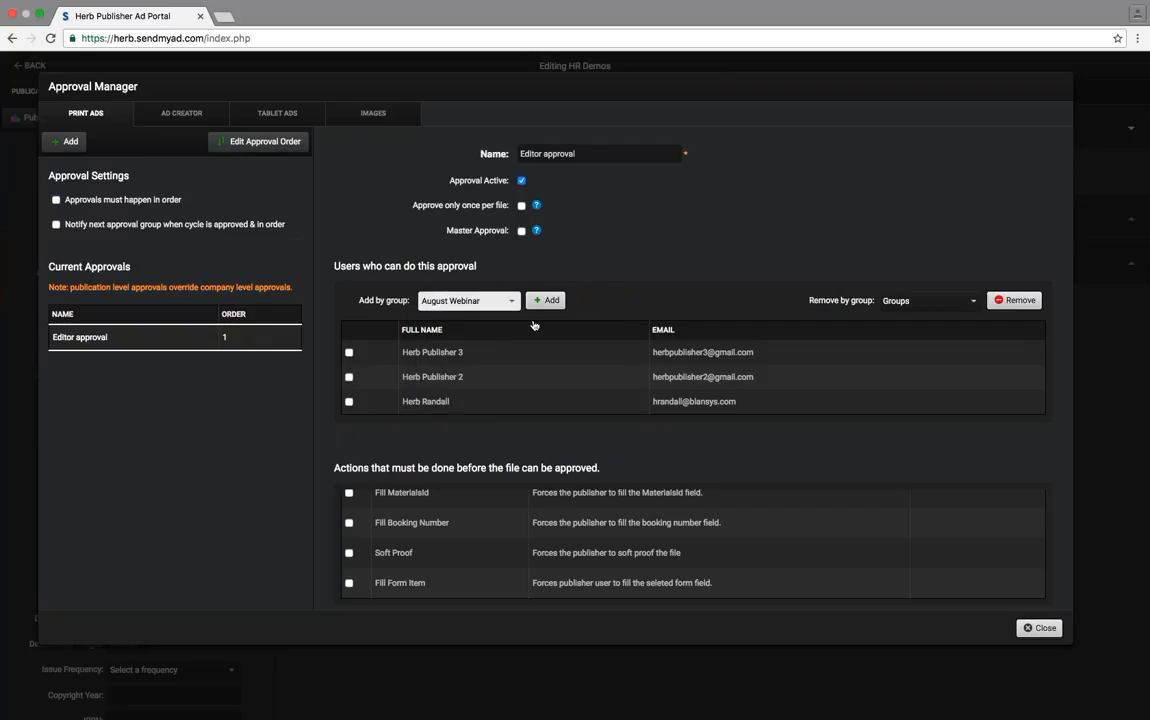
click(540, 302)
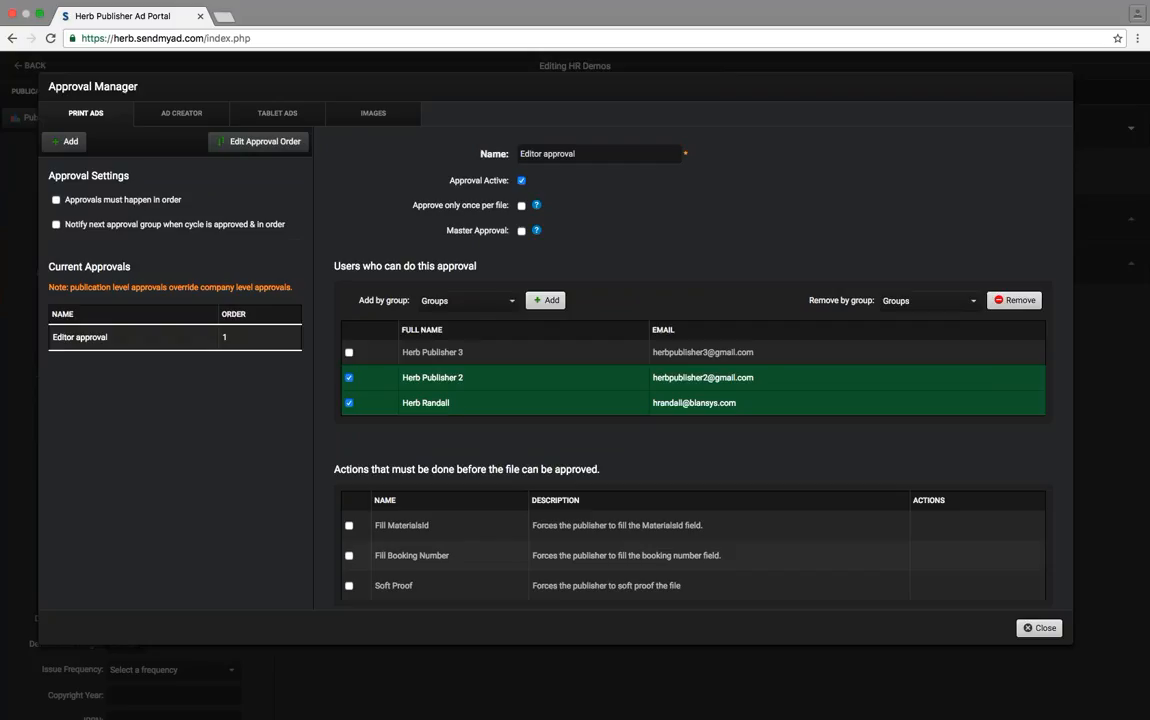
click(470, 300)
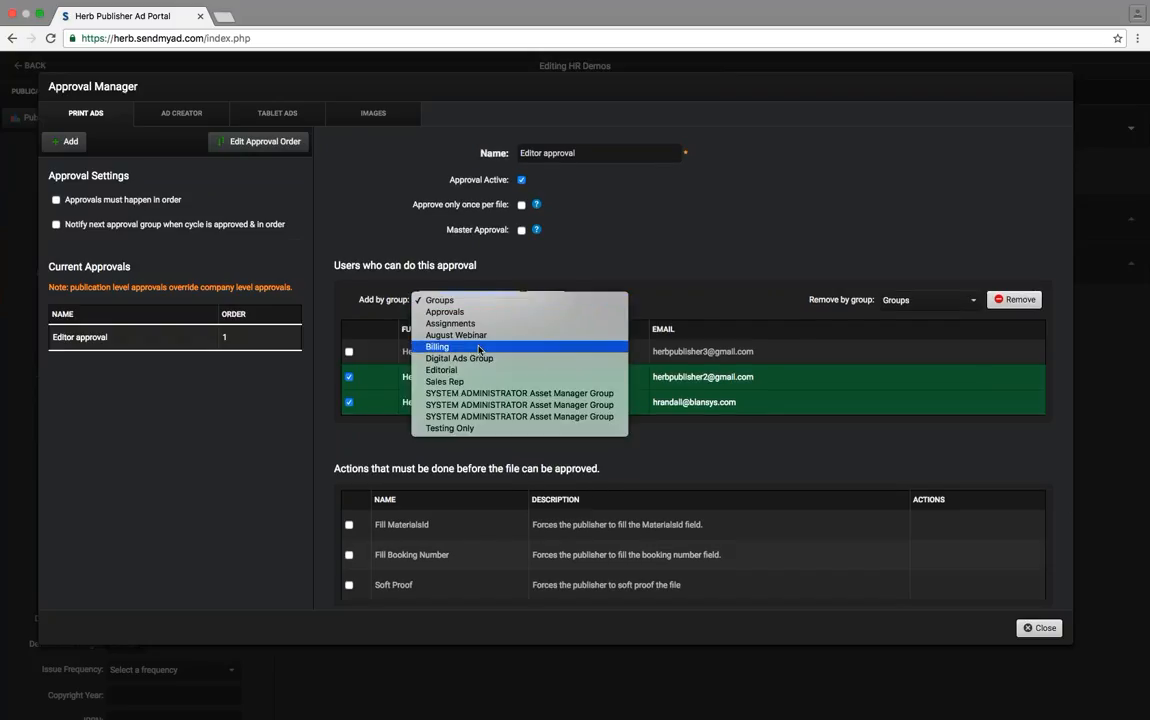
click(653, 247)
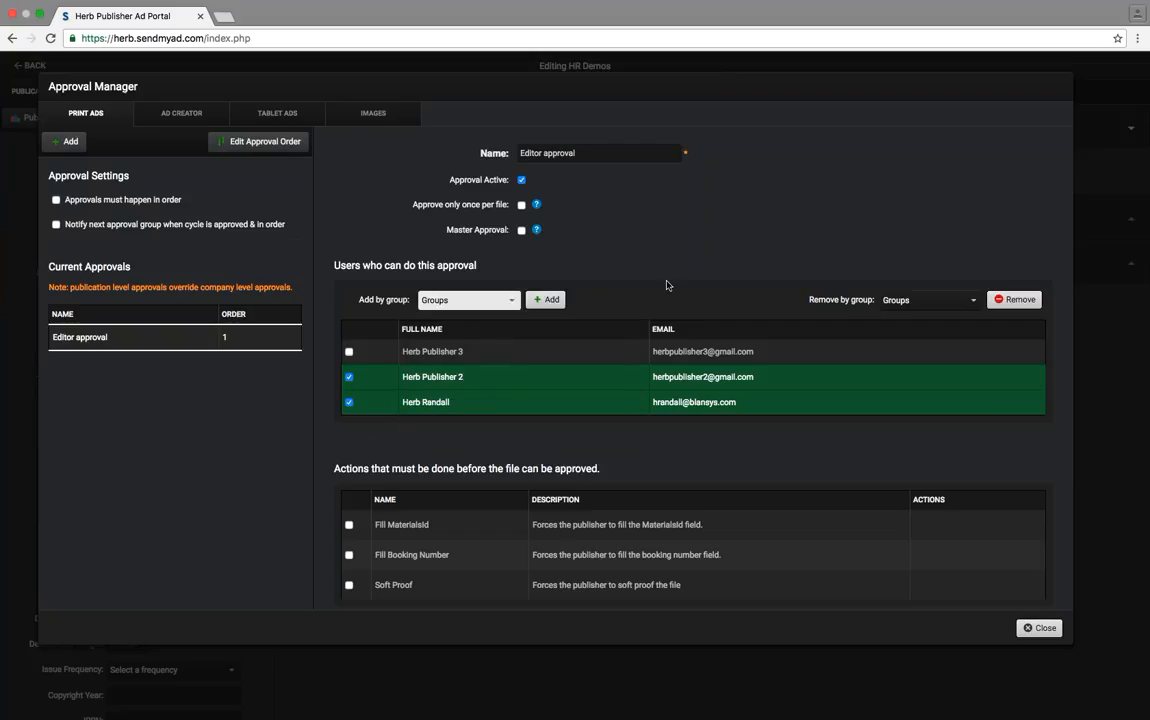
- Remove the August Webinar group's members from the users who can do the Editor approval
click(928, 300)
click(915, 330)
click(1014, 299)
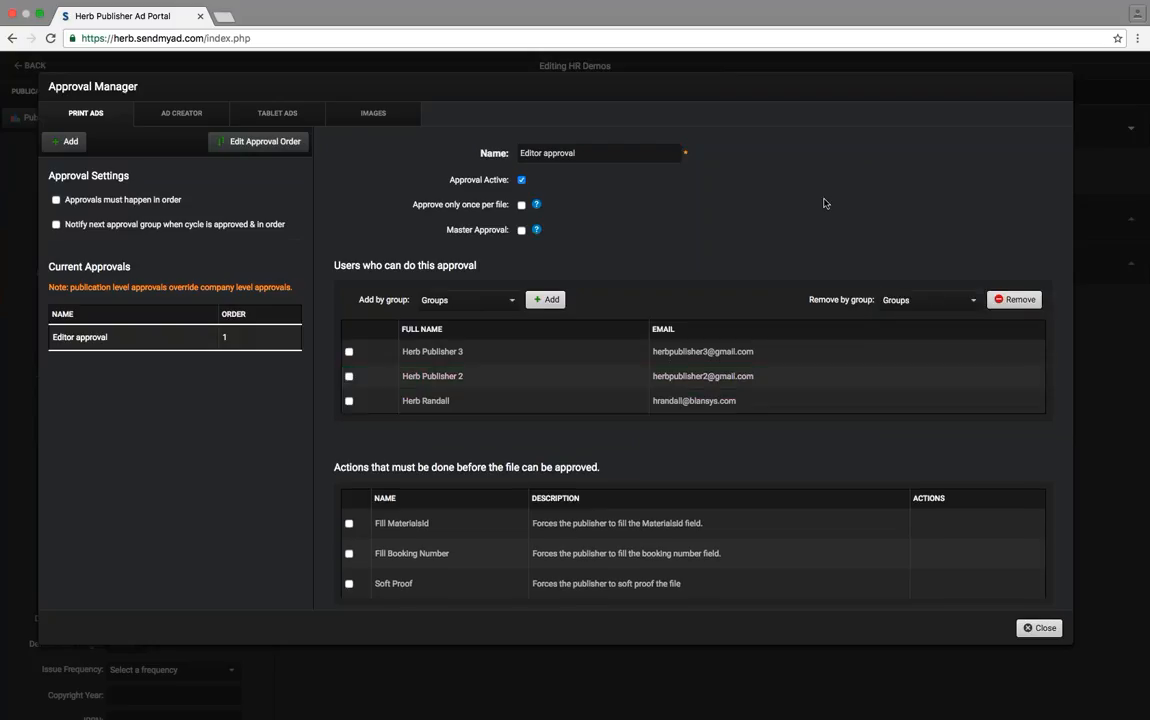
- Assign the August Webinar group's members to the Editor approval once more, then close the approval settings and leave HR Demos
click(478, 300)
click(487, 335)
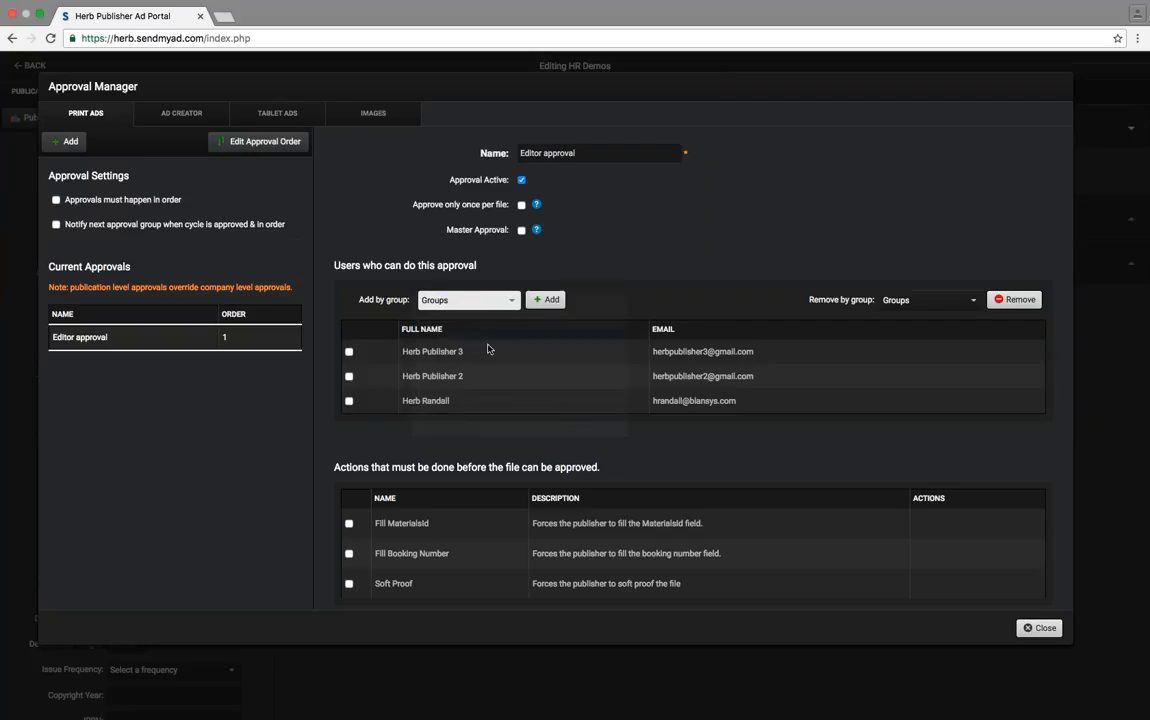
click(545, 299)
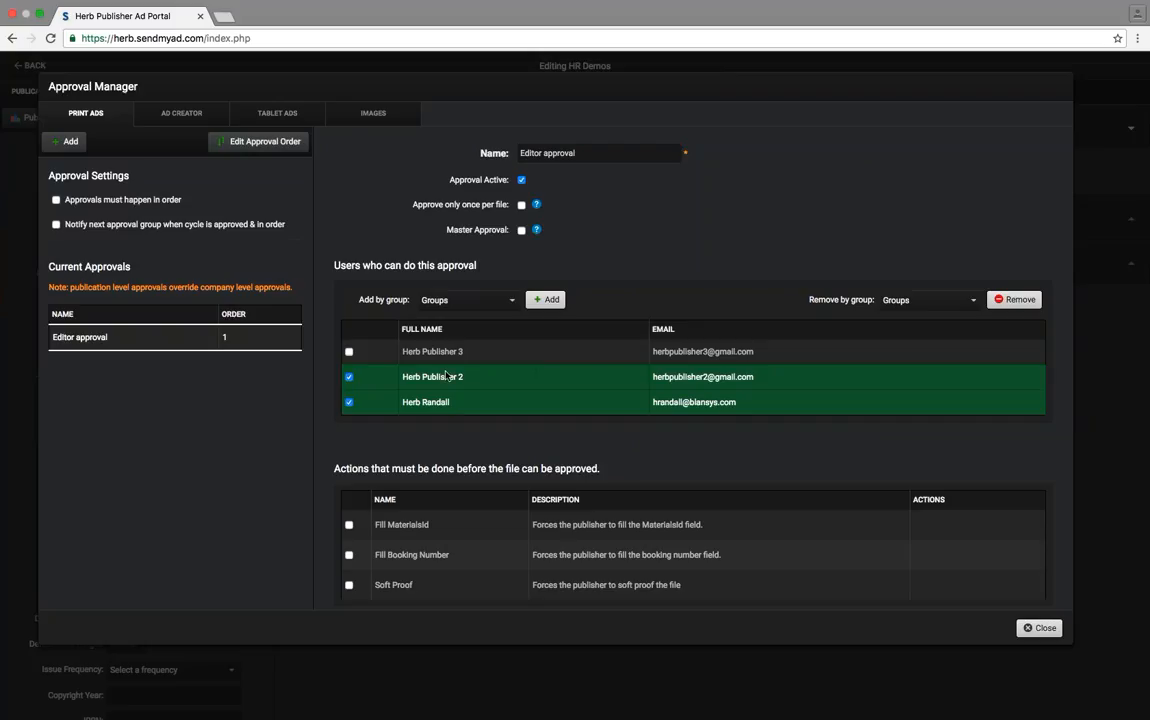
click(456, 300)
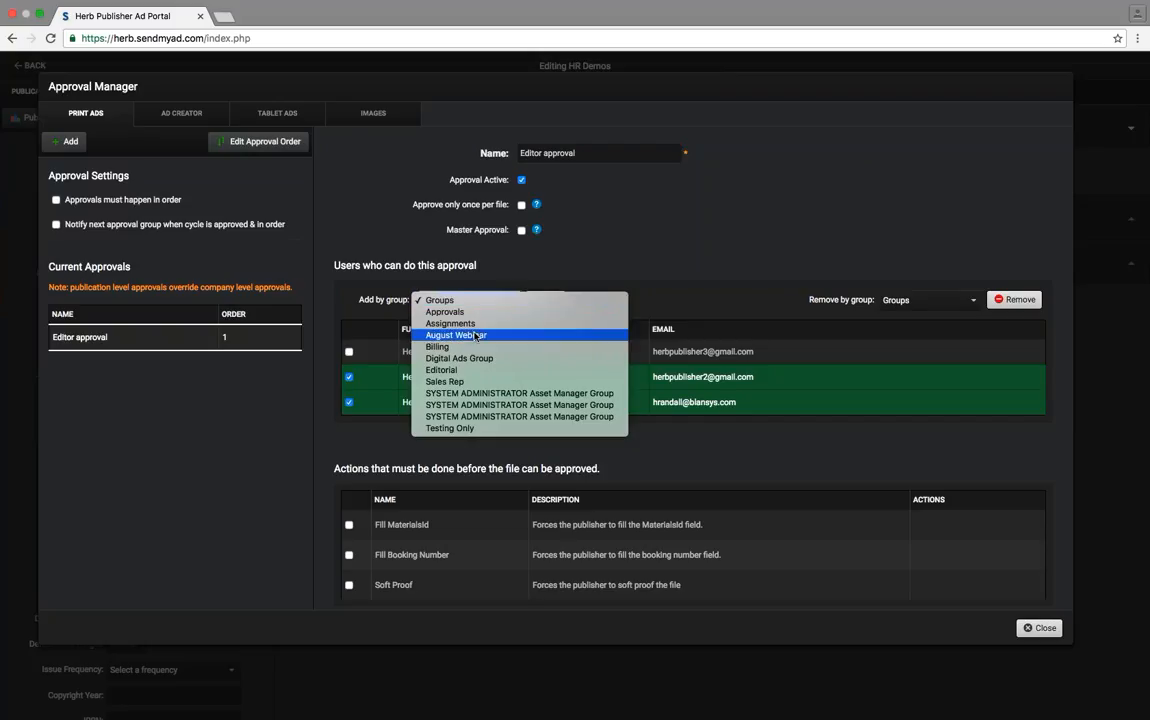
click(476, 336)
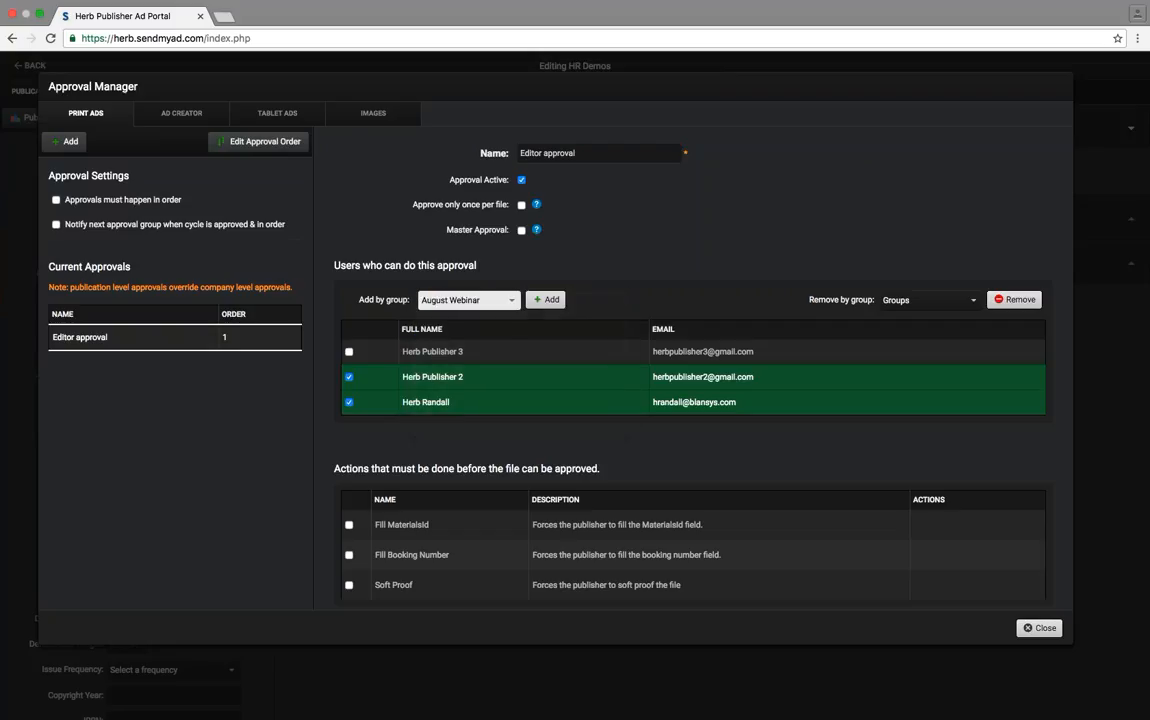
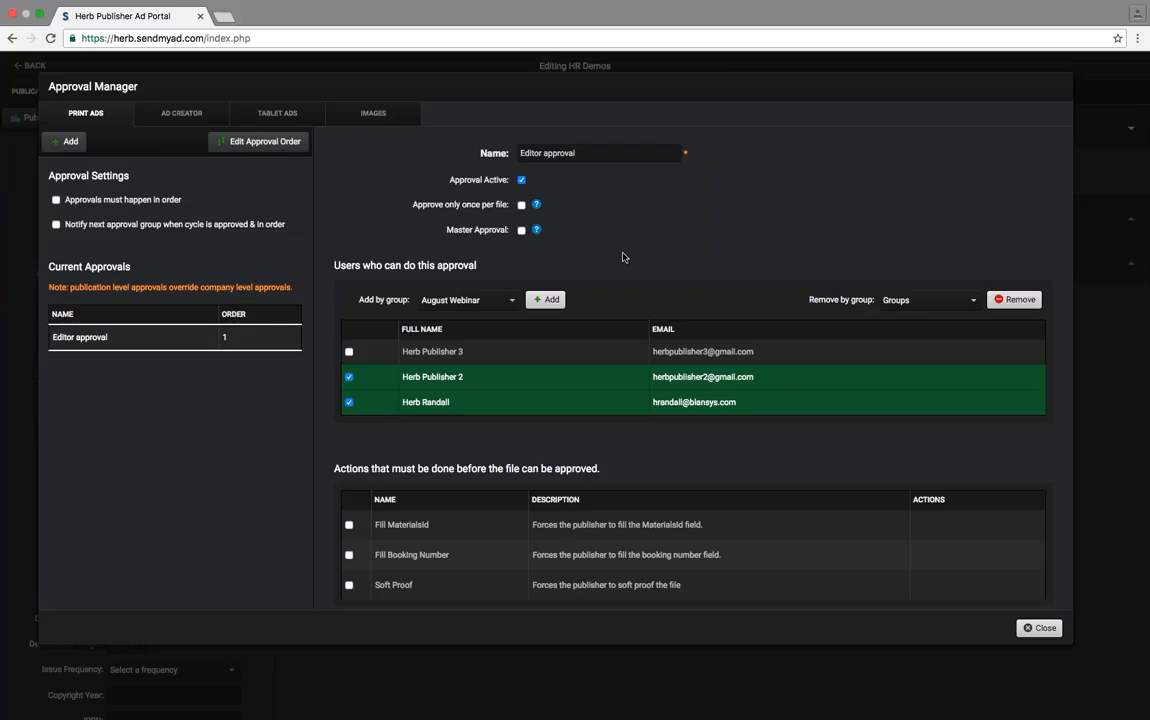
click(1044, 628)
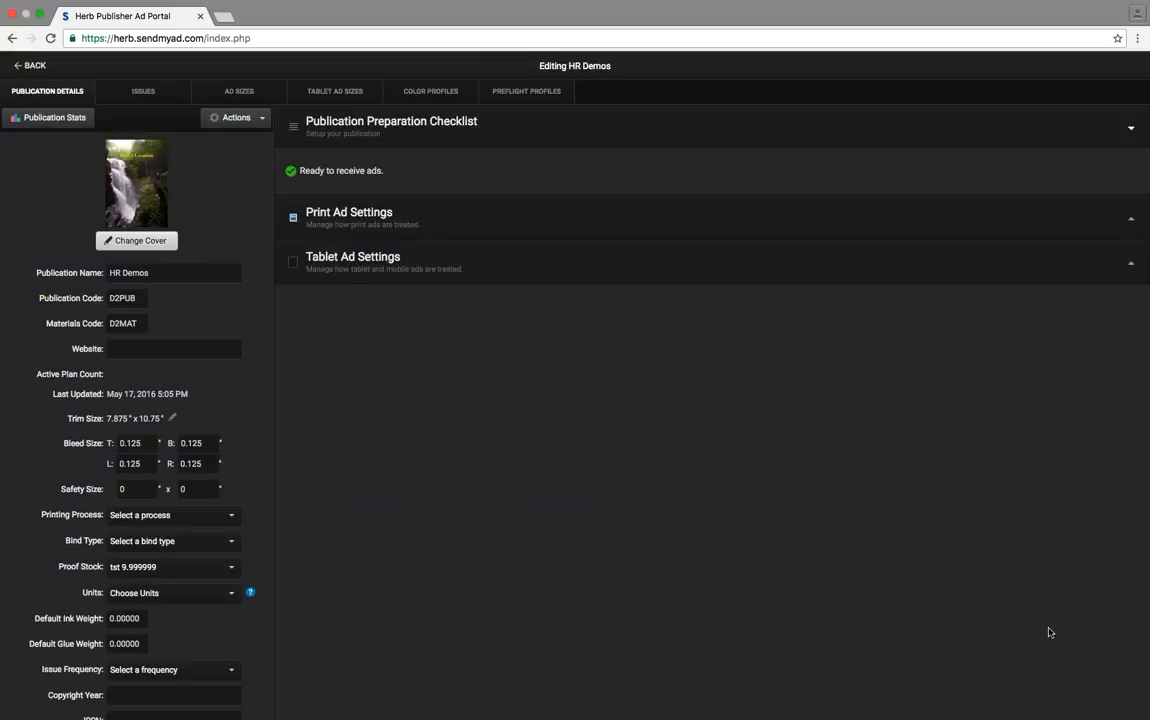
click(34, 66)
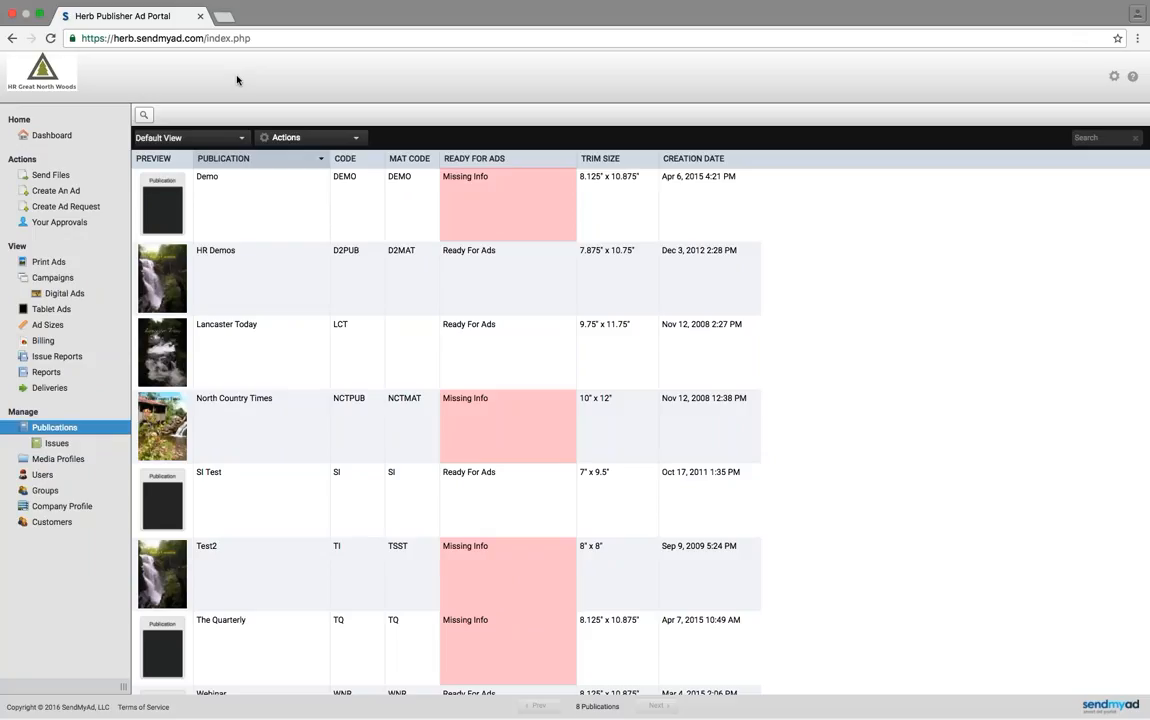
- Look at the rights and group memberships of the user who logged in today, then return to the users list
click(42, 474)
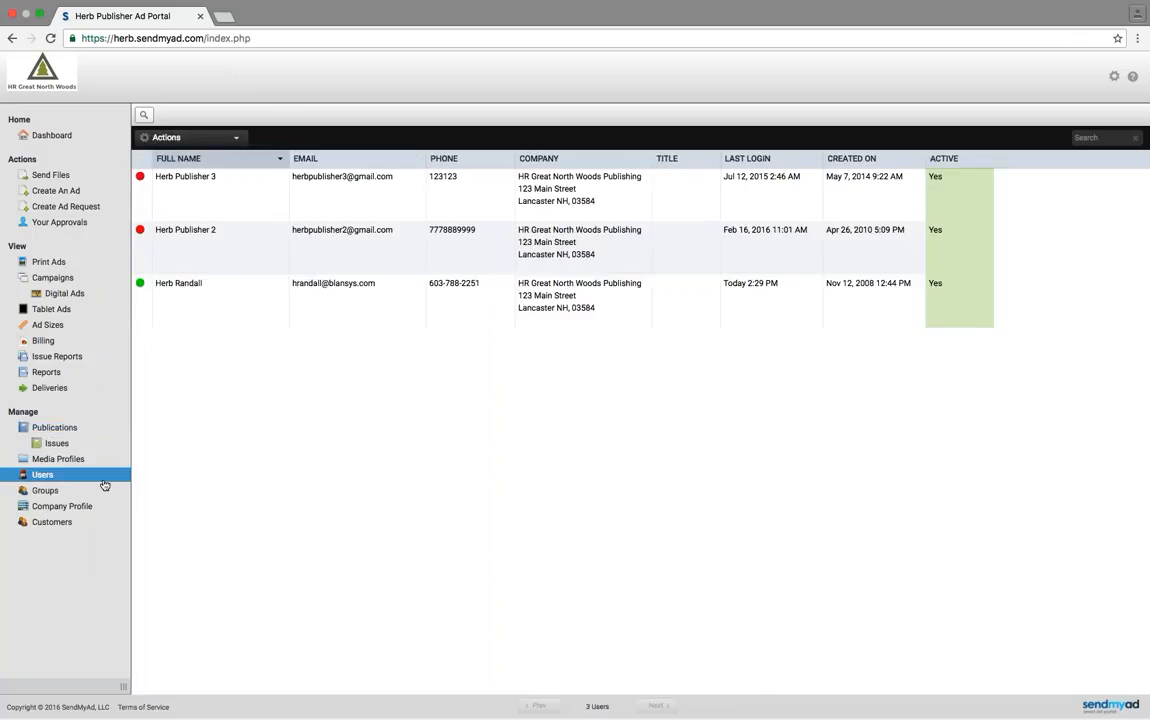
click(180, 290)
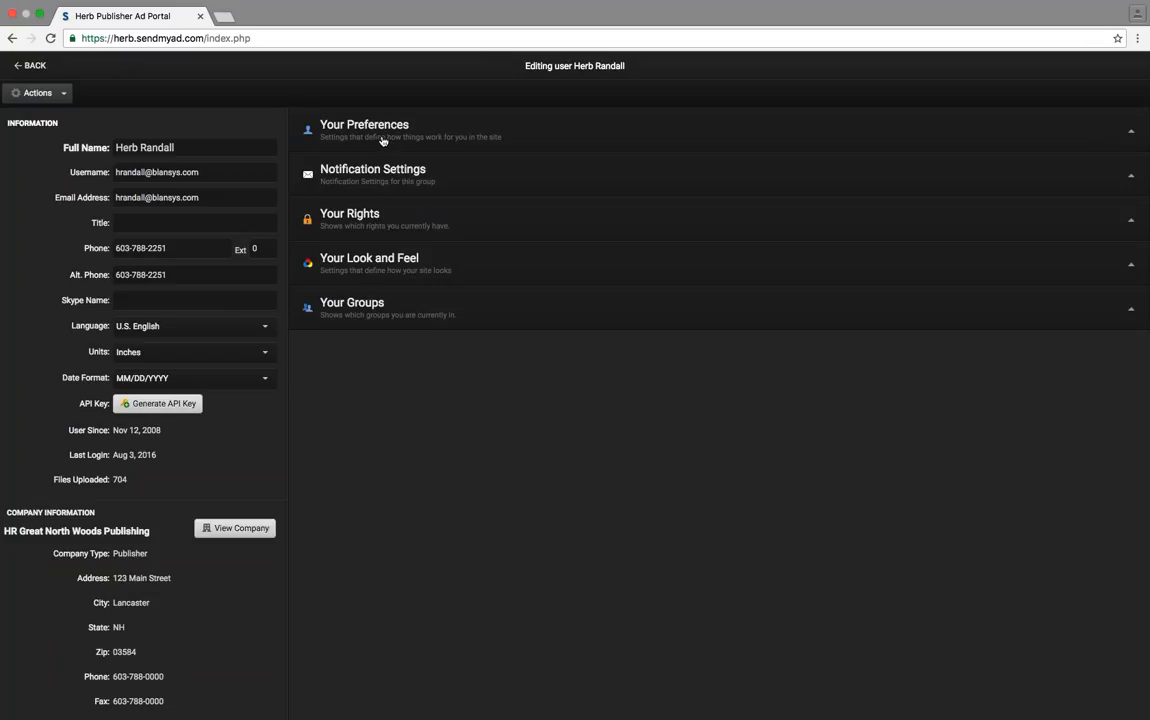
click(352, 216)
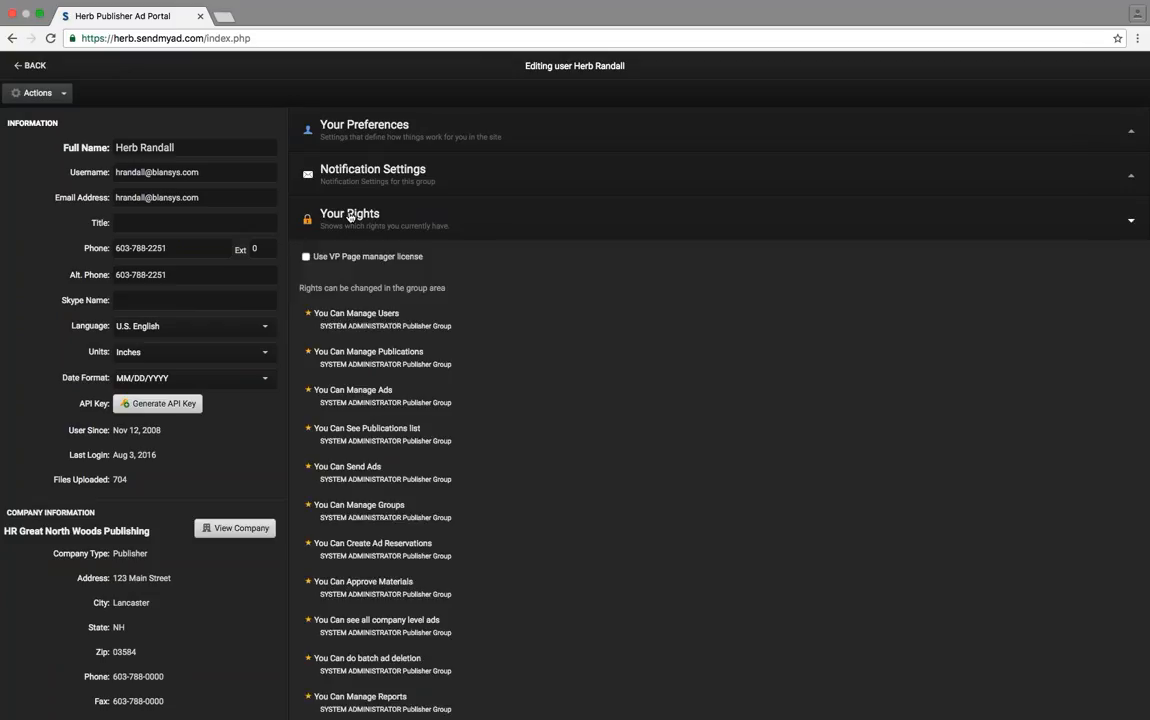
click(350, 216)
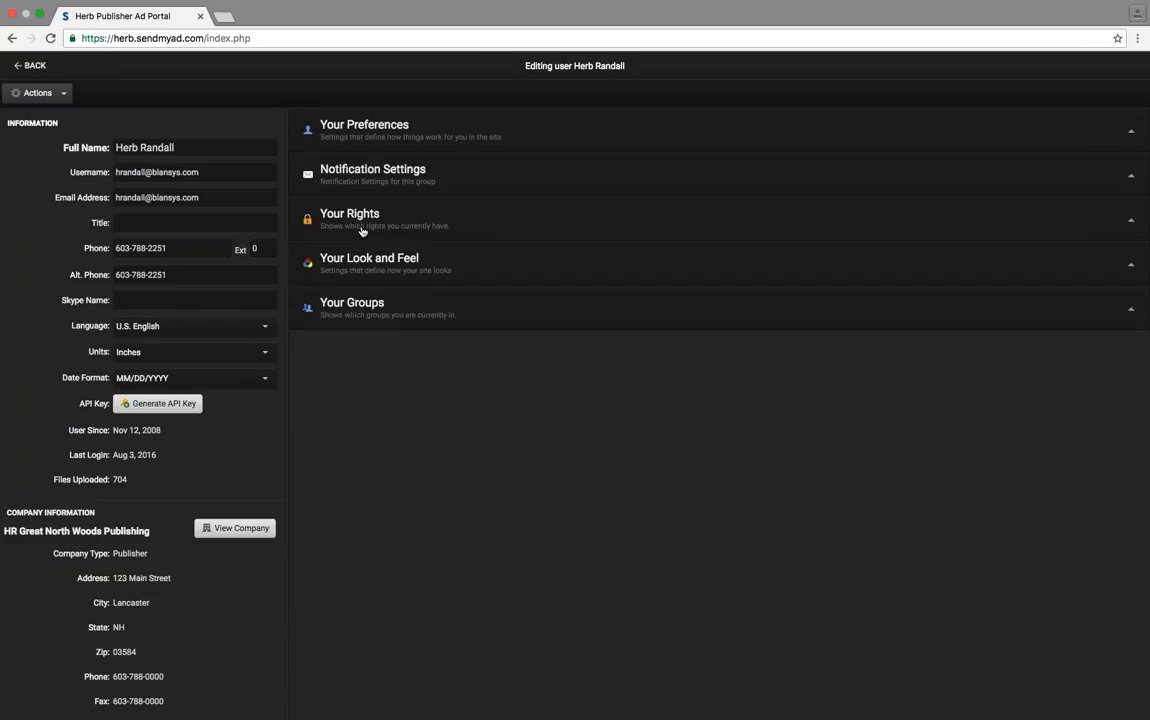
click(365, 311)
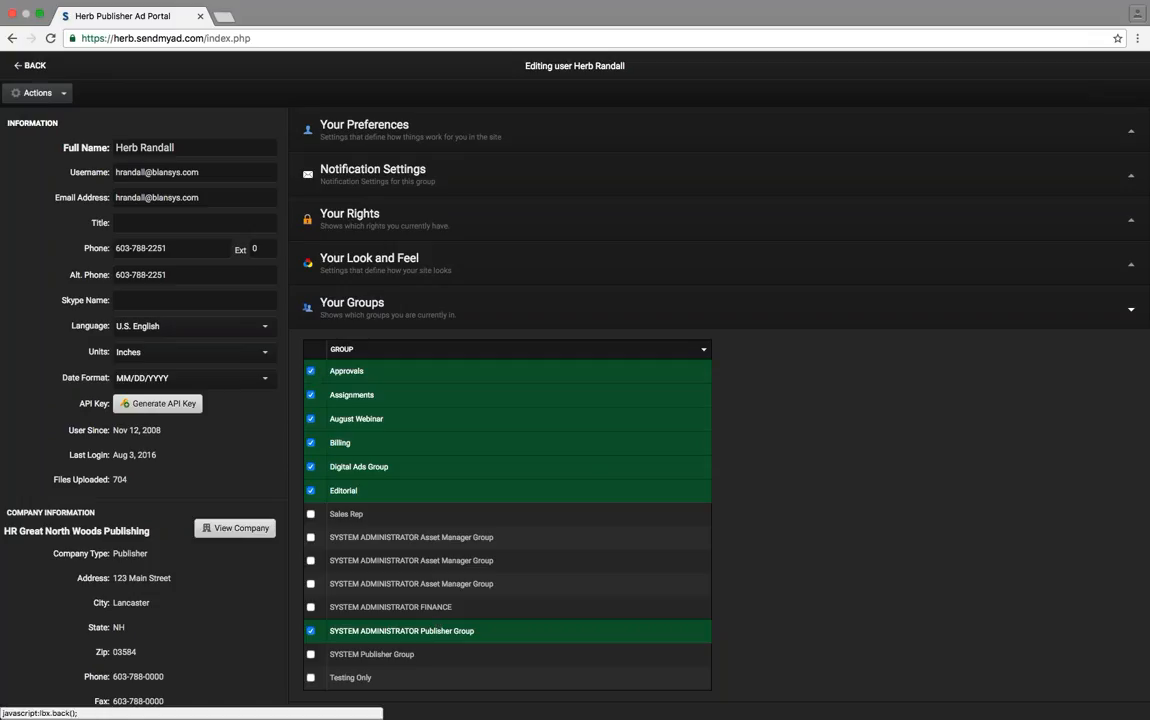
click(30, 65)
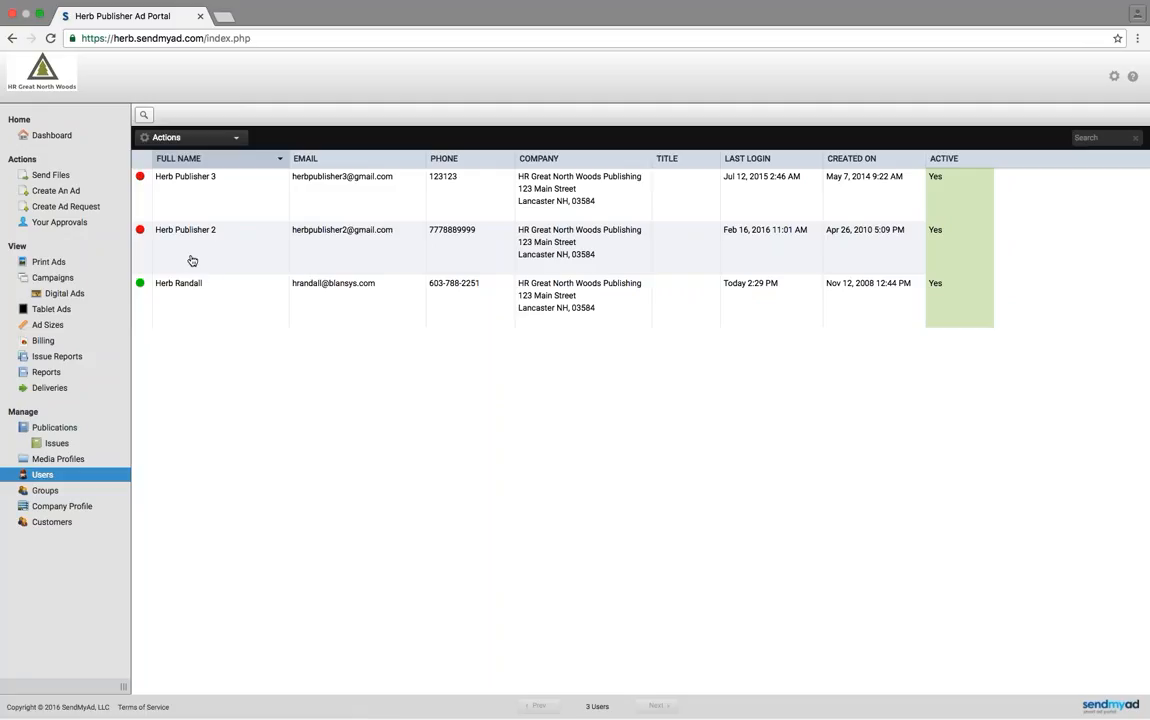
- Take the user who logged in today out of the August Webinar group and leave their profile
click(342, 305)
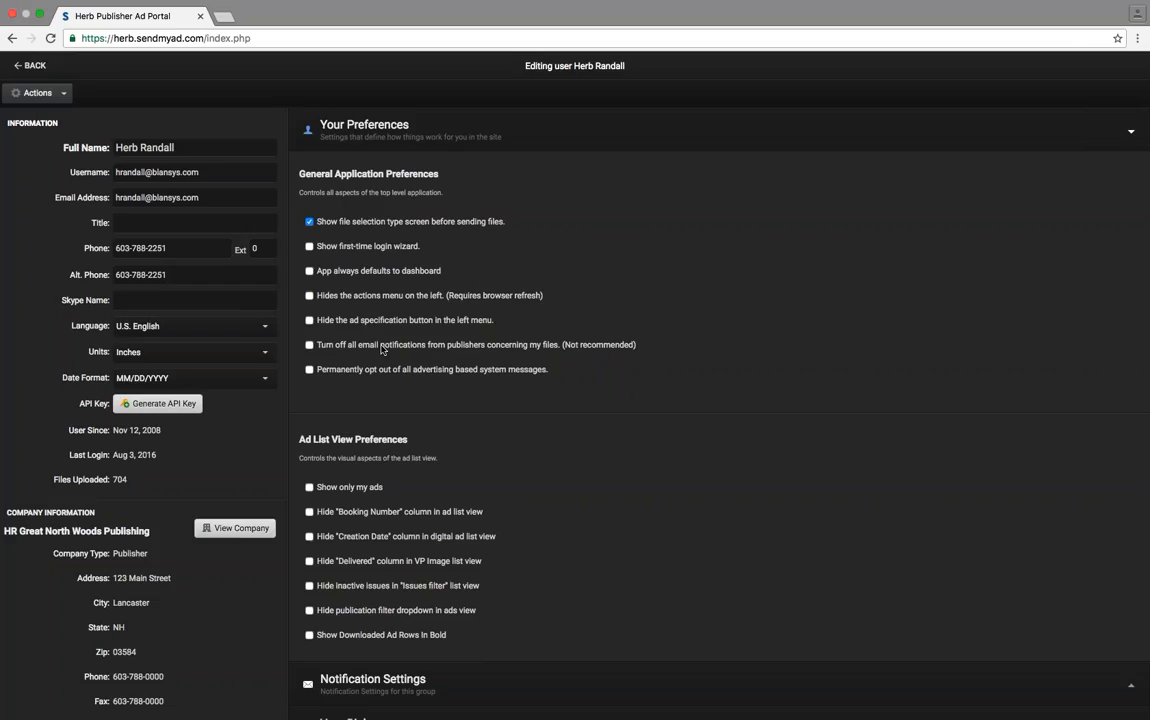
click(355, 130)
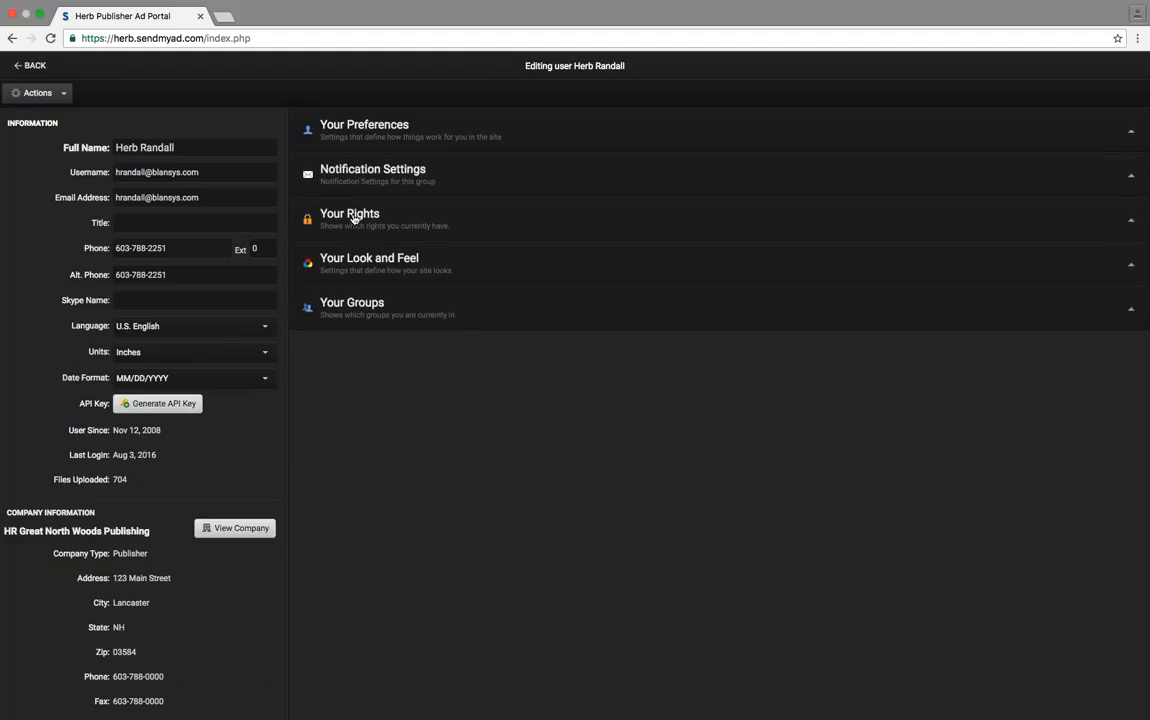
click(364, 308)
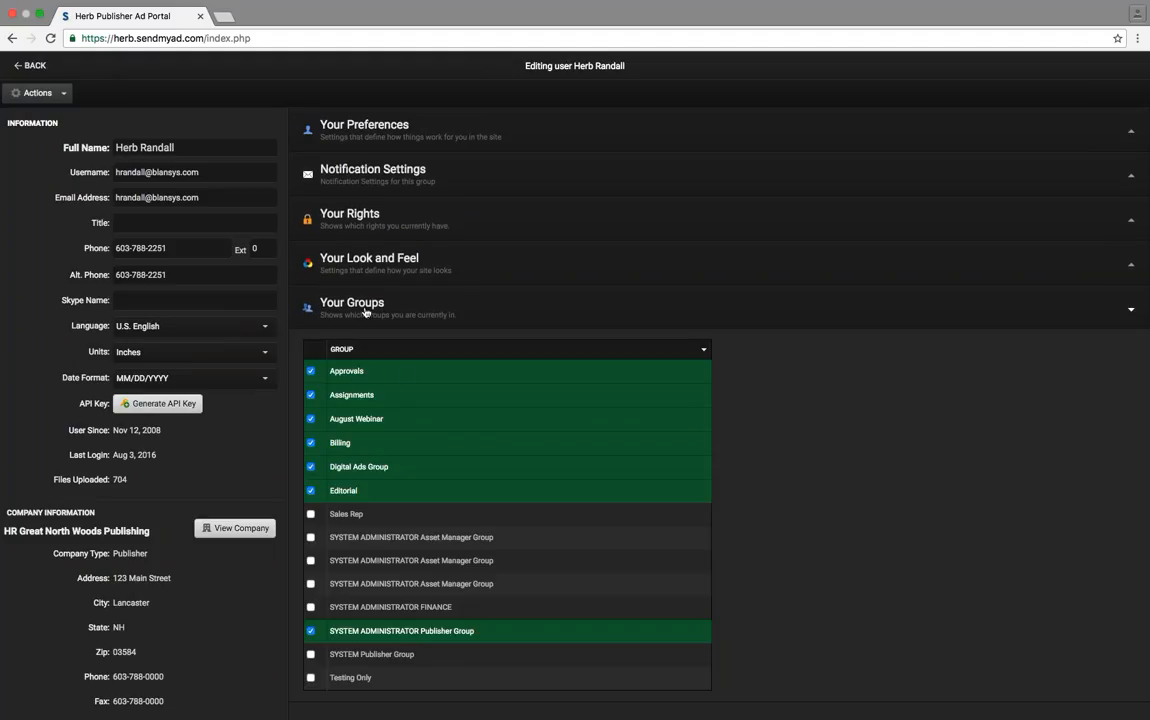
click(311, 420)
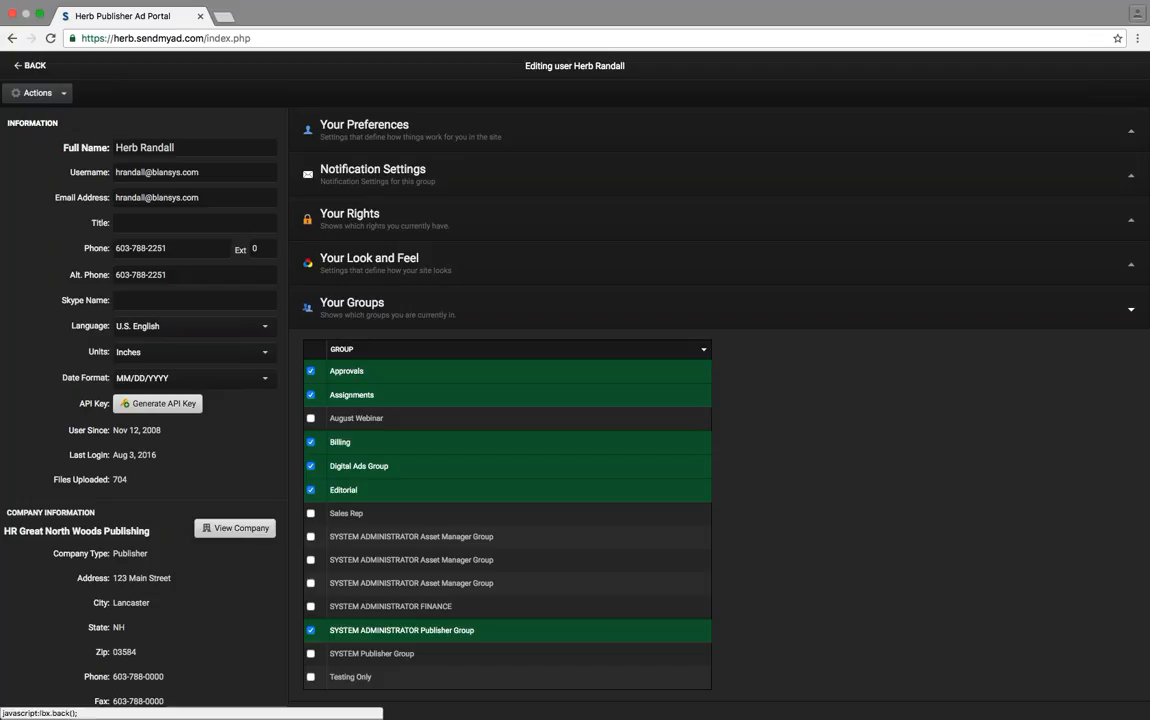
click(32, 65)
- Search the groups list for "publ", then clear the search
click(66, 494)
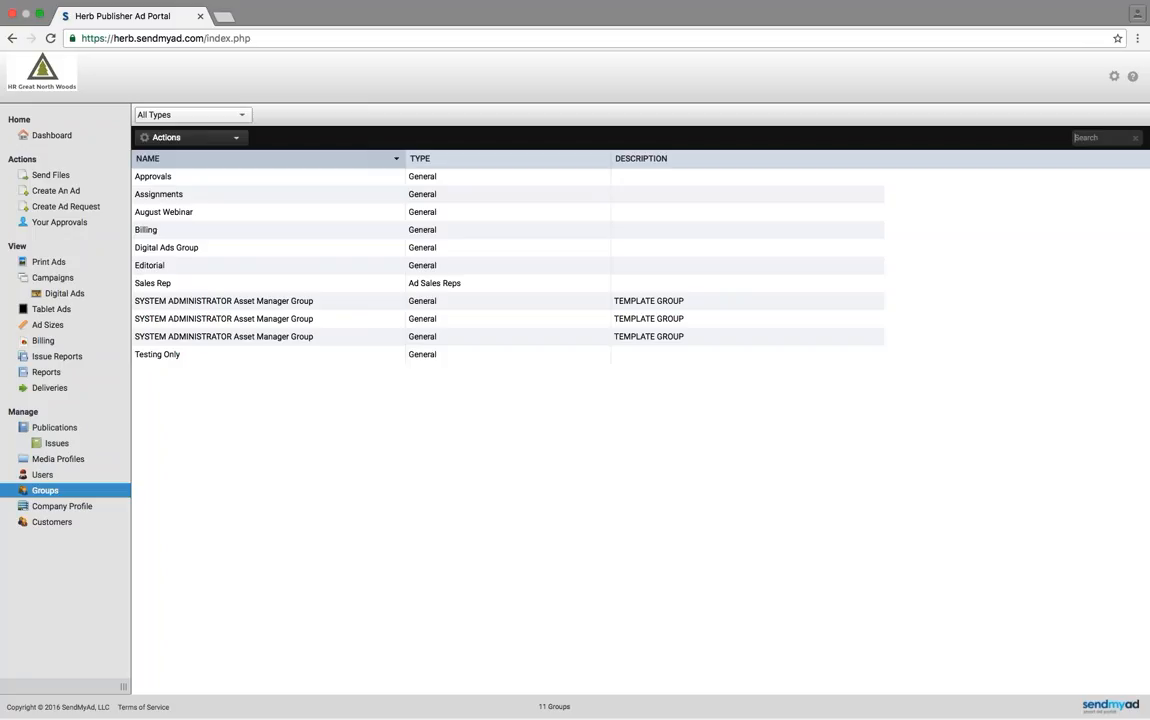
text(publ)
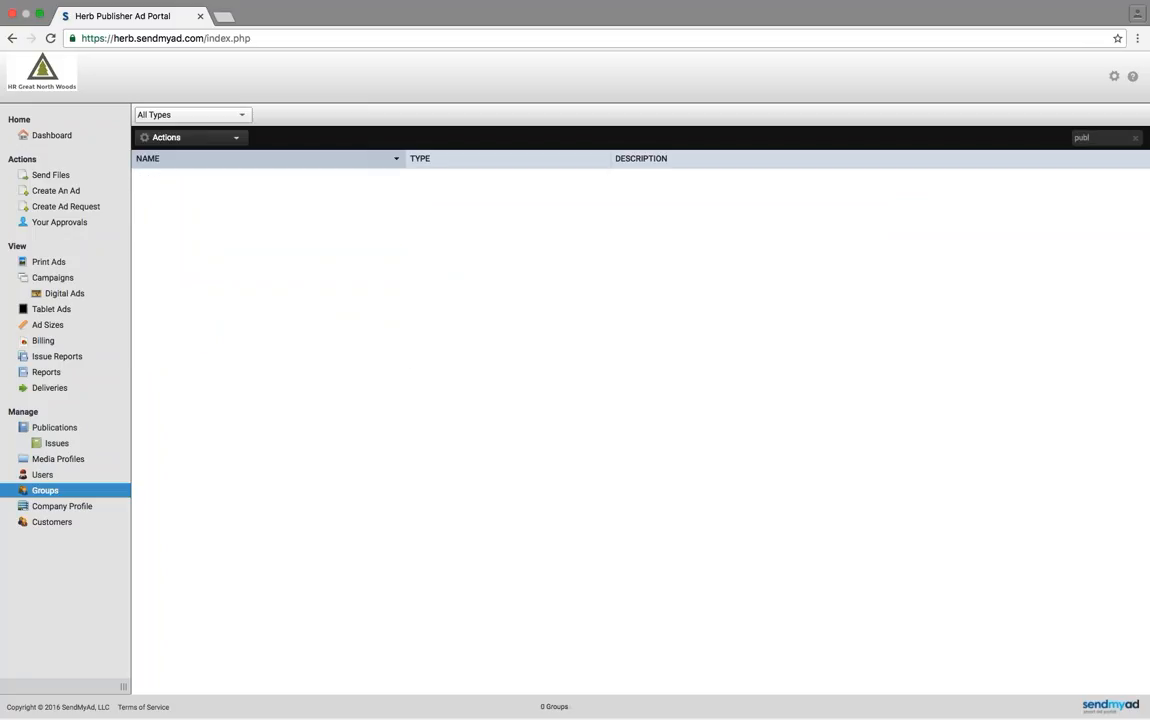
key(BackSpace)
key(BackSpace)
key(BackSpace)
key(BackSpace)
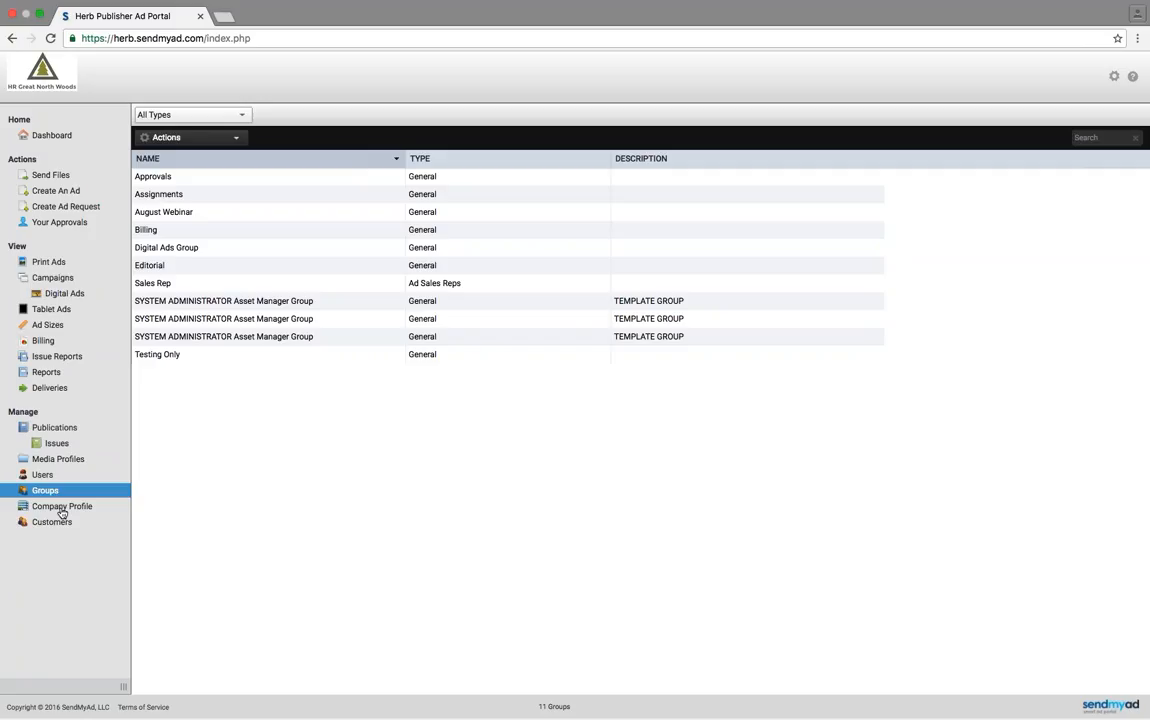
- Reopen the profile of the user who logged in today and show the groups they belong to
click(43, 474)
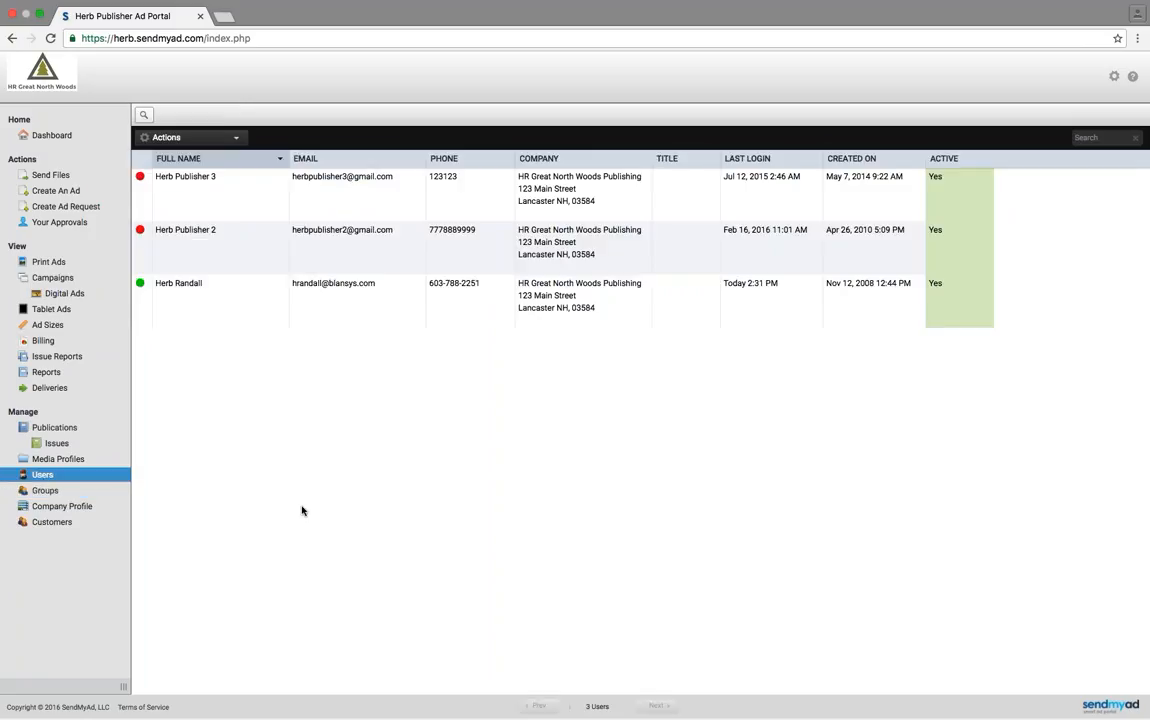
double_click(162, 295)
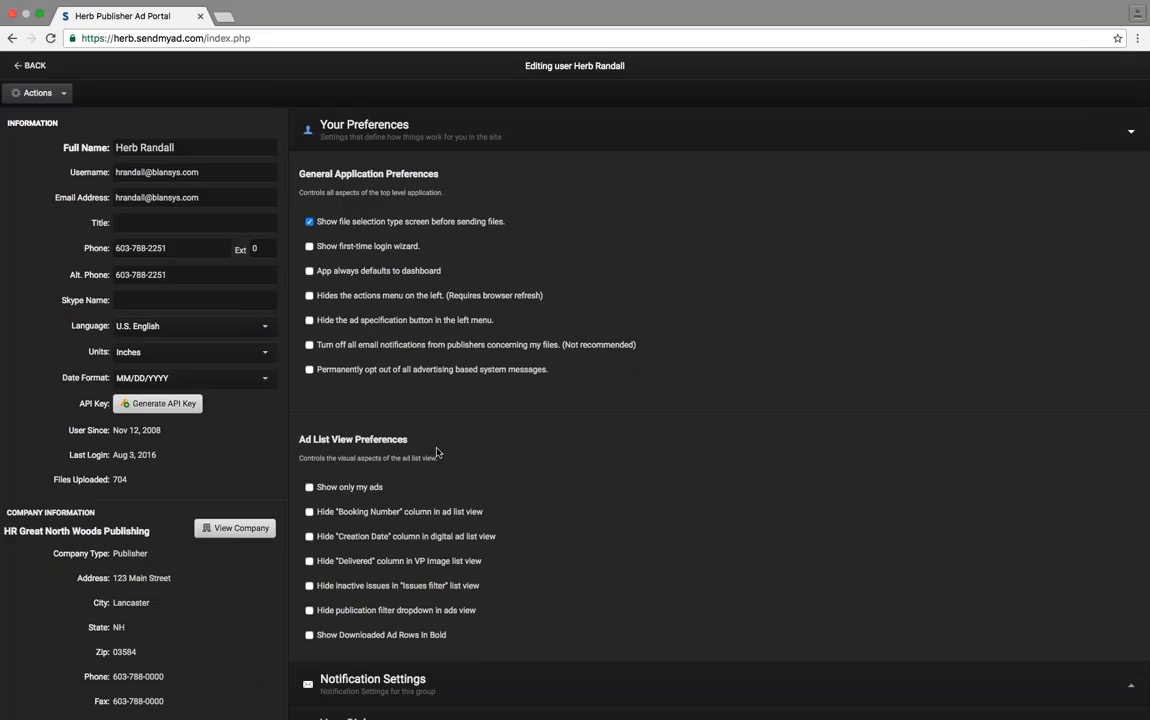
scroll(542, 527, down, 3)
scroll(542, 527, up, 3)
click(334, 121)
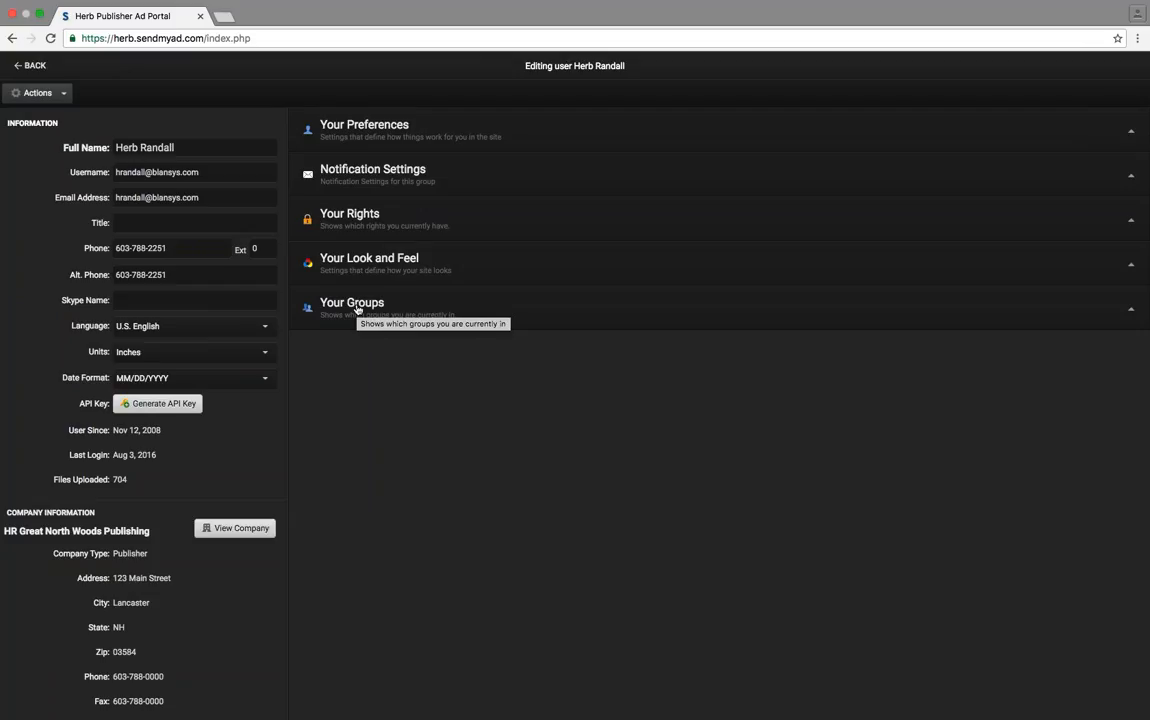
click(323, 208)
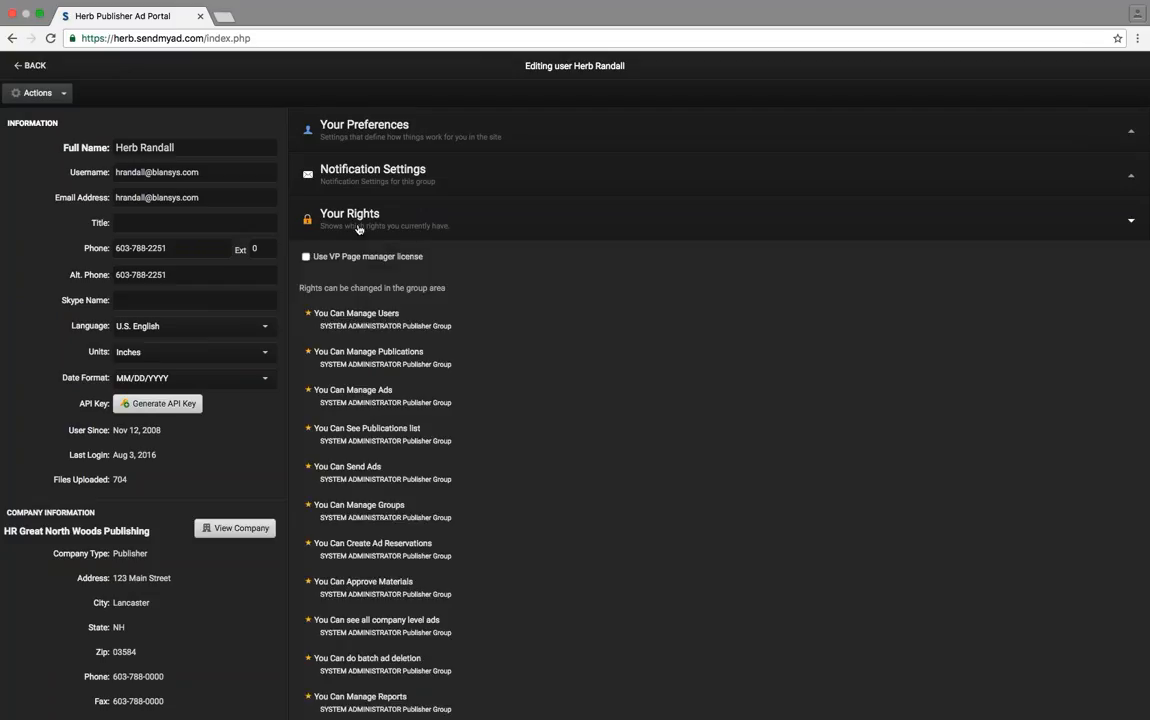
click(369, 216)
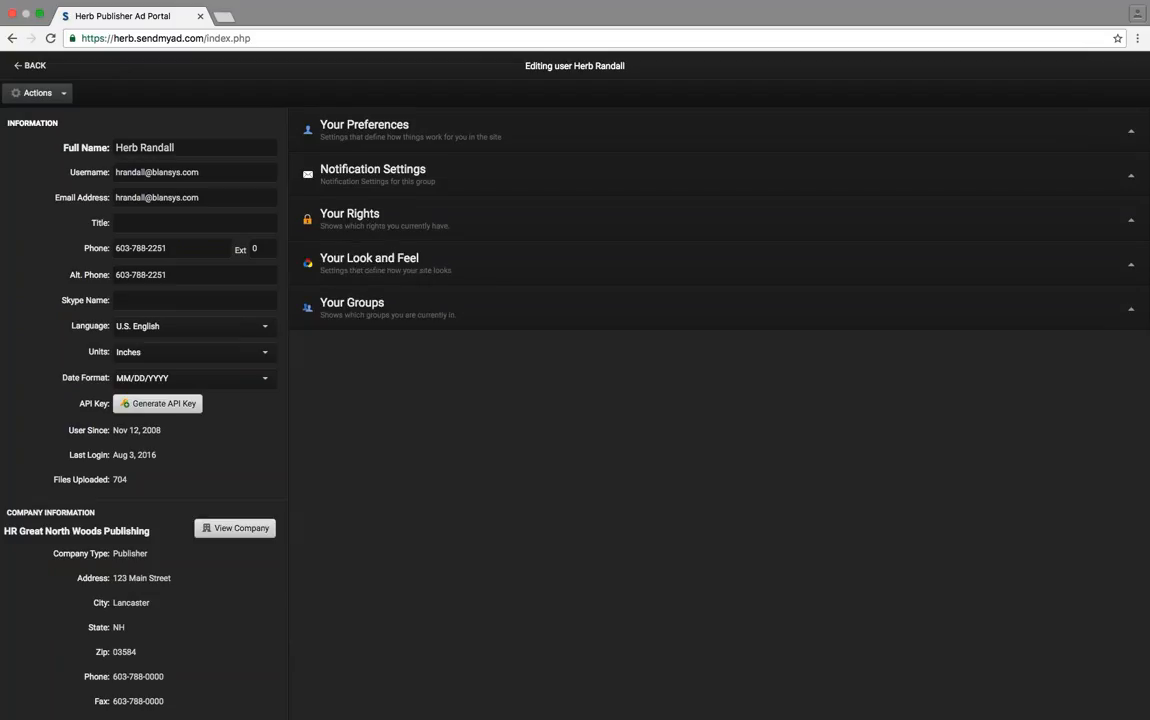
click(341, 302)
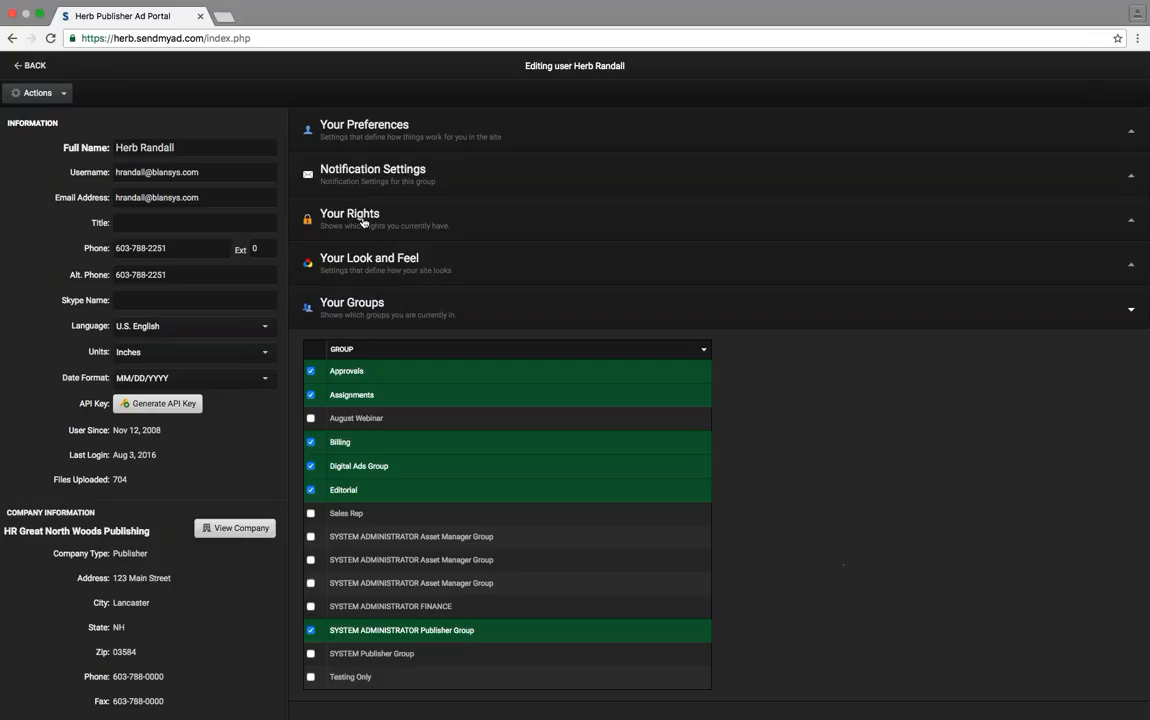
- Read through the user's full list of rights and the group granting each one, then return to the users list
click(327, 203)
scroll(570, 472, down, 2)
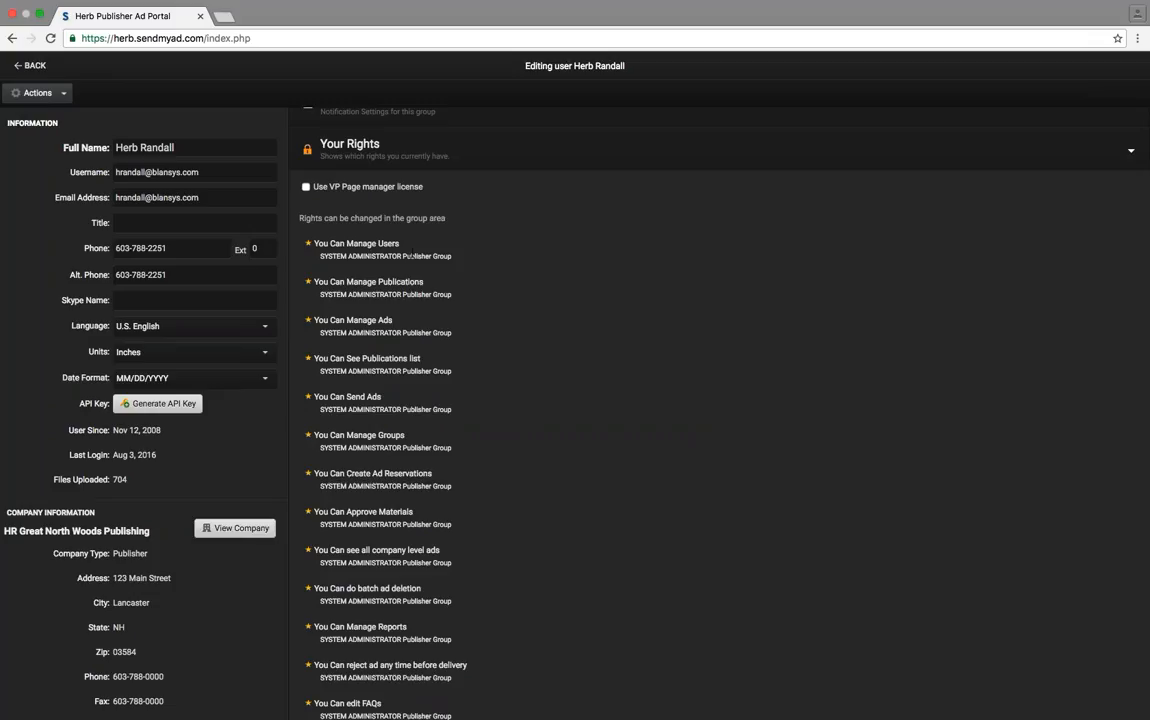
scroll(440, 361, down, 5)
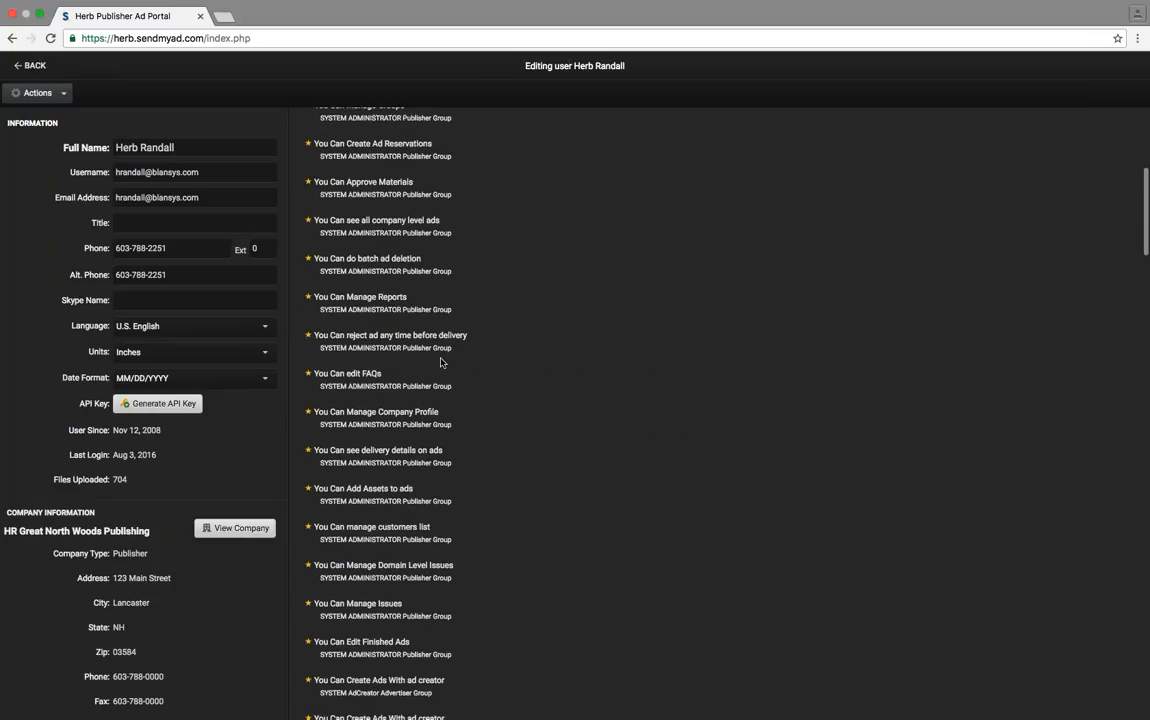
scroll(462, 380, down, 4)
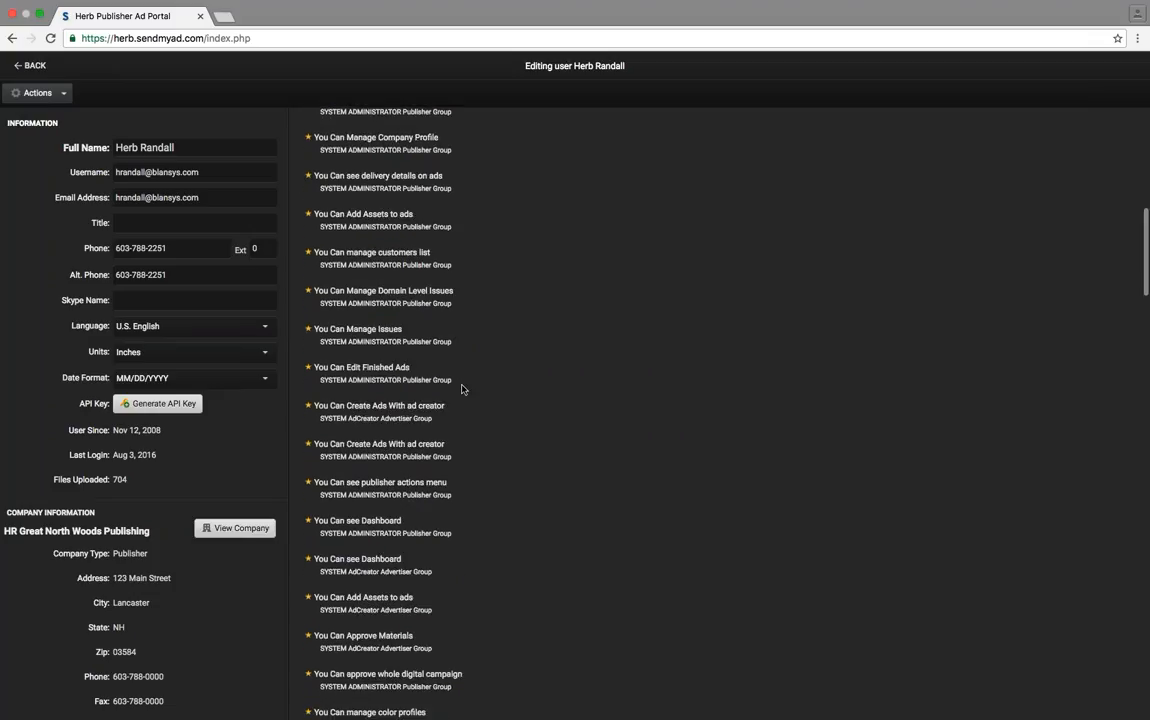
scroll(462, 389, down, 6)
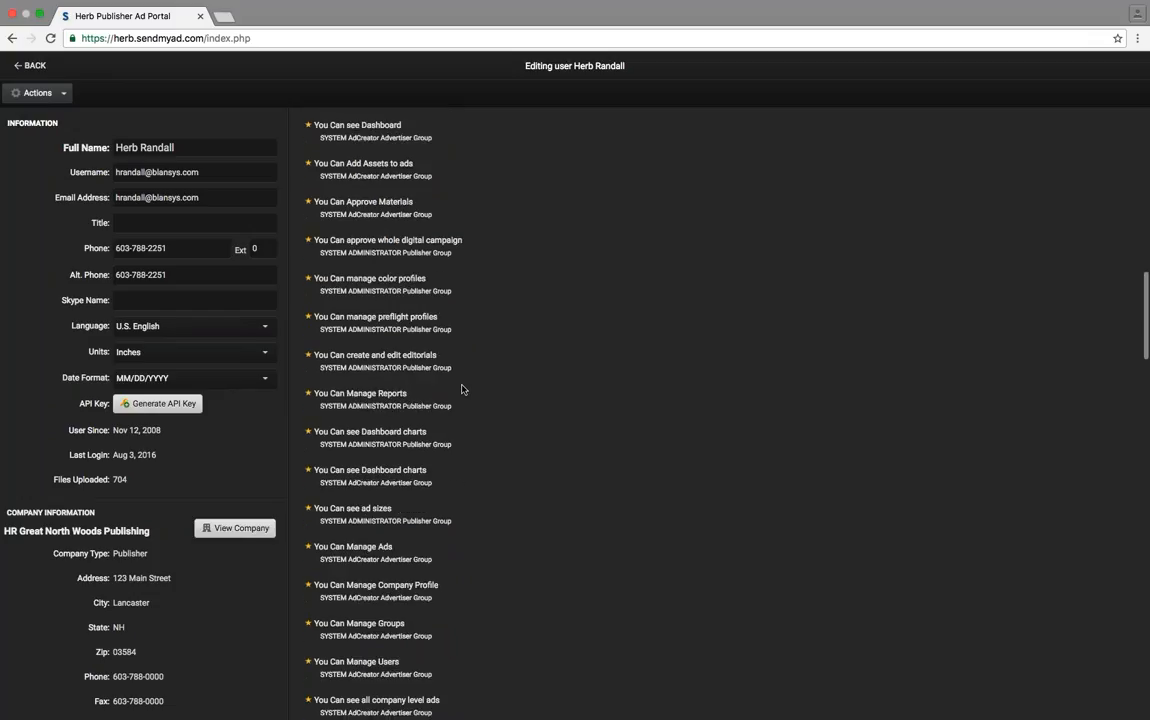
scroll(462, 389, down, 12)
scroll(462, 389, down, 15)
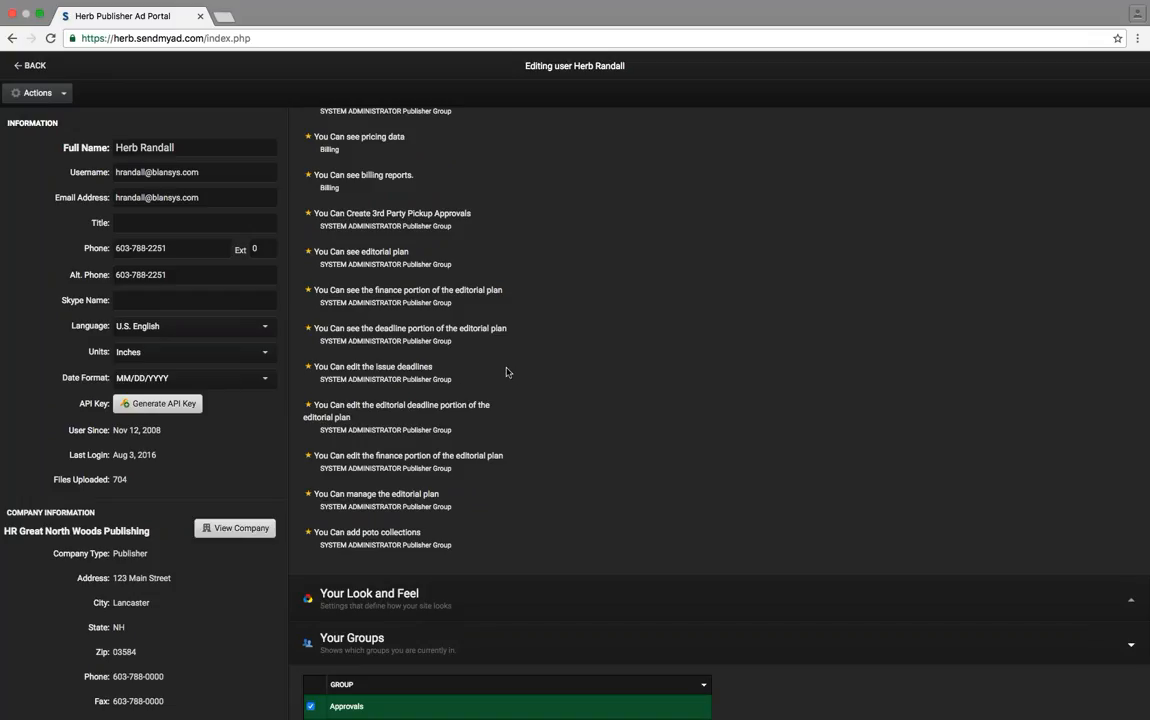
scroll(588, 441, up, 20)
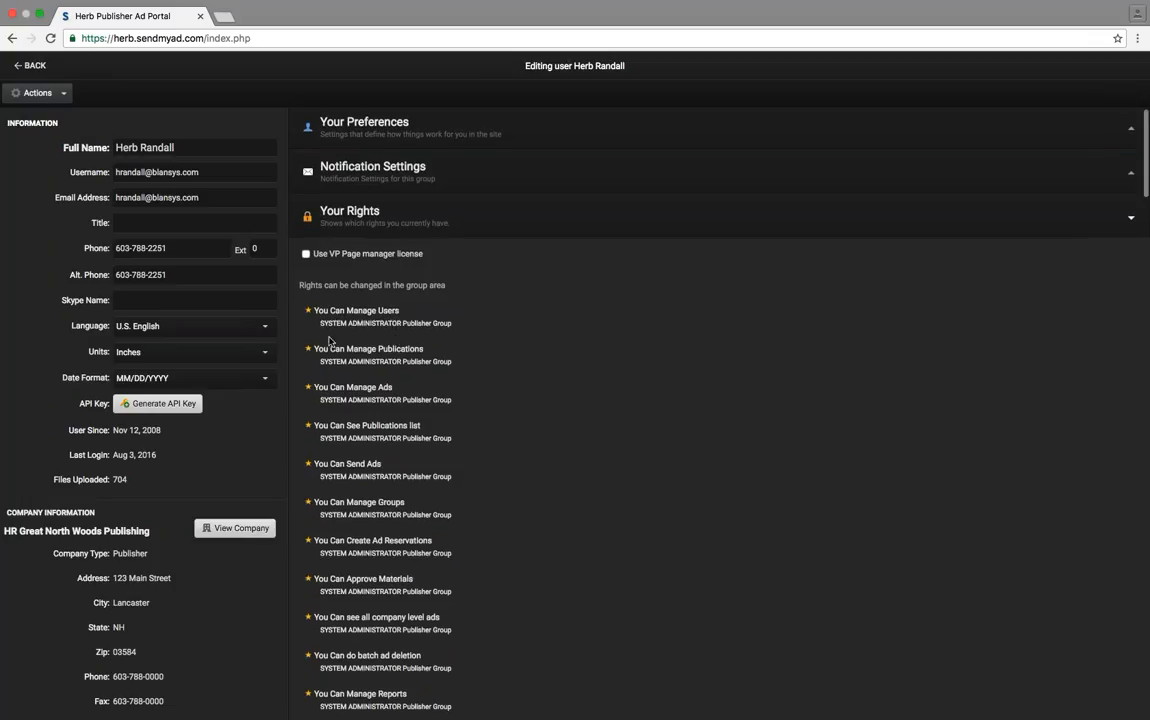
mouse_move(383, 323)
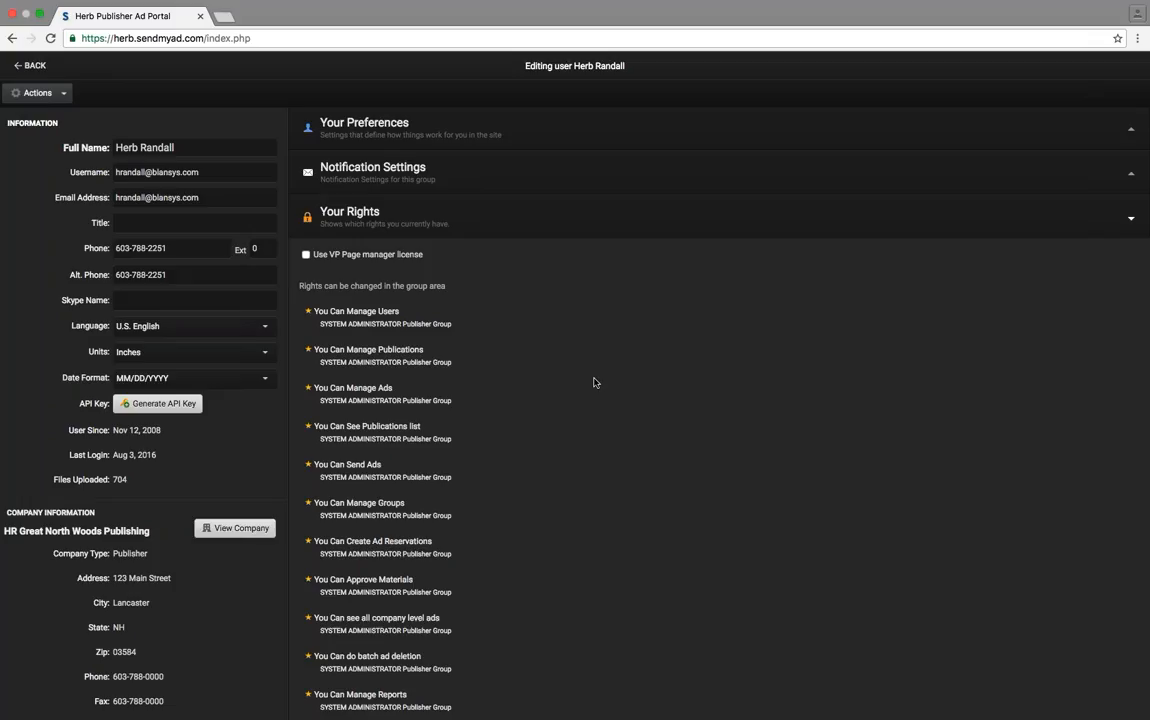
scroll(565, 437, down, 5)
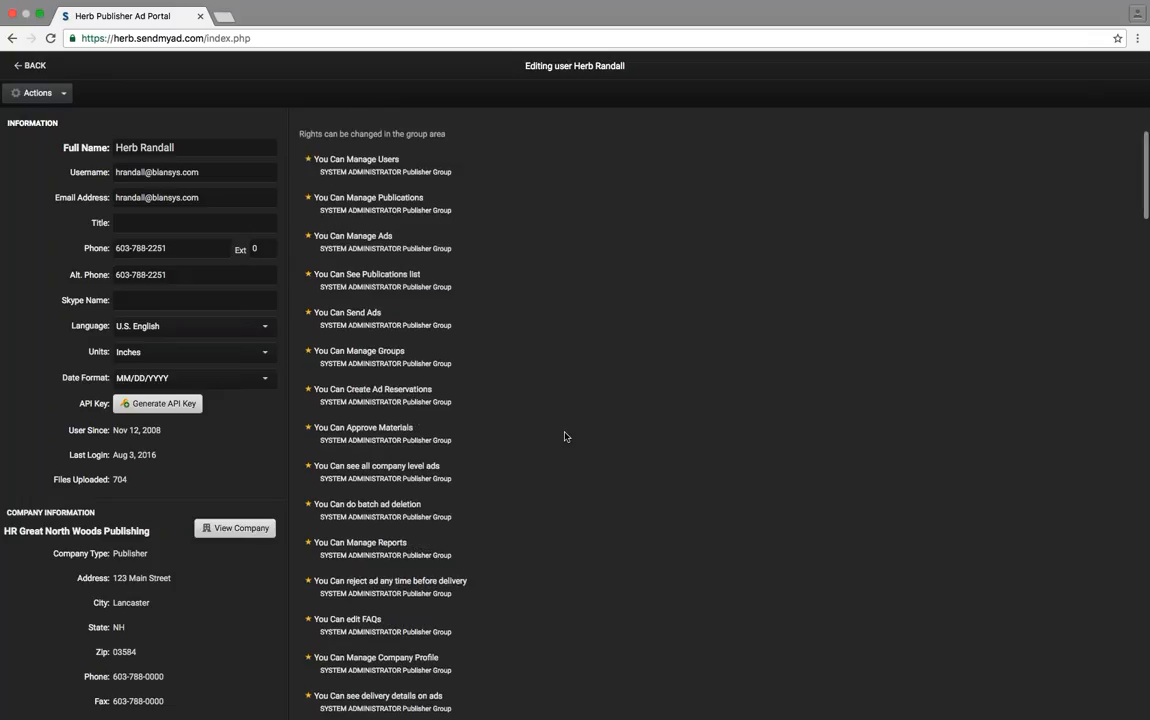
scroll(564, 438, down, 1)
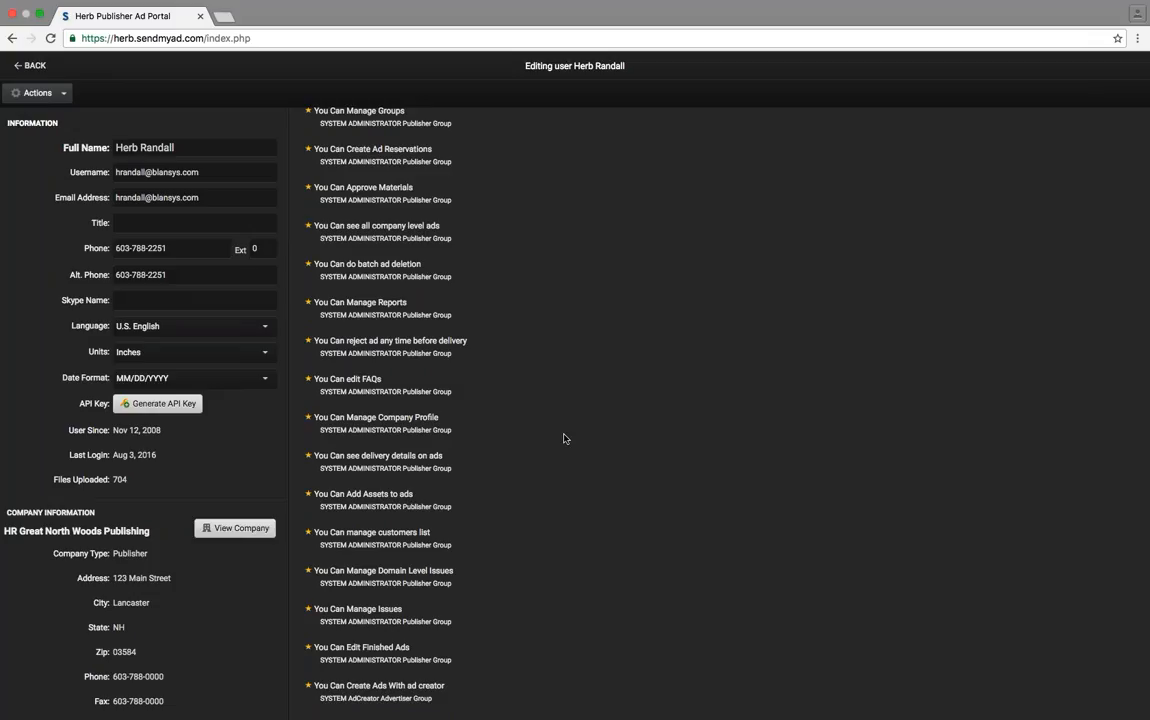
scroll(500, 290, up, 5)
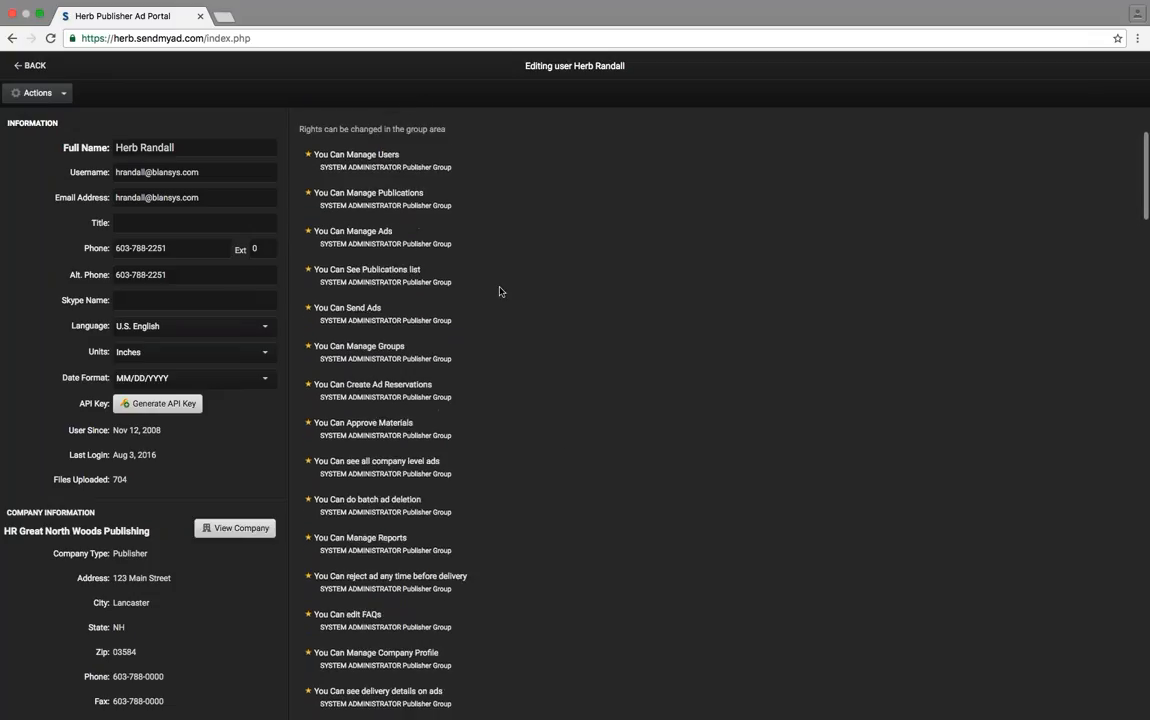
click(30, 65)
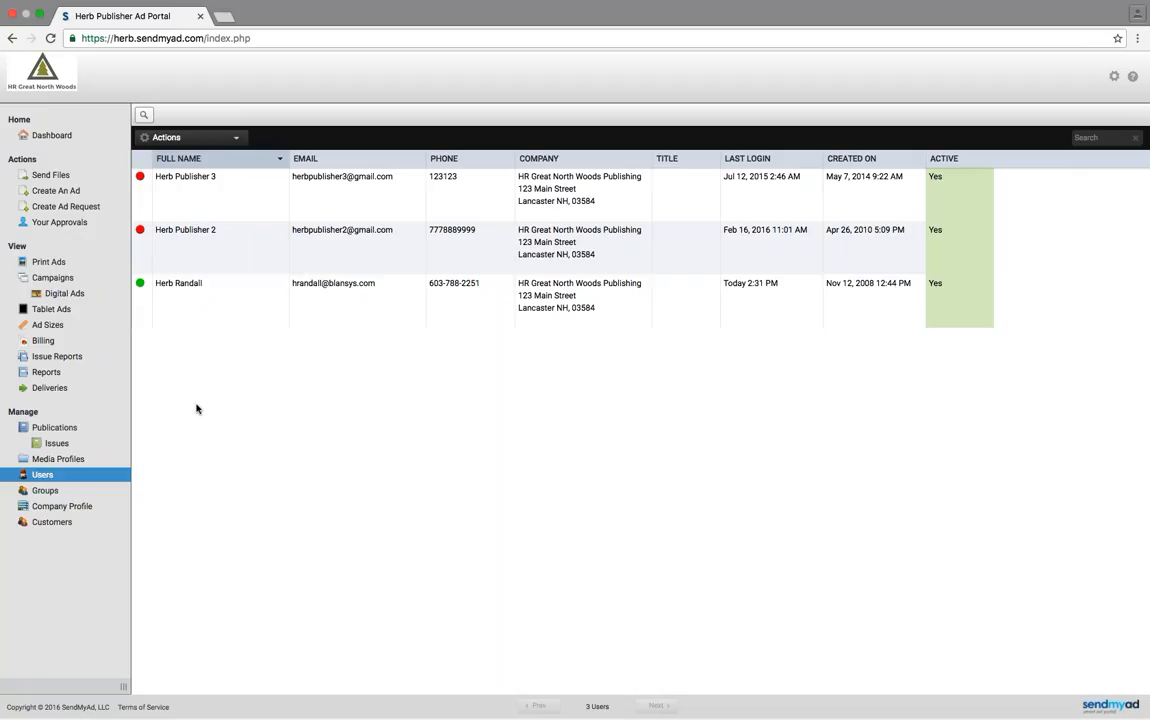
- Examine the groups and rights of the user created on Apr 26, 2010, then return to the users list
click(166, 230)
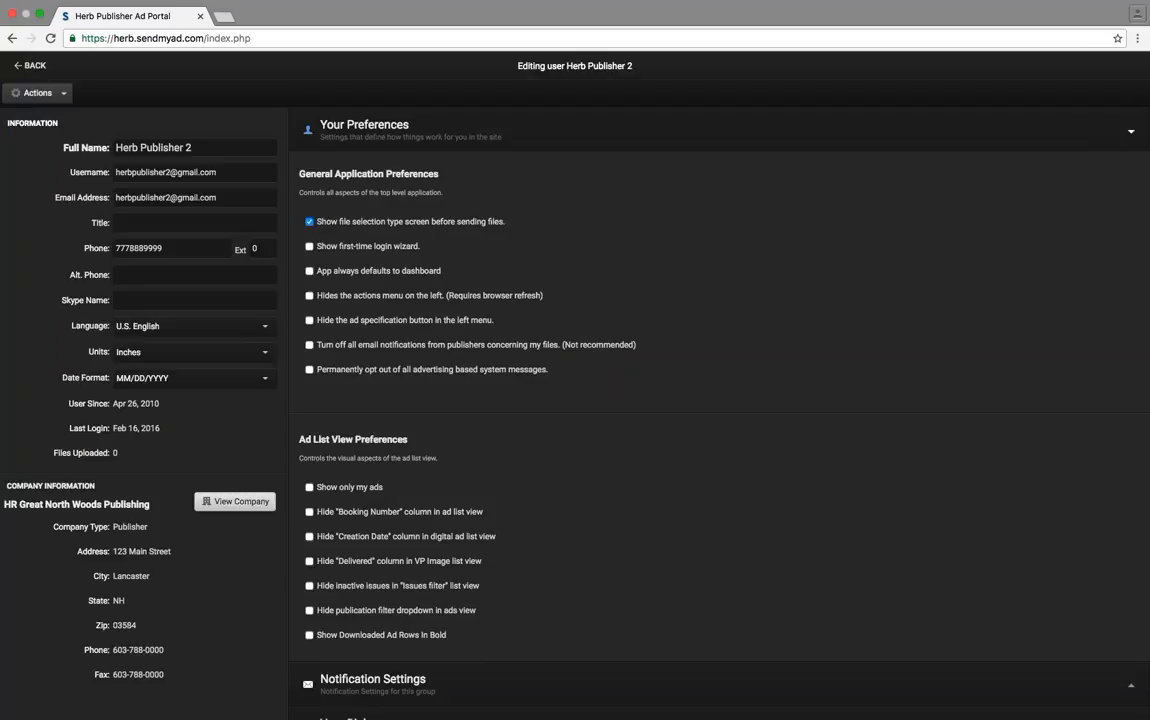
click(380, 125)
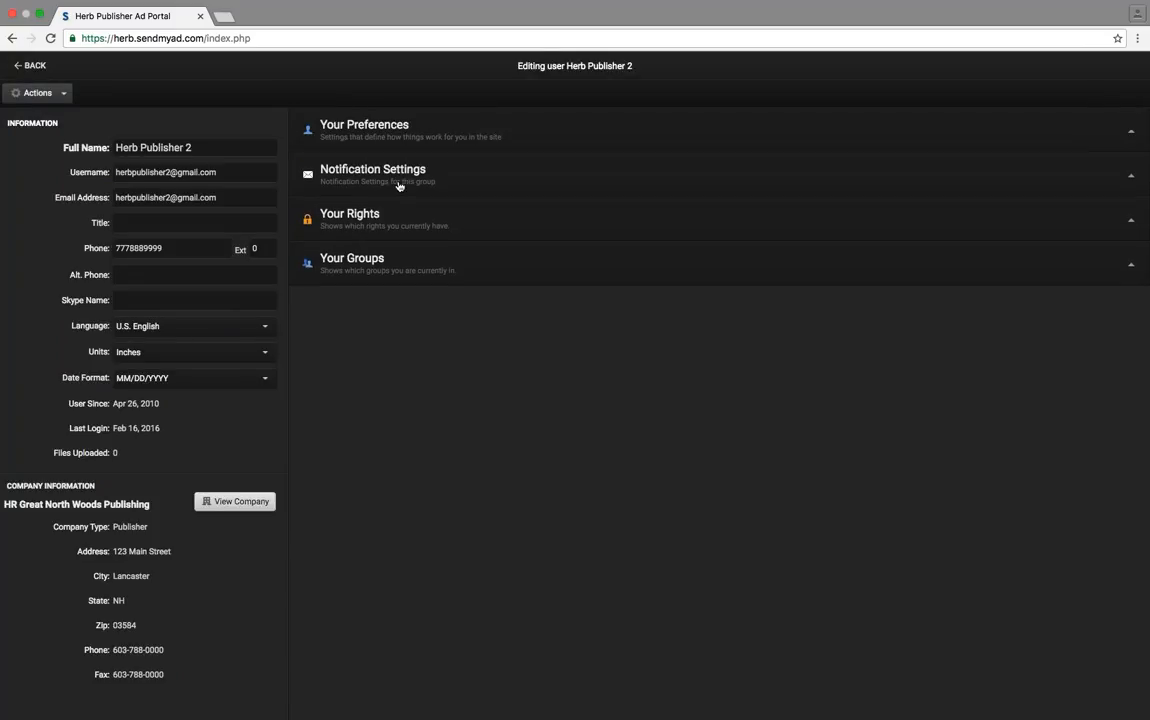
click(374, 262)
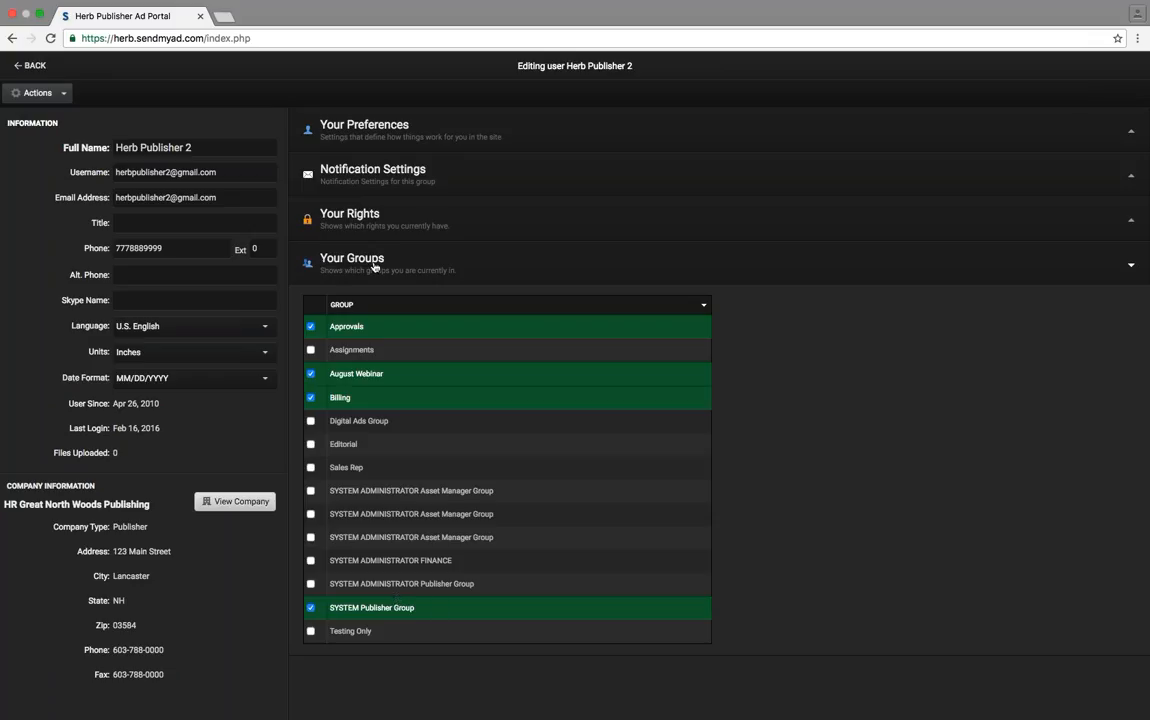
click(363, 215)
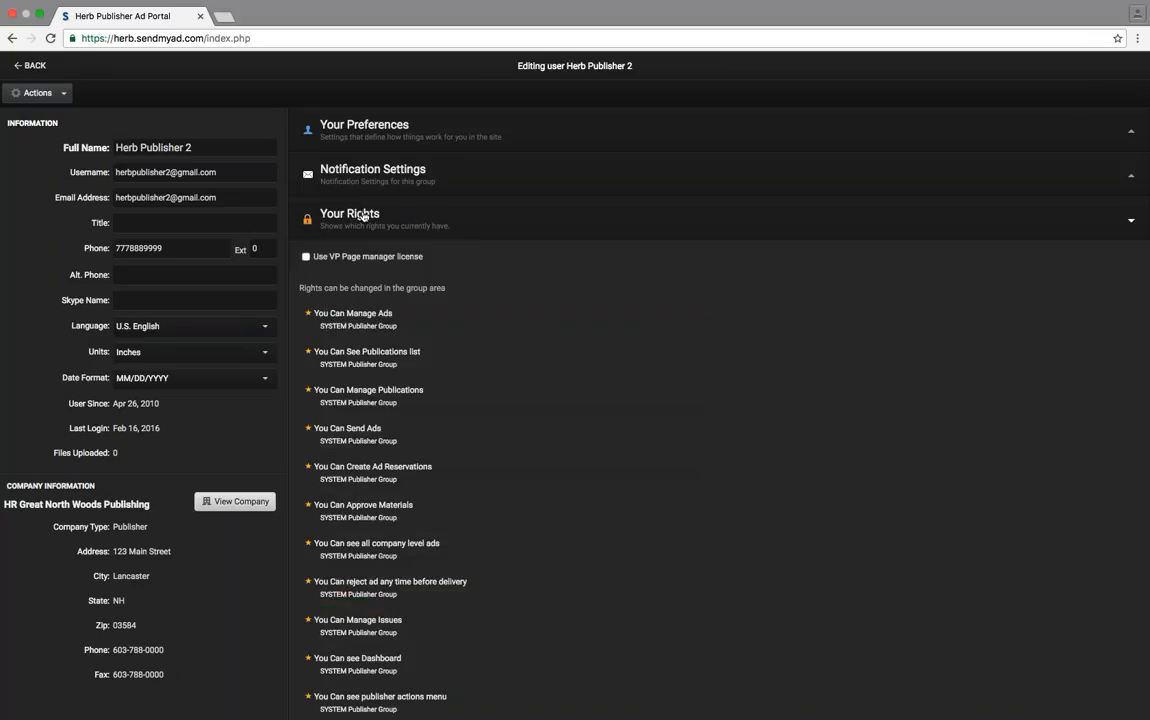
scroll(470, 421, down, 10)
scroll(470, 421, down, 10)
scroll(470, 421, up, 20)
click(34, 66)
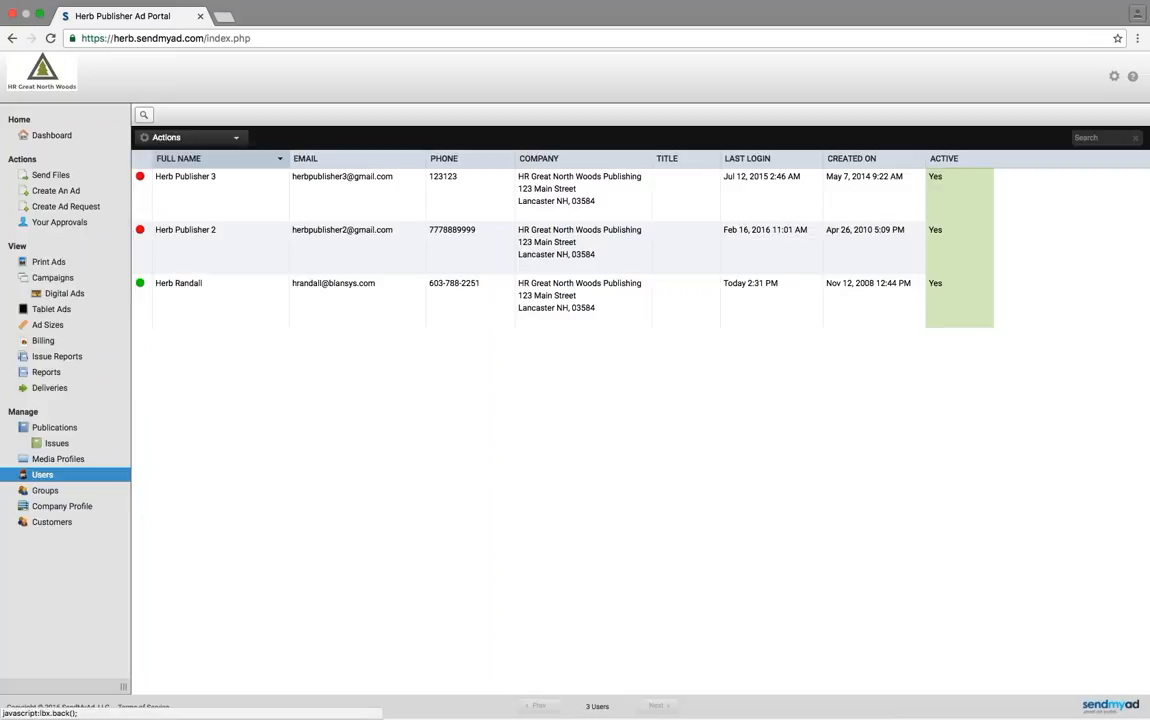
- Check which groups the user created on Nov 12, 2008 belongs to, and return to the users list
double_click(182, 286)
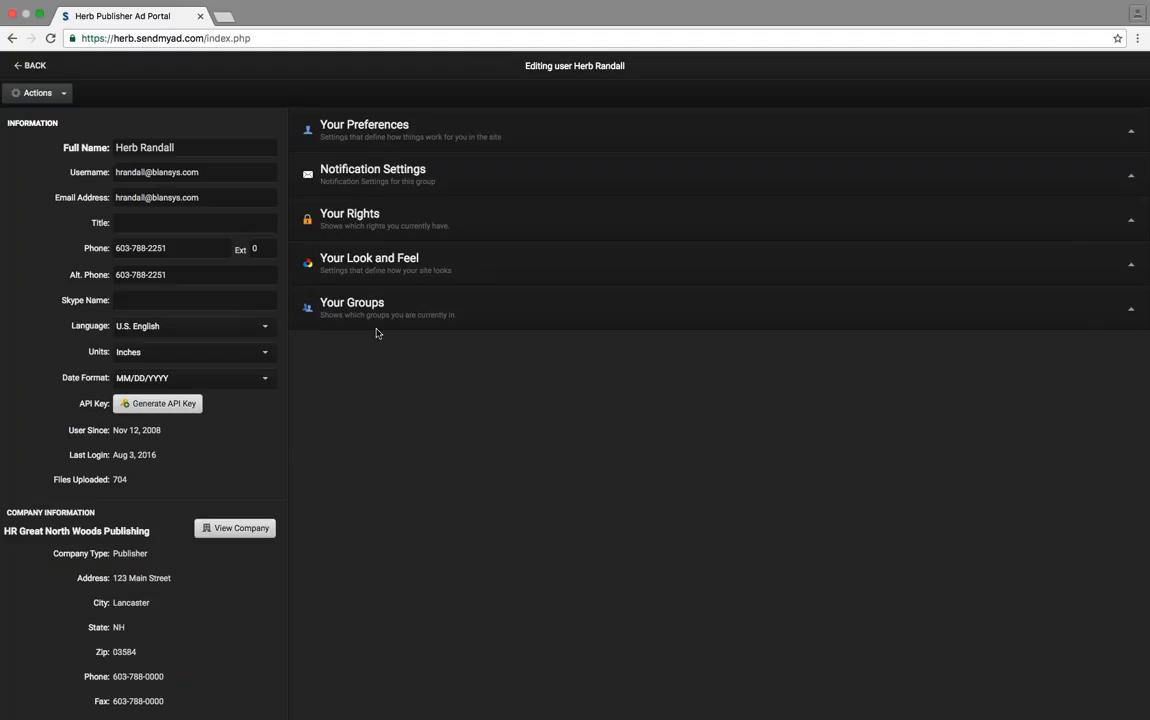
click(362, 309)
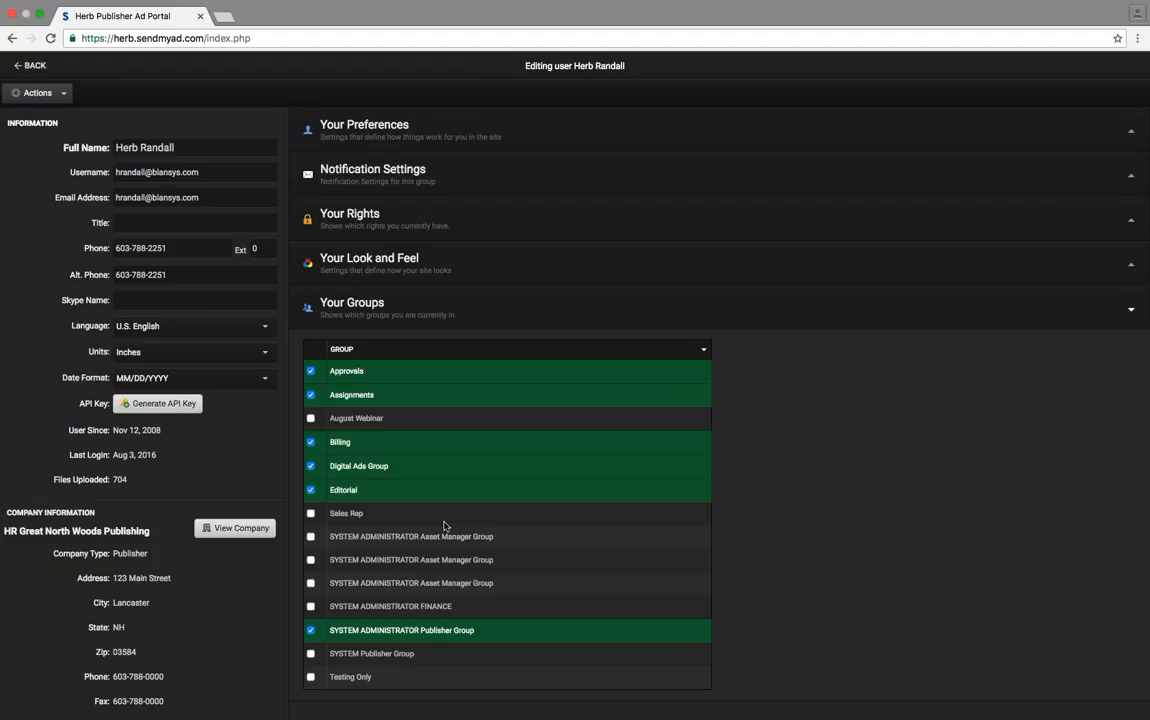
click(31, 65)
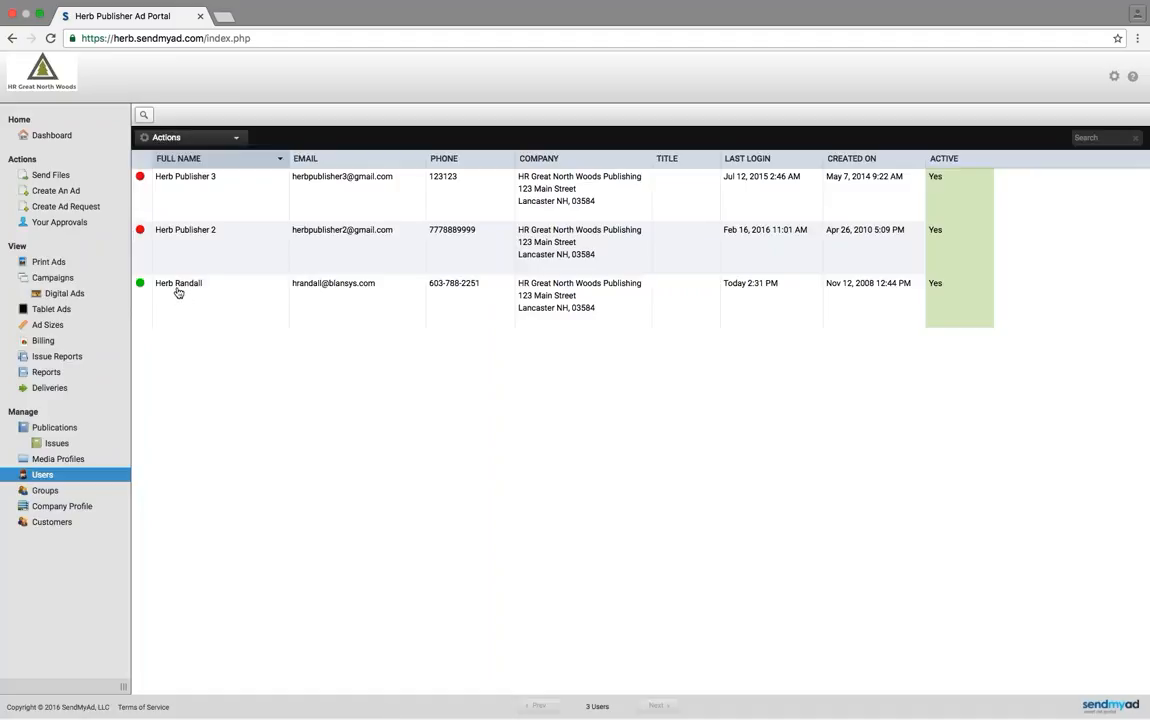
- Open the August Webinar group from the groups list and go back to the list
click(44, 490)
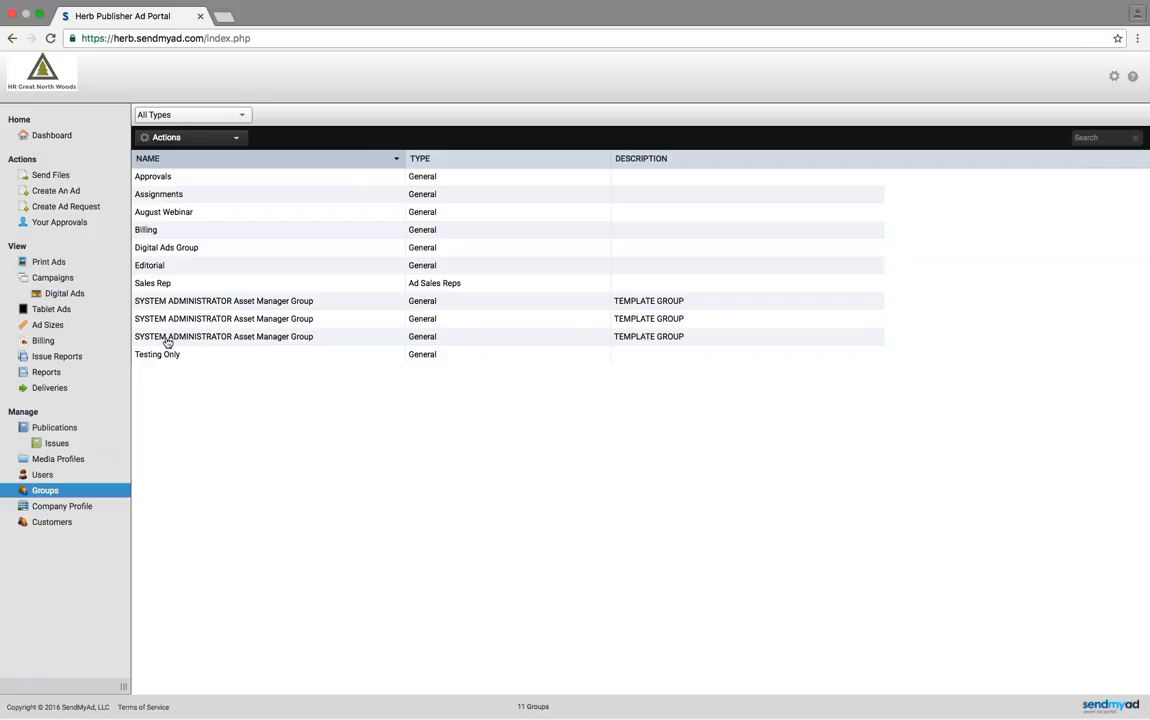
click(157, 213)
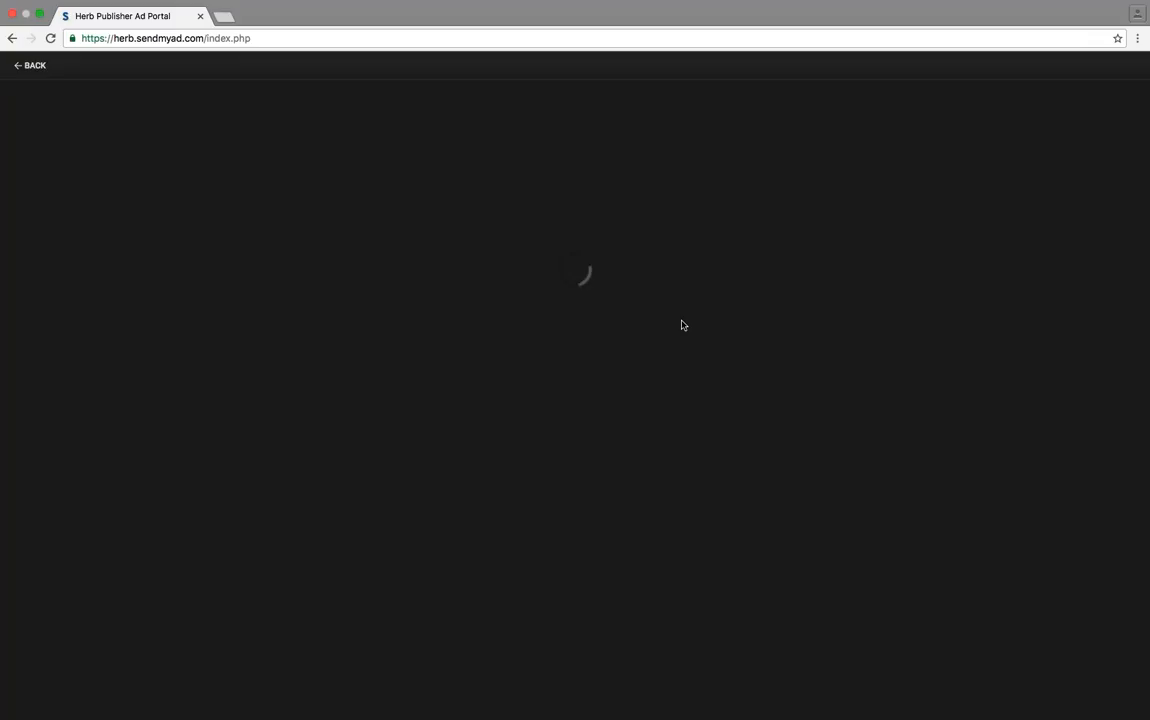
click(31, 66)
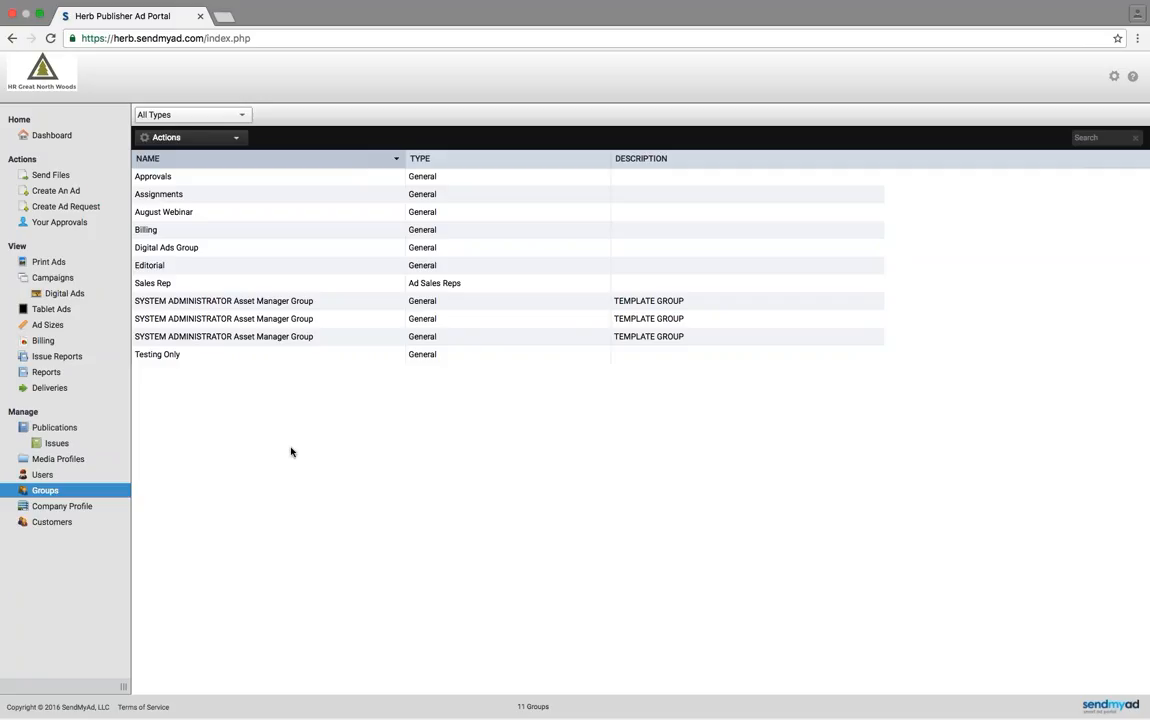
- Examine the August Webinar group's rights, filtering them first by General Right and finally by System Admin
click(172, 213)
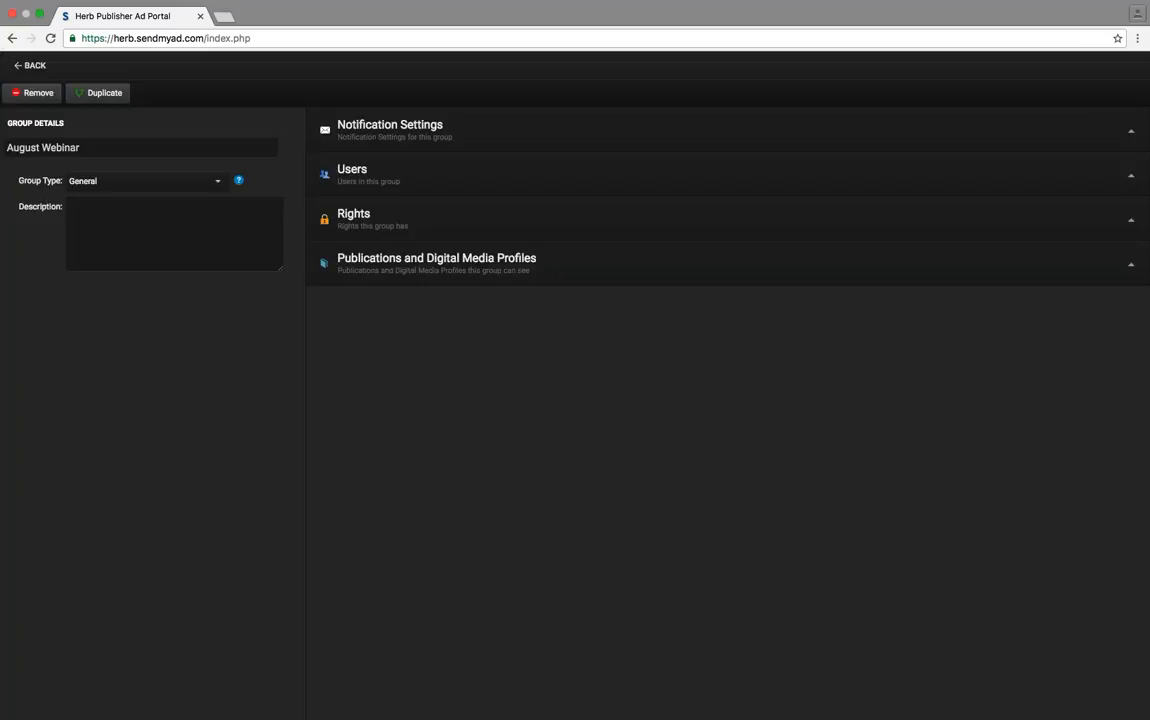
click(378, 231)
click(400, 264)
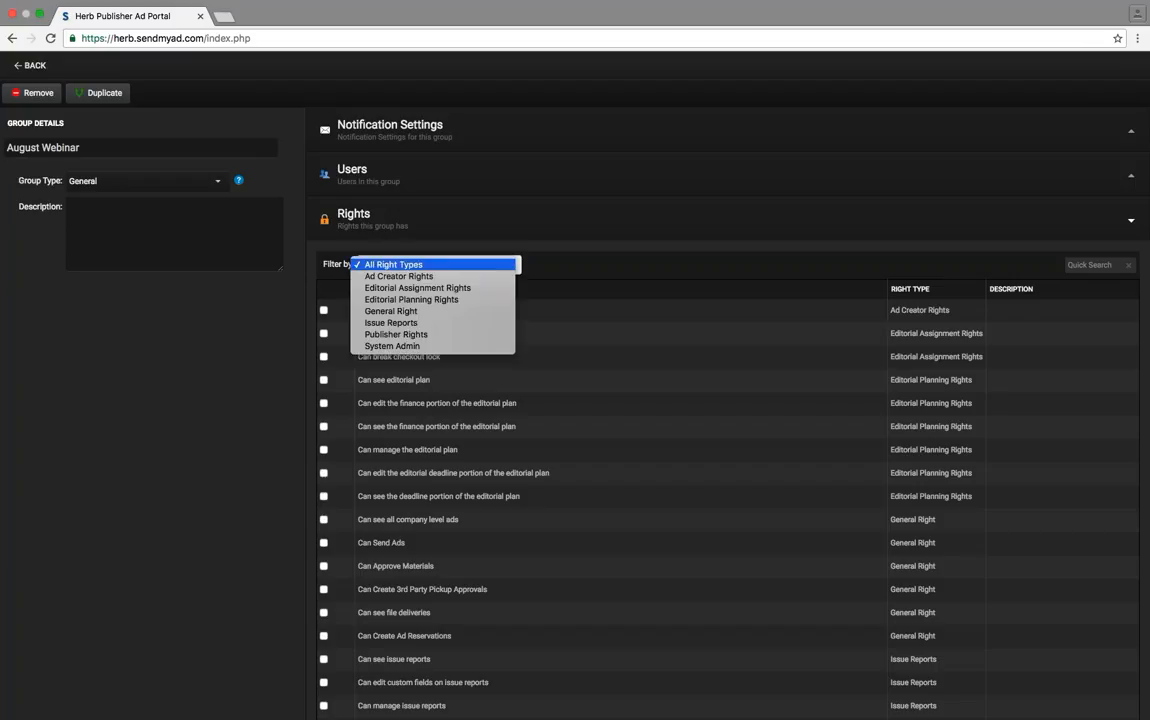
click(420, 311)
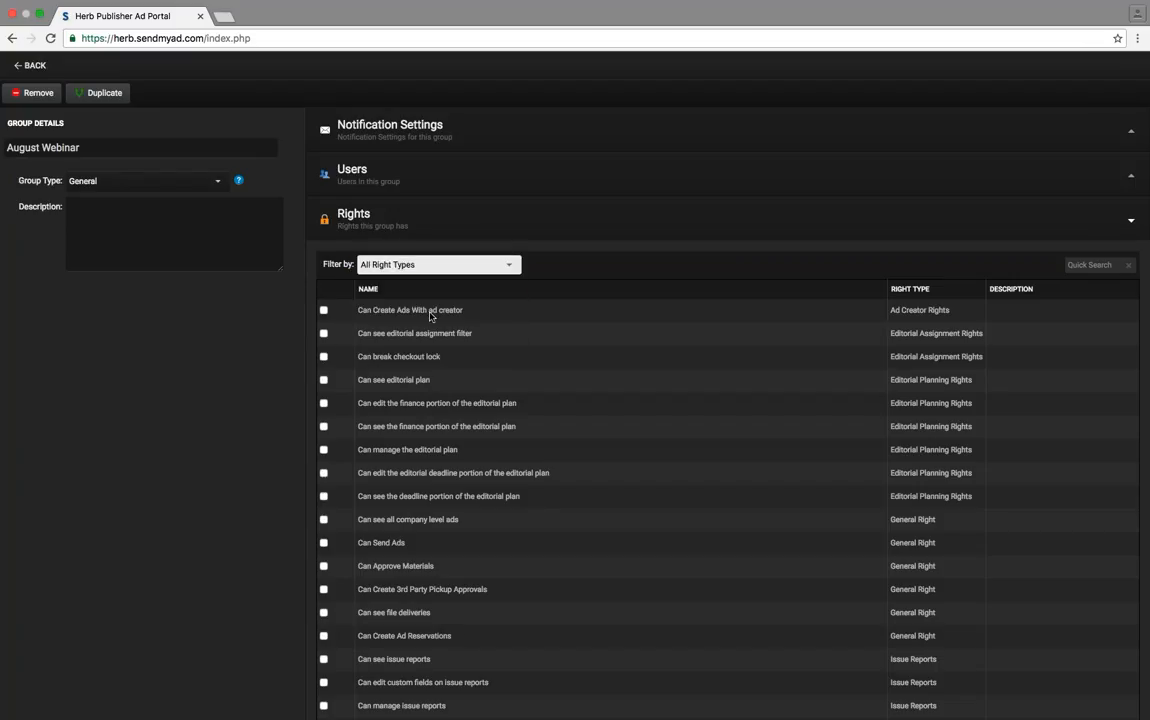
click(437, 264)
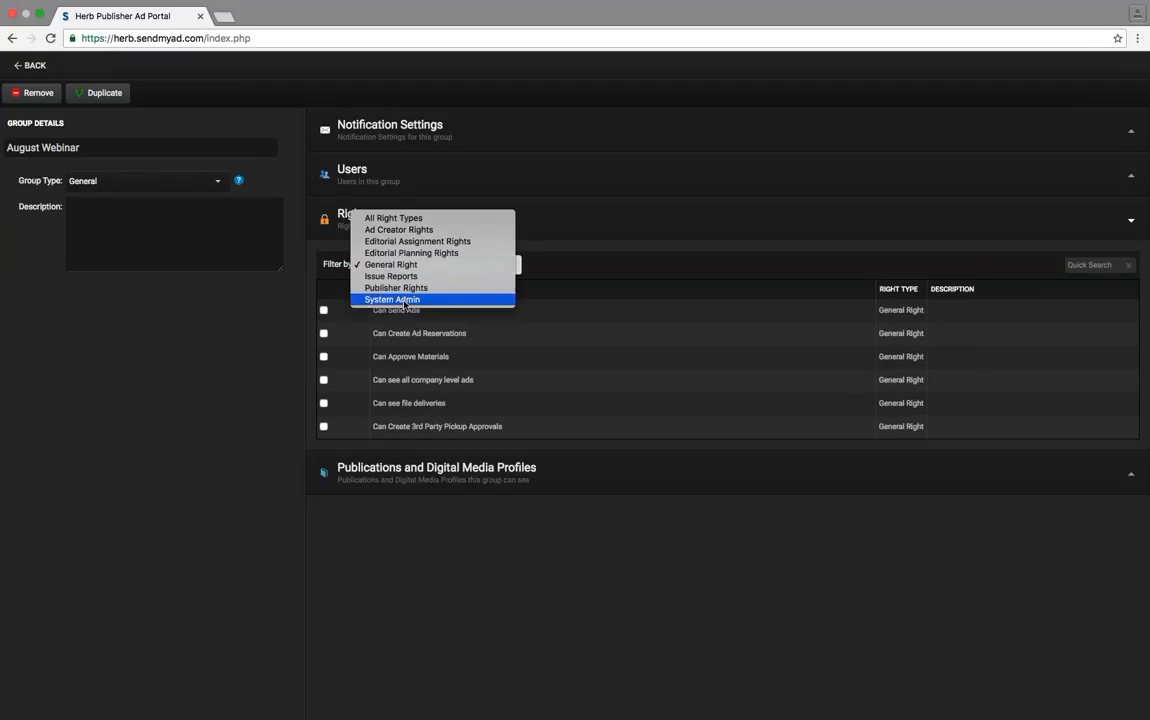
click(400, 298)
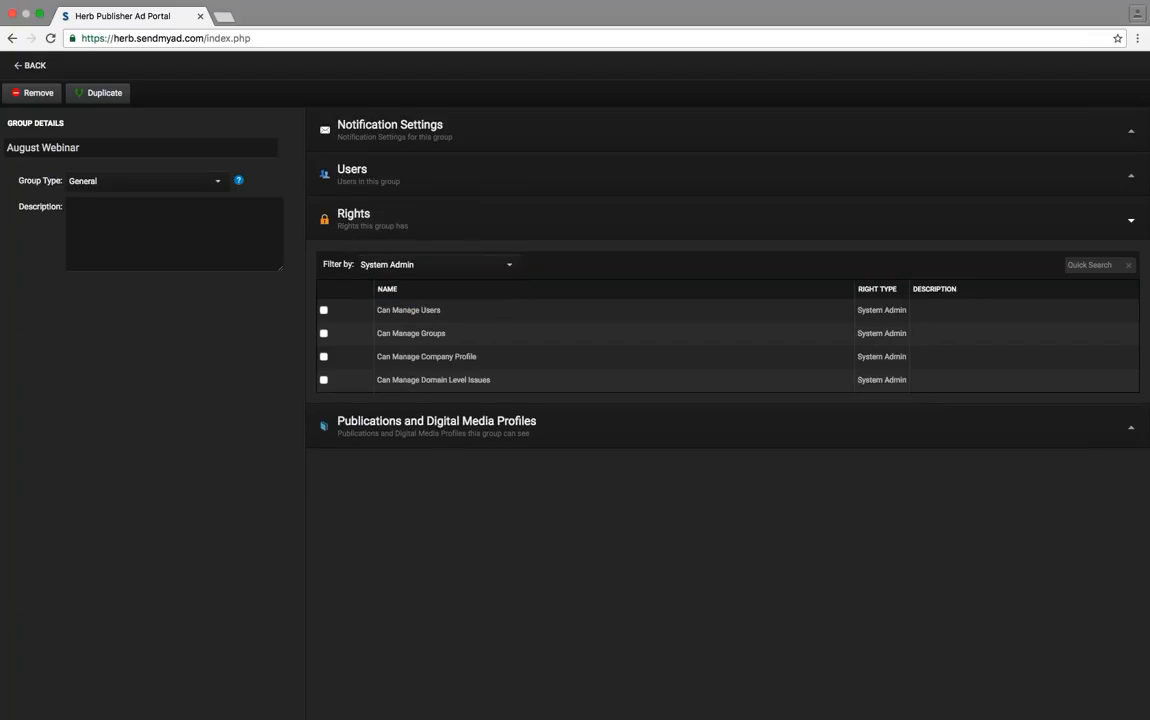
click(437, 265)
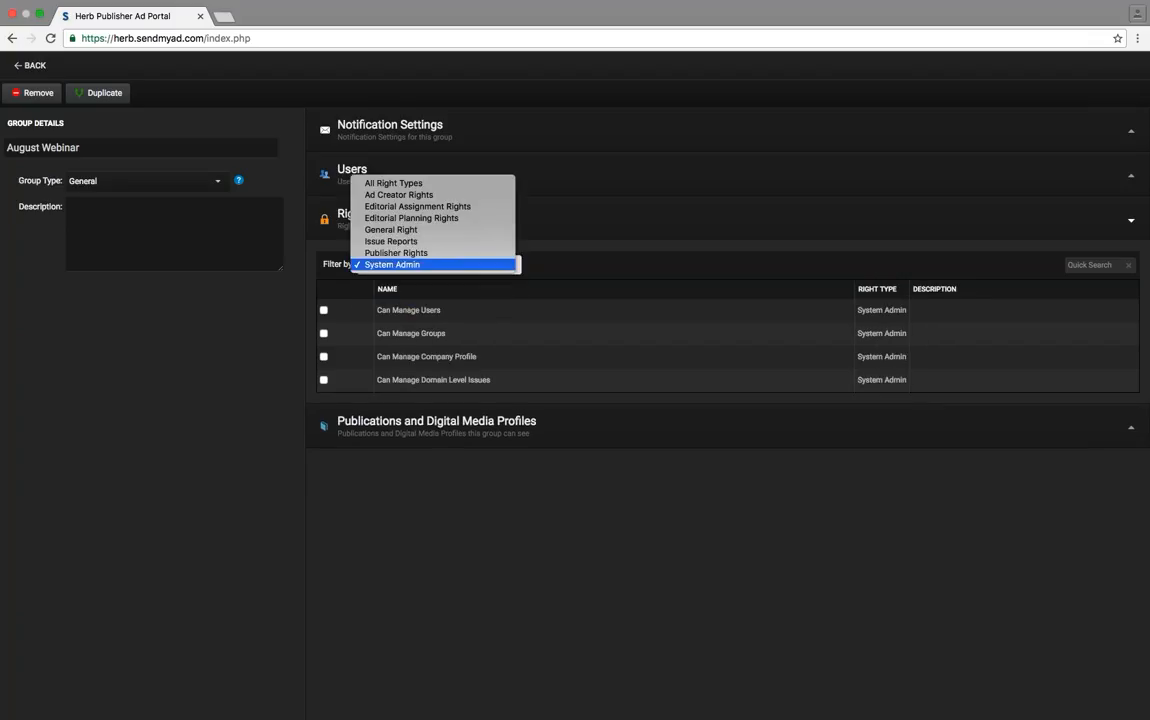
click(638, 222)
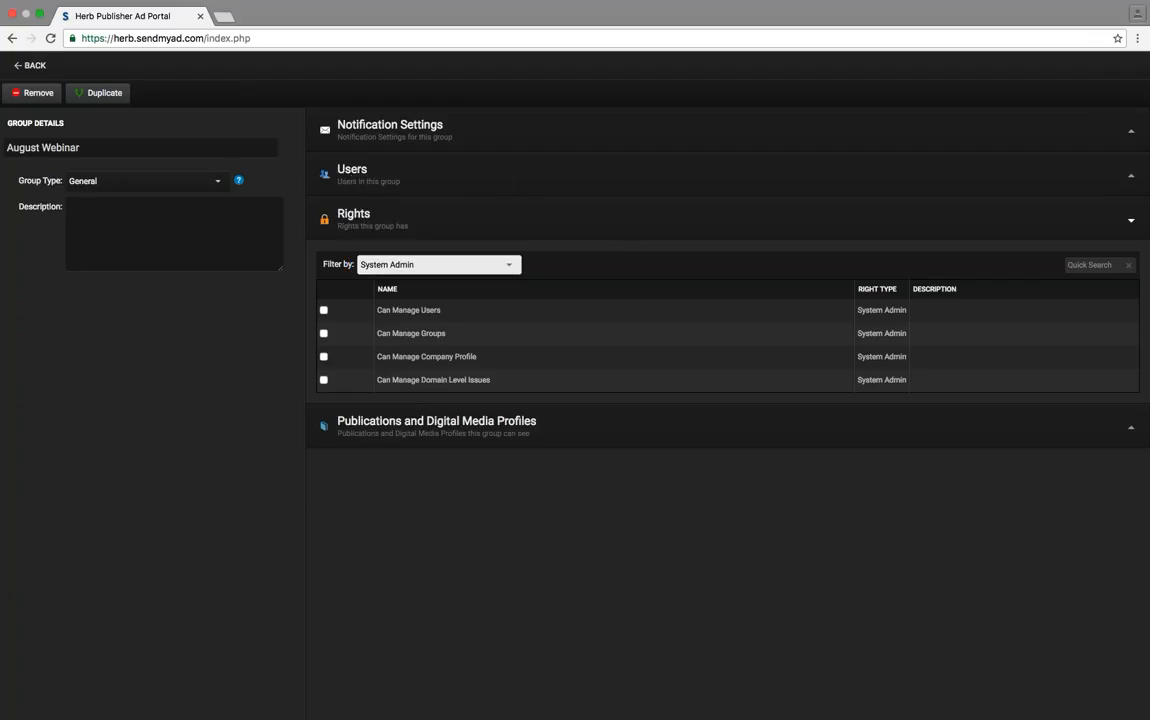